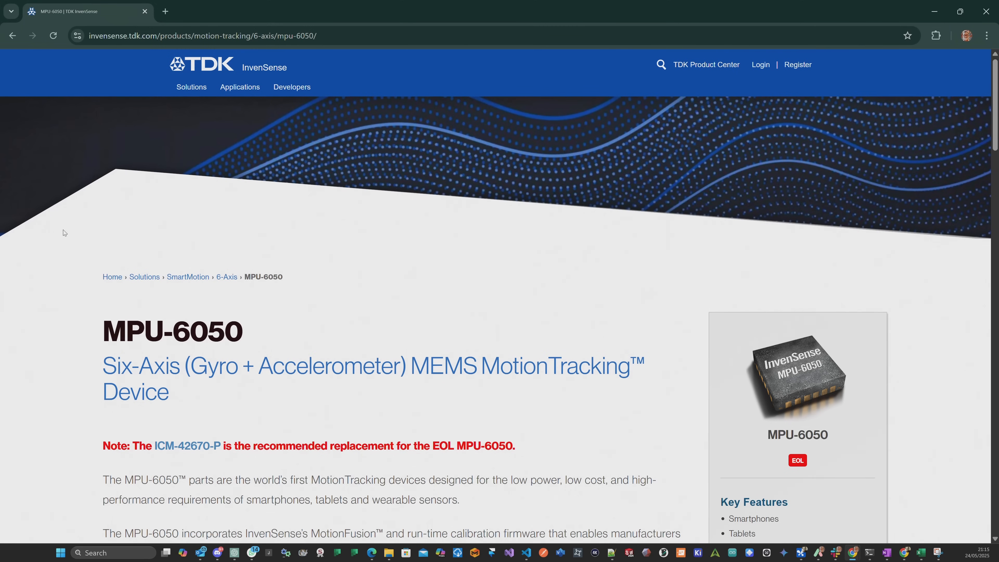
Read the MPU-6050 and replacement ICM-42670-P product pages, and look over the shopping results for an ICM-42670-P module.
{"action": "scroll", "coordinate": [64, 232], "scroll_direction": "down", "scroll_amount": 4}
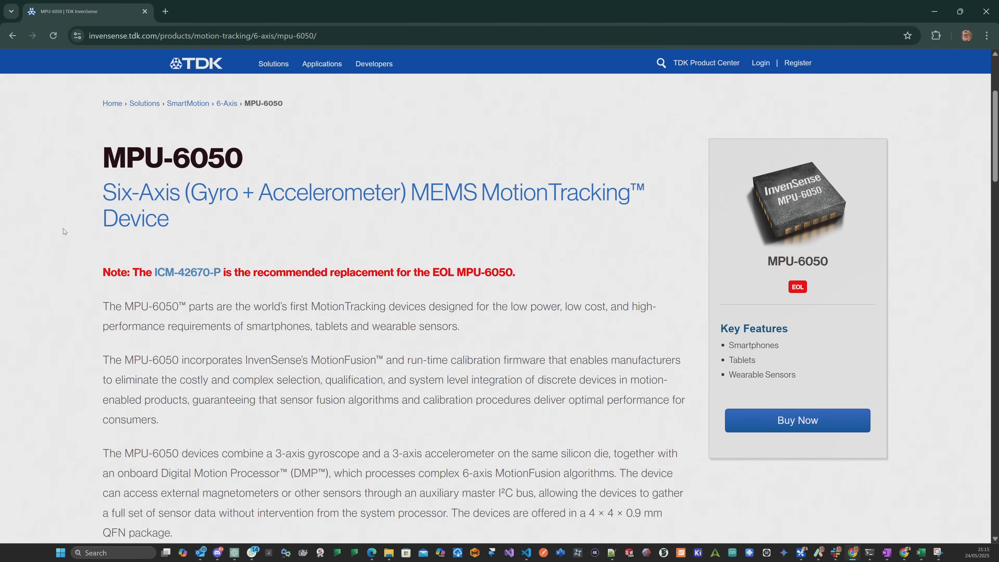
{"action": "scroll", "coordinate": [64, 231], "scroll_direction": "down", "scroll_amount": 1}
{"action": "scroll", "coordinate": [64, 232], "scroll_direction": "down", "scroll_amount": 1}
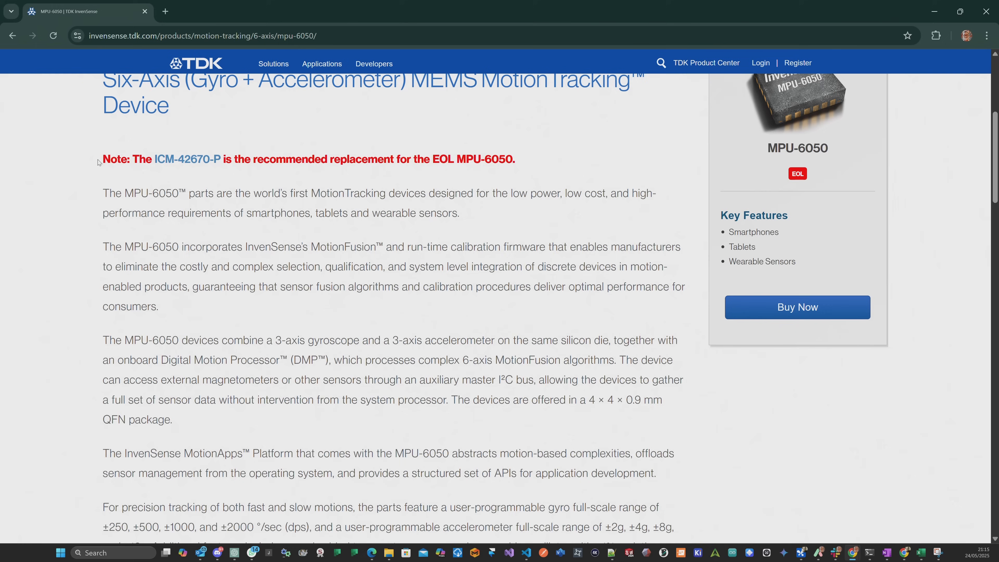
{"action": "left_click_drag", "start_coordinate": [103, 159], "coordinate": [112, 157]}
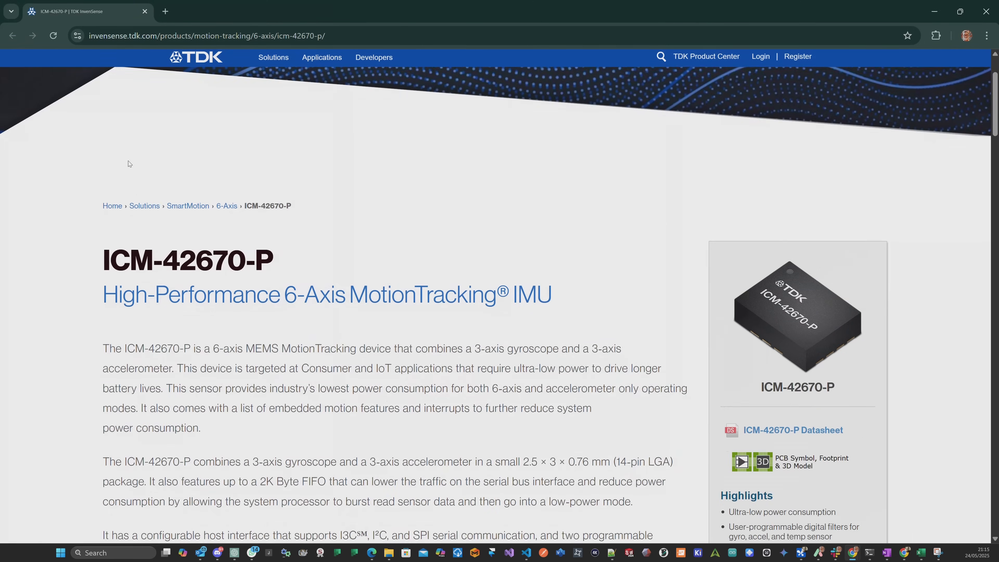
{"action": "scroll", "coordinate": [78, 154], "scroll_direction": "down", "scroll_amount": 7}
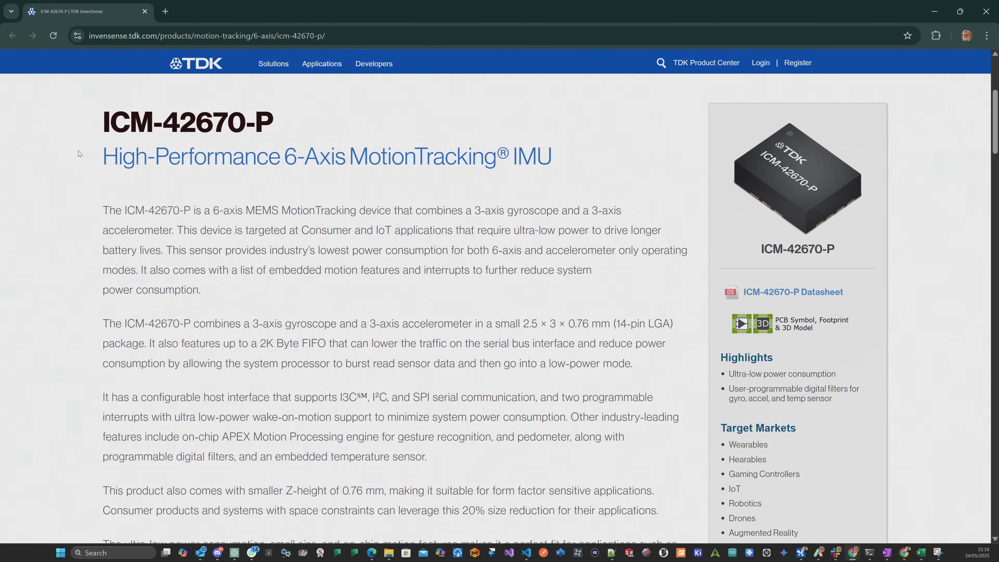
{"action": "scroll", "coordinate": [77, 153], "scroll_direction": "down", "scroll_amount": 8}
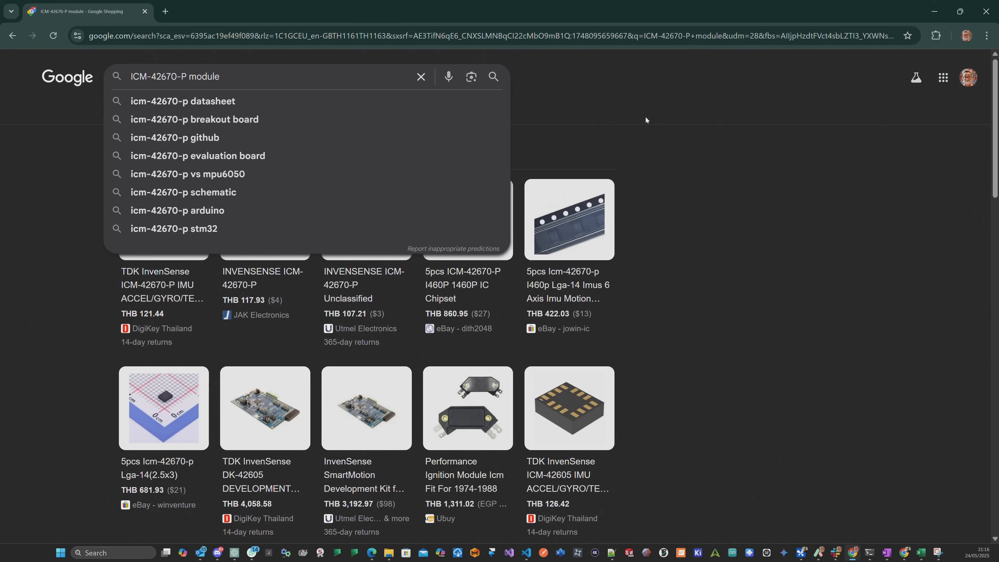
{"action": "left_click_drag", "start_coordinate": [996, 83], "coordinate": [997, 403]}
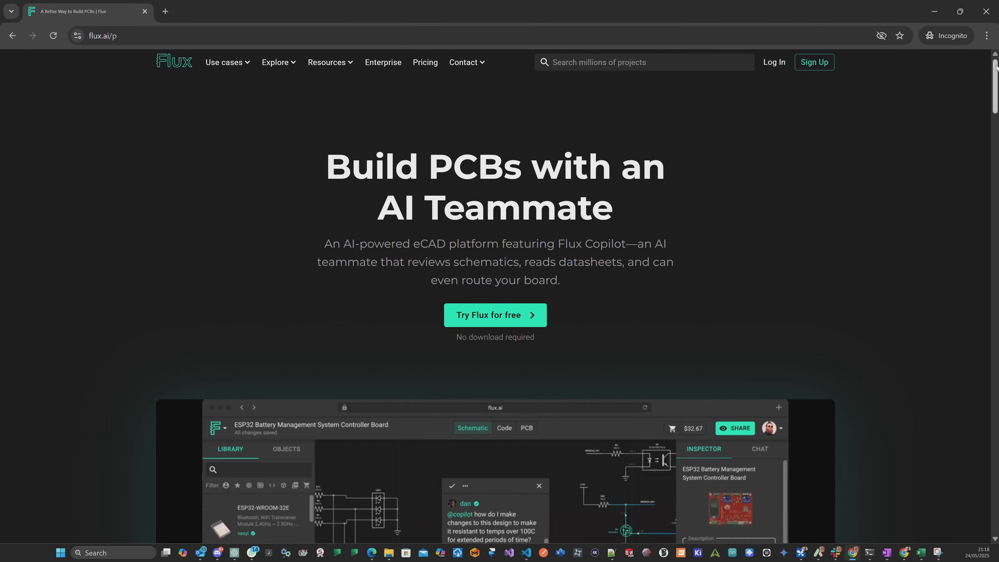
Look through the Flux homepage sections on AI Auto-Layout and Flux Copilot.
{"action": "left_click_drag", "start_coordinate": [996, 68], "coordinate": [994, 152]}
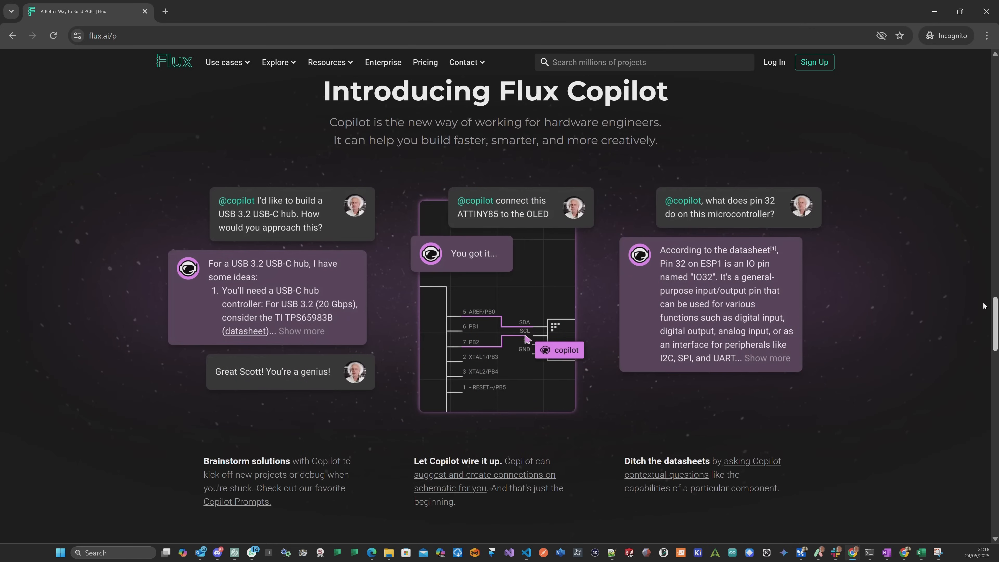
{"action": "scroll", "coordinate": [984, 305], "scroll_direction": "down", "scroll_amount": 1}
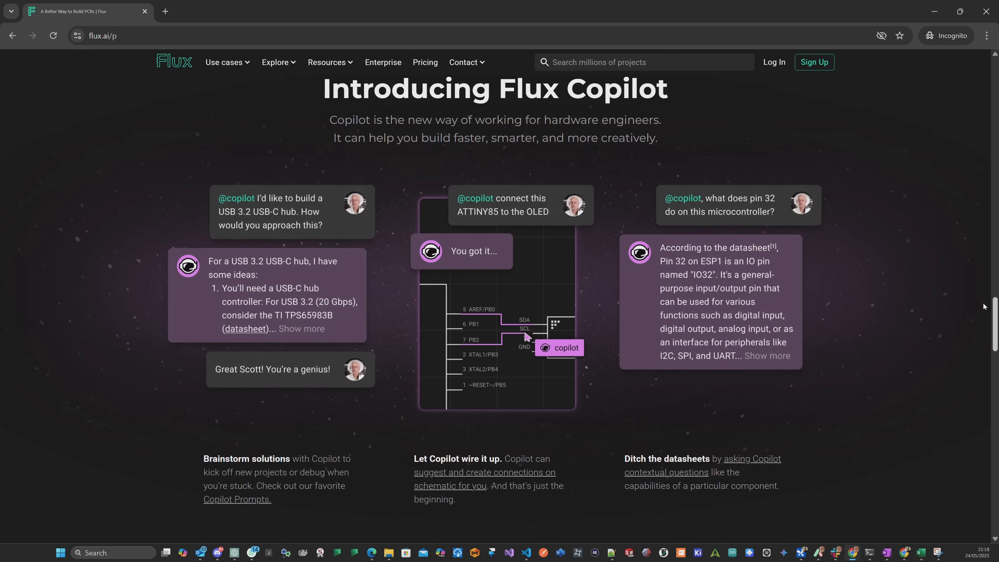
{"action": "left_click_drag", "start_coordinate": [983, 307], "coordinate": [982, 379]}
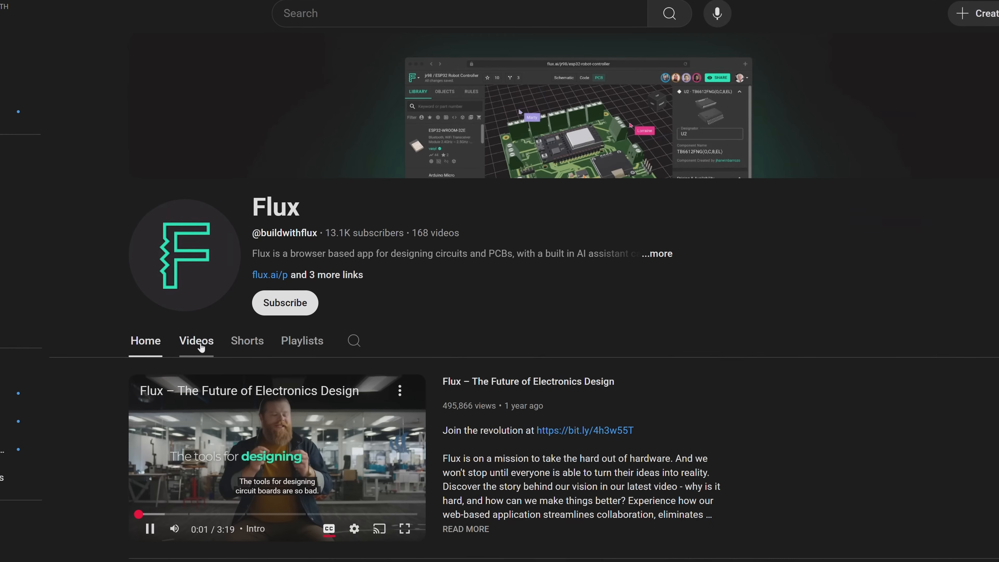
Browse the Flux YouTube channel's video list for tutorials on PCB design, Copilot and Auto-Layout.
{"action": "left_click", "coordinate": [202, 339]}
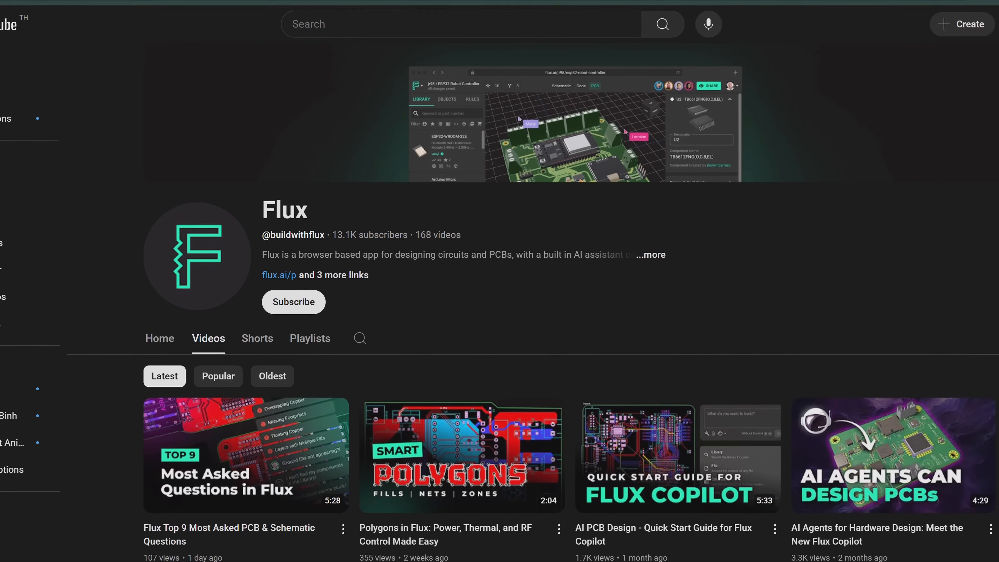
{"action": "scroll", "coordinate": [499, 315], "scroll_direction": "down", "scroll_amount": 6}
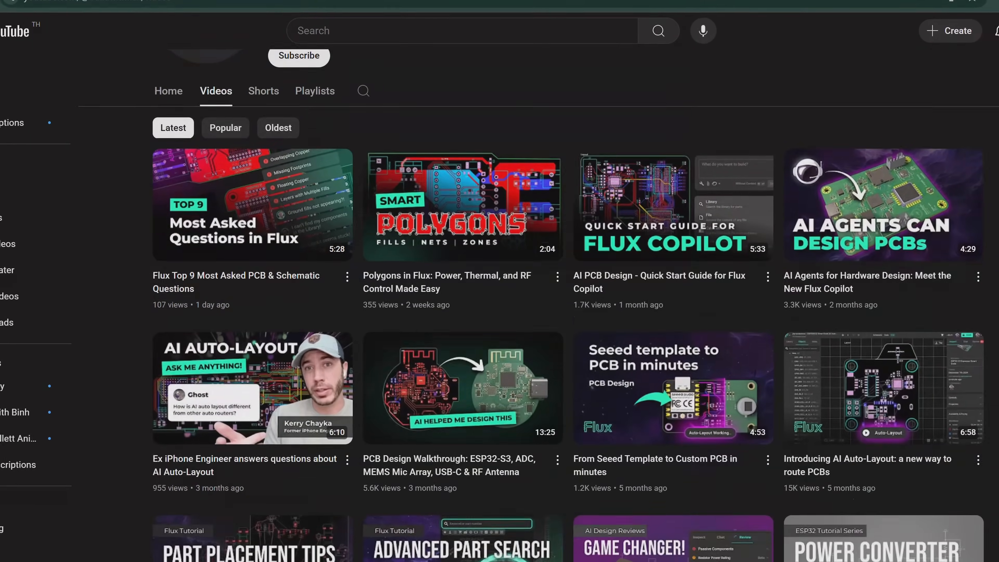
{"action": "scroll", "coordinate": [500, 314], "scroll_direction": "down", "scroll_amount": 5}
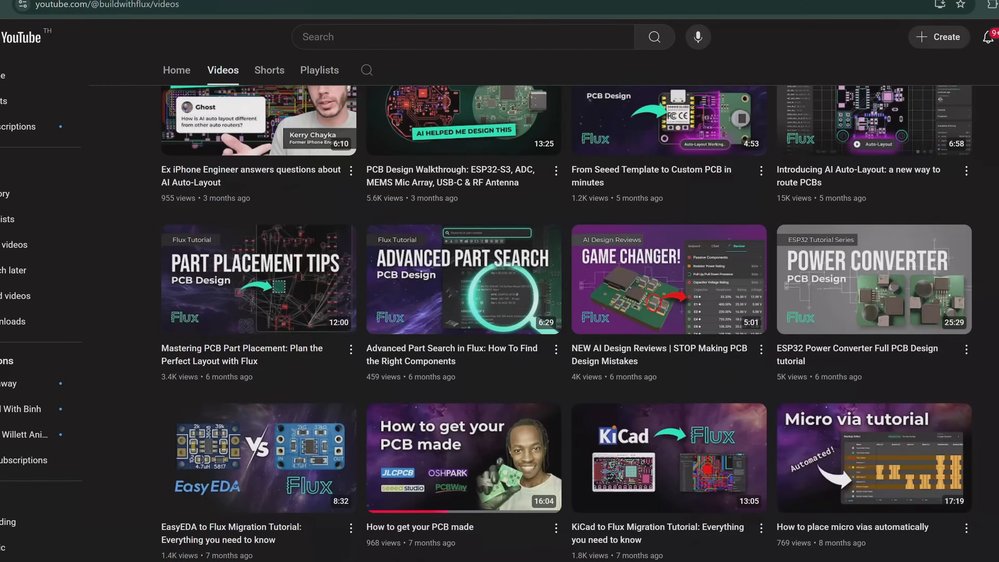
{"action": "scroll", "coordinate": [499, 315], "scroll_direction": "down", "scroll_amount": 4}
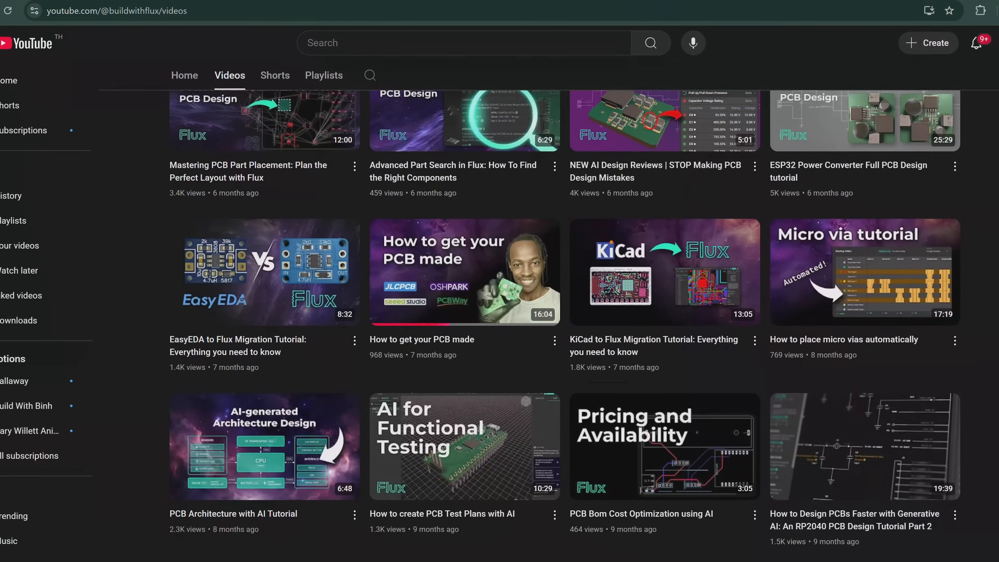
{"action": "scroll", "coordinate": [499, 315], "scroll_direction": "down", "scroll_amount": 5}
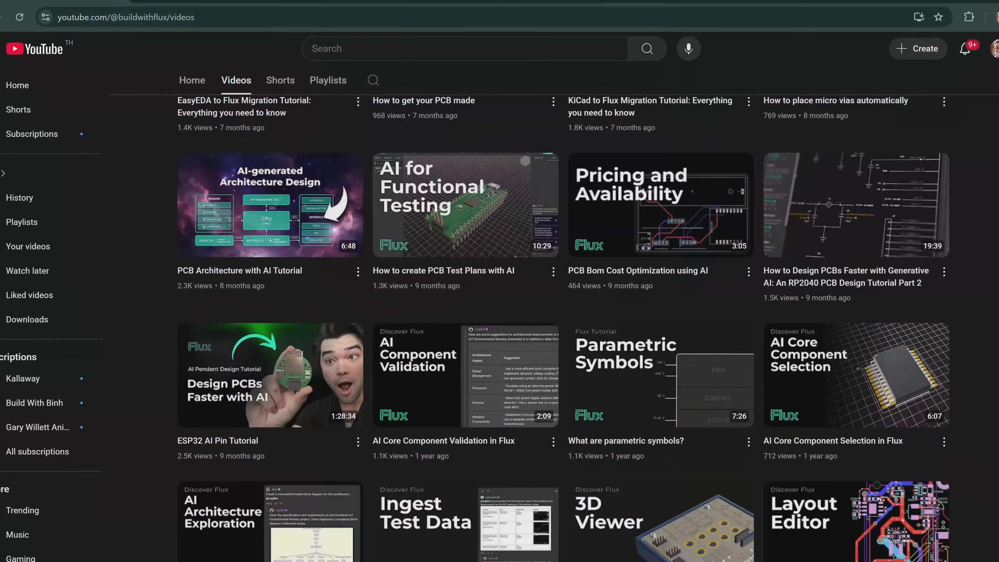
{"action": "scroll", "coordinate": [500, 315], "scroll_direction": "down", "scroll_amount": 7}
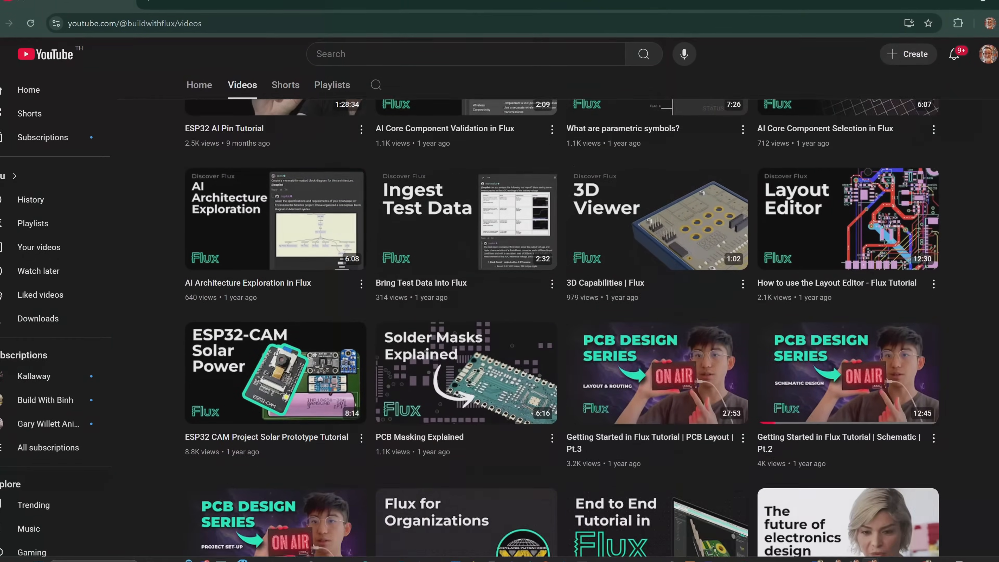
{"action": "scroll", "coordinate": [500, 315], "scroll_direction": "down", "scroll_amount": 9}
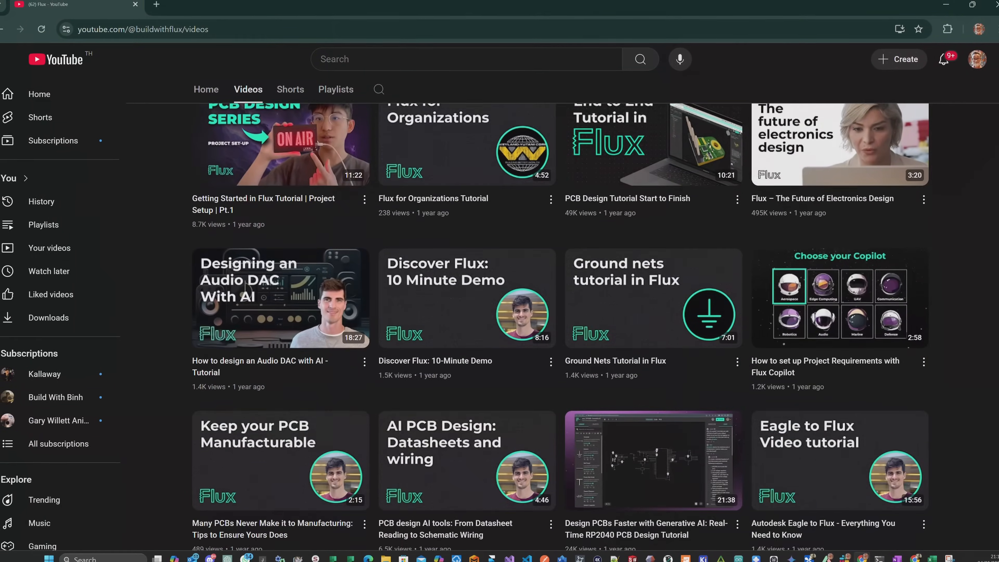
{"action": "scroll", "coordinate": [499, 314], "scroll_direction": "down", "scroll_amount": 4}
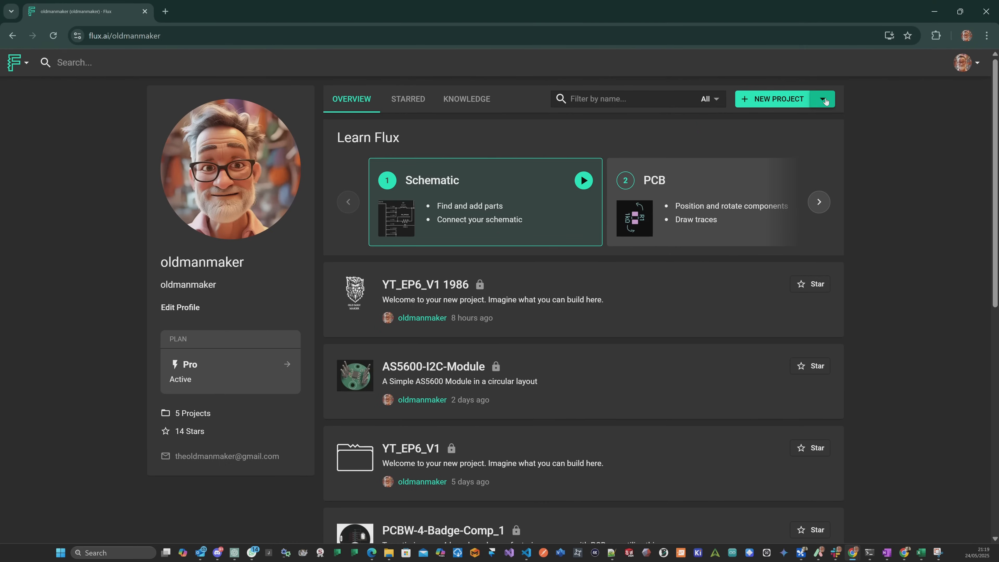
Create a new Flux project from the verified PCBWay 4 Layer Stackup template, searching the templates for "pcbway".
{"action": "left_click", "coordinate": [824, 99]}
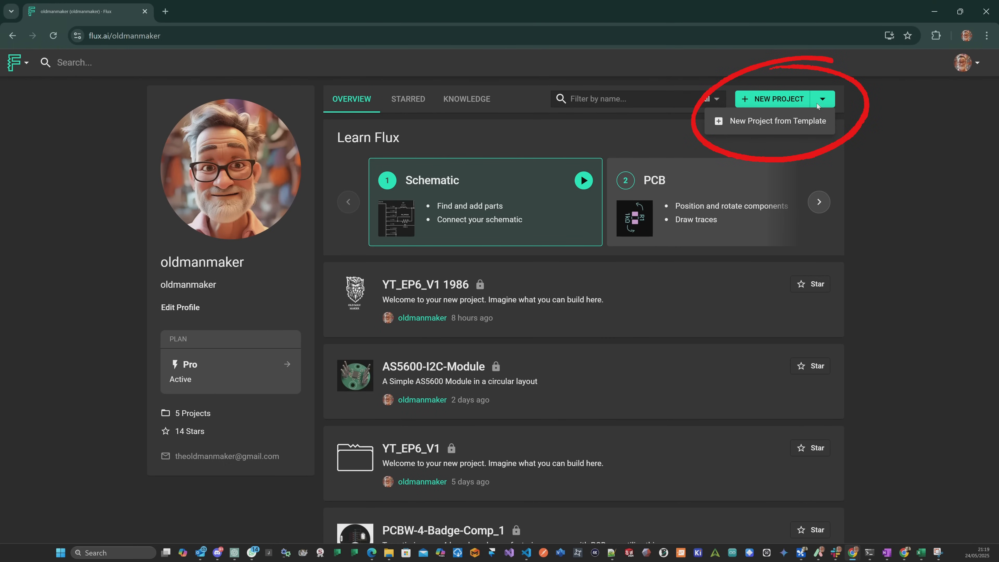
{"action": "left_click", "coordinate": [778, 123]}
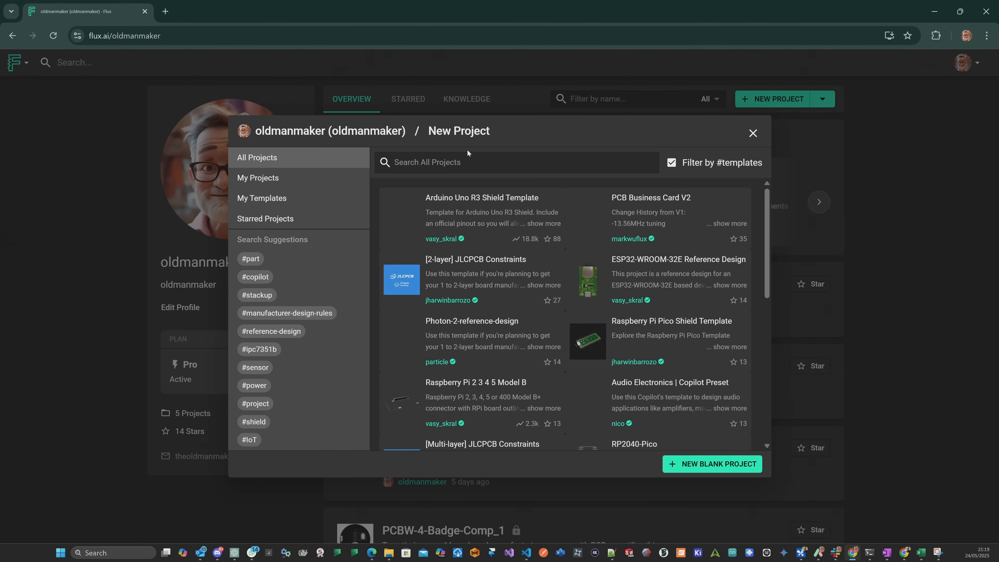
{"action": "type", "text": "pcb"}
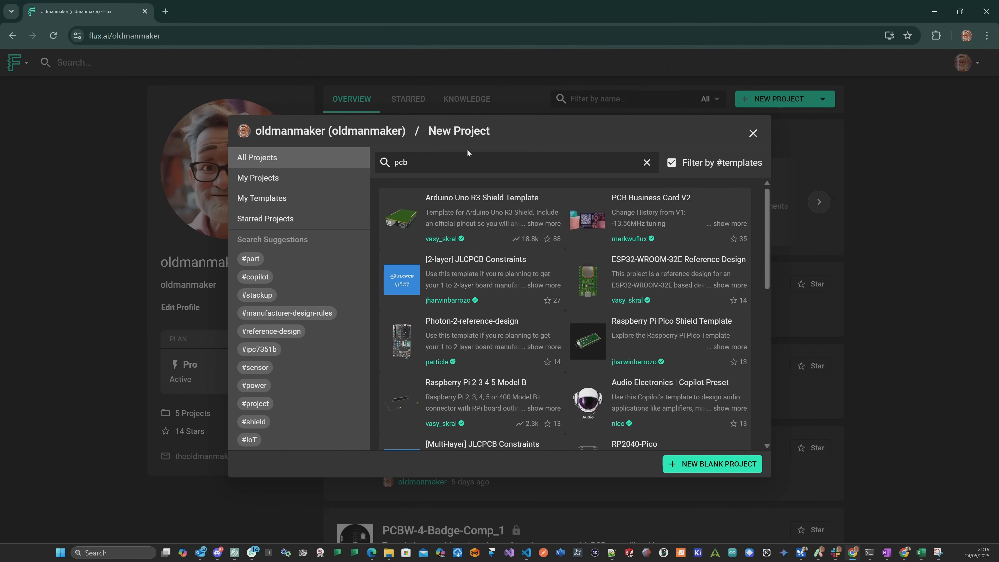
{"action": "type", "text": "way"}
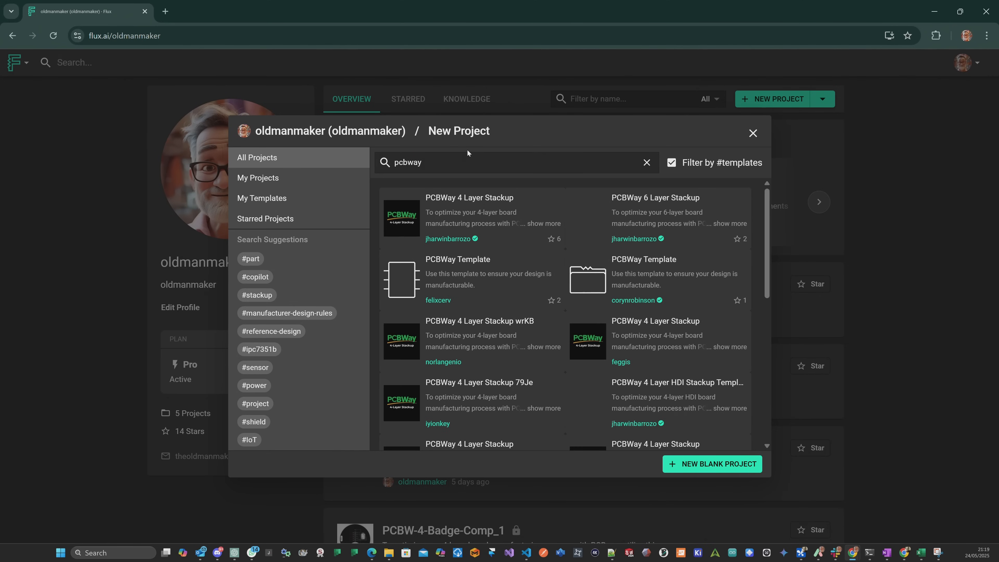
{"action": "mouse_move", "coordinate": [487, 211]}
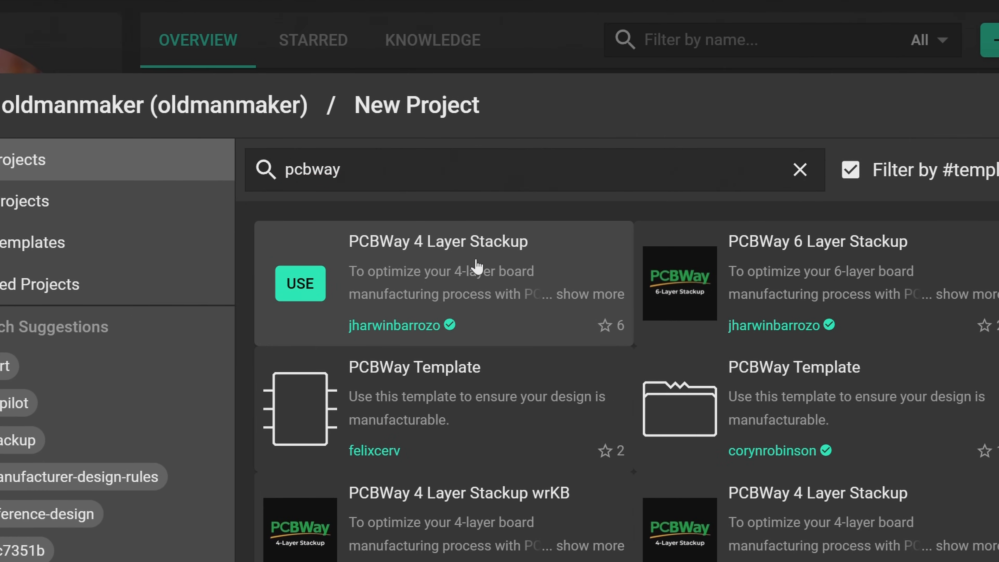
{"action": "left_click", "coordinate": [477, 267]}
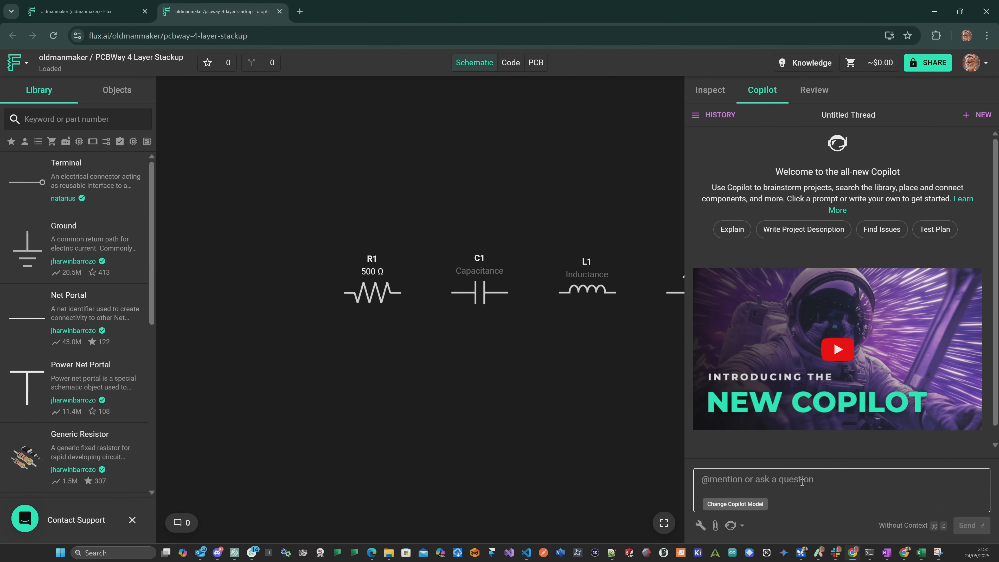
Ask Copilot to review the ICM-42670-P datasheet and provide a component list, one-sentence pin explanations, power connections and a pinout for an IMU module.
{"action": "left_click", "coordinate": [801, 482]}
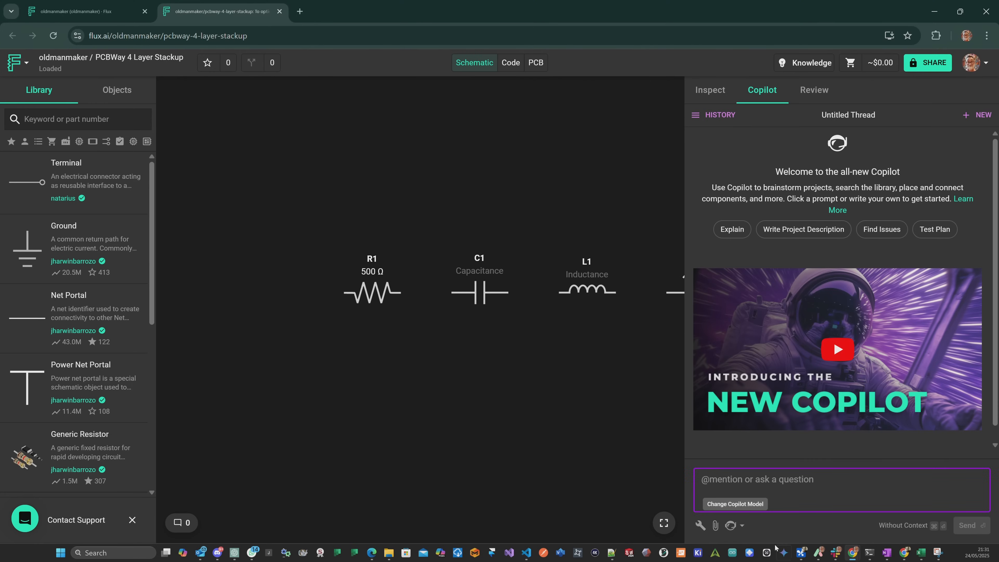
{"action": "left_click", "coordinate": [742, 526]}
{"action": "left_click", "coordinate": [770, 488]}
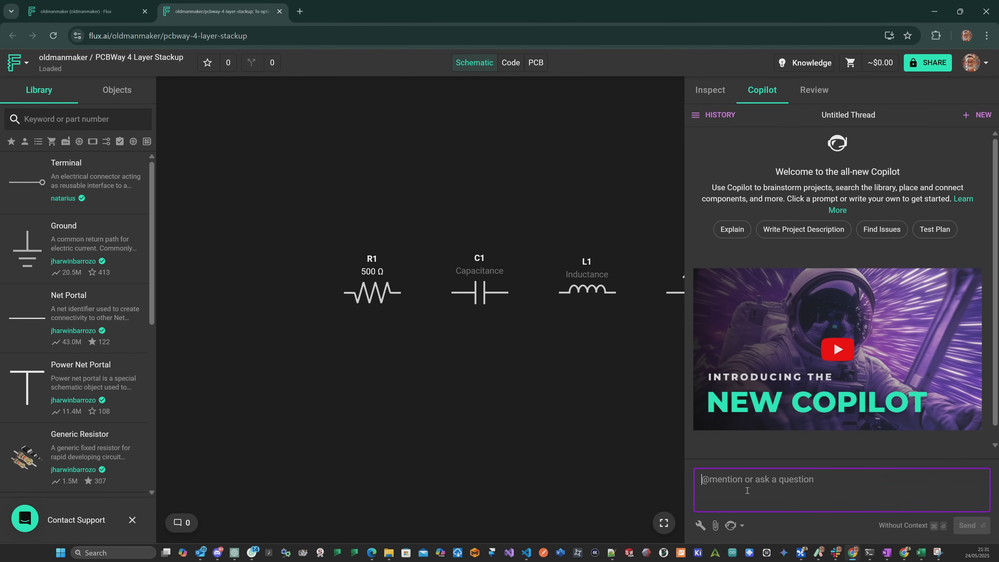
{"action": "type", "text": "I want to use the ICM-42670-P from TDK to build a new IMU module. Can you review the datasheet and provide me a list of components that I will need along with a single sentence explaining each pin on the chip, wha it does and how I should connect it to power and a pin out?"}
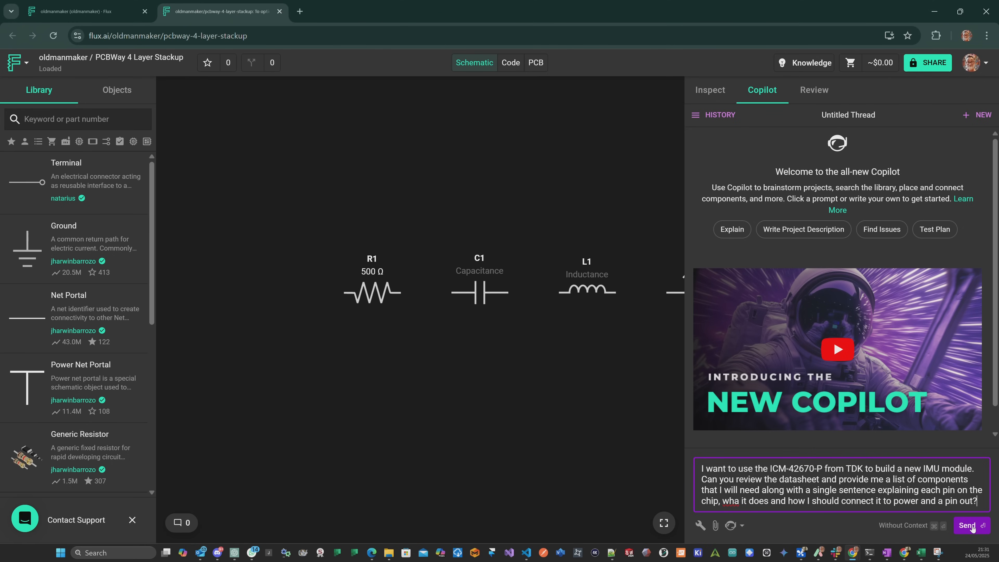
{"action": "left_click", "coordinate": [967, 525]}
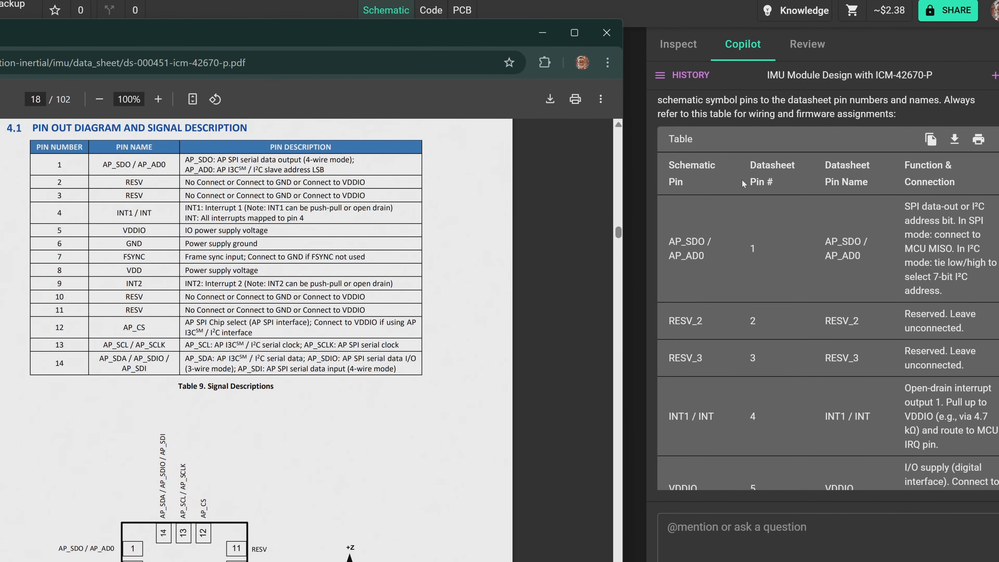
Compare Copilot's ICM-42670-P pin-mapping table with the datasheet's pin-out and signal description table.
{"action": "scroll", "coordinate": [765, 211], "scroll_direction": "down", "scroll_amount": 7}
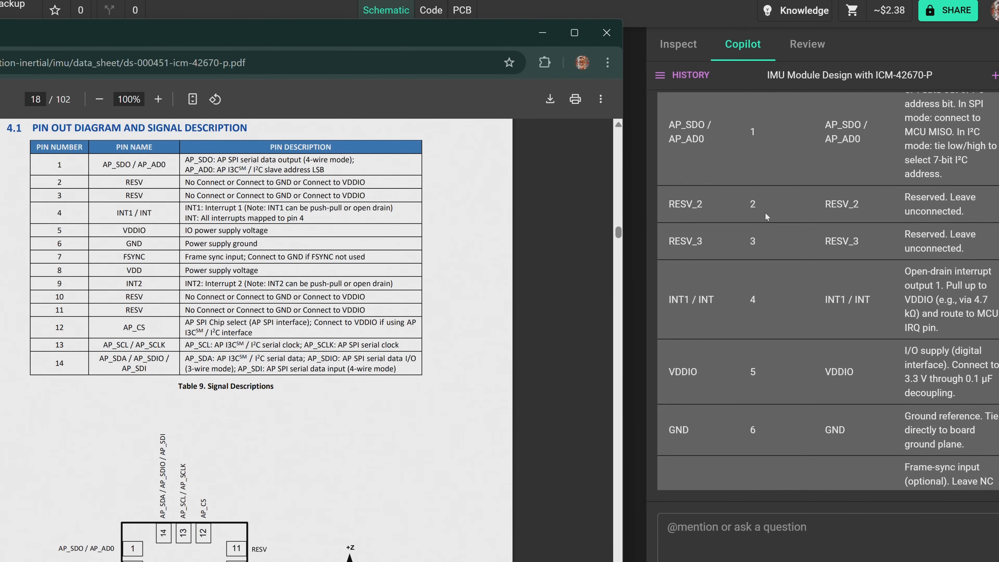
{"action": "scroll", "coordinate": [762, 216], "scroll_direction": "down", "scroll_amount": 2}
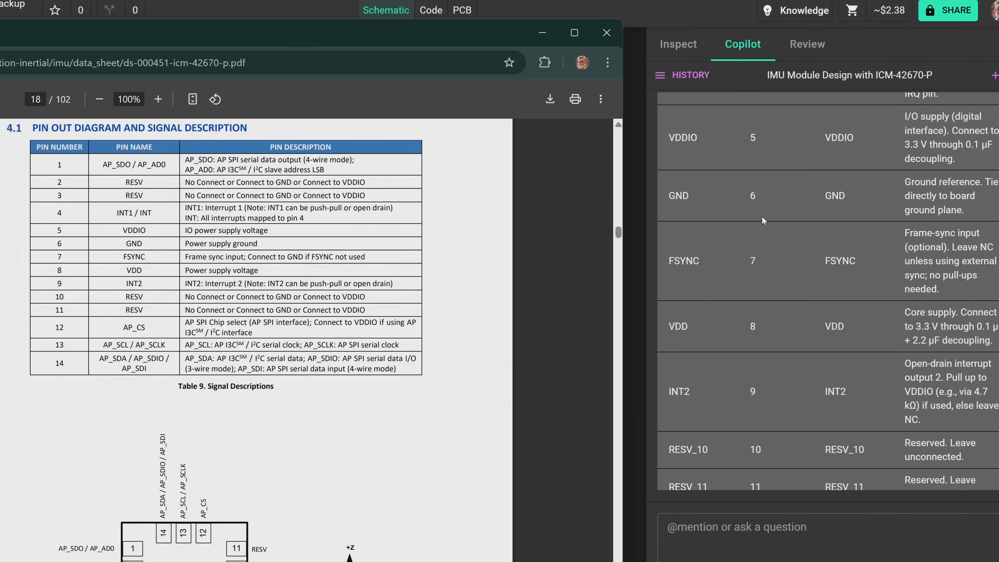
{"action": "scroll", "coordinate": [762, 216], "scroll_direction": "down", "scroll_amount": 4}
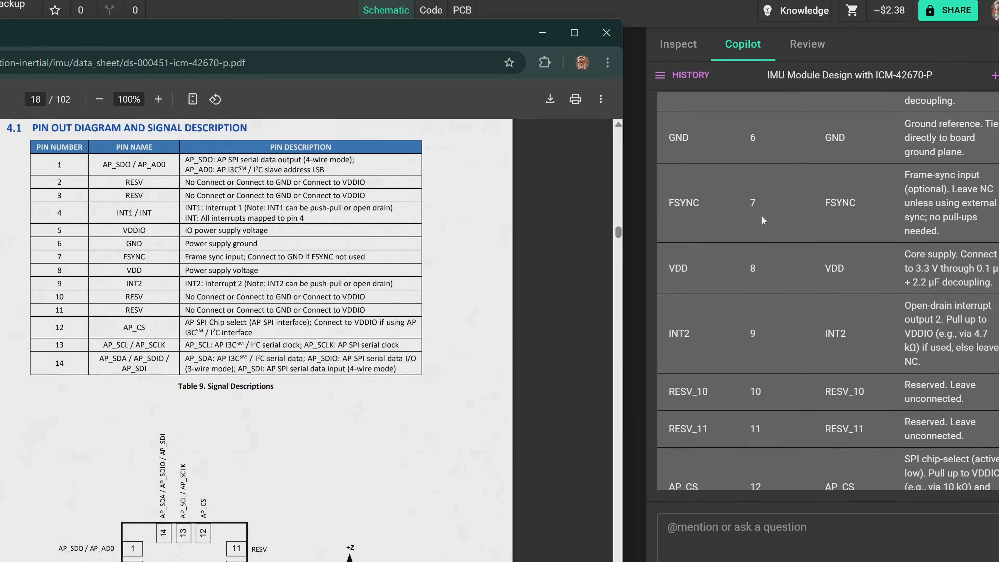
{"action": "scroll", "coordinate": [762, 217], "scroll_direction": "down", "scroll_amount": 3}
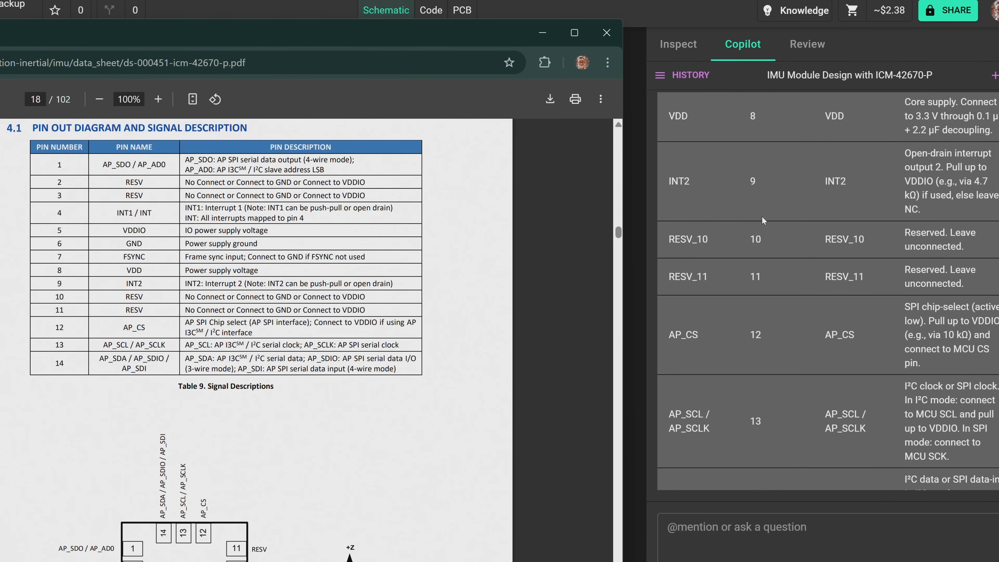
{"action": "scroll", "coordinate": [761, 216], "scroll_direction": "down", "scroll_amount": 3}
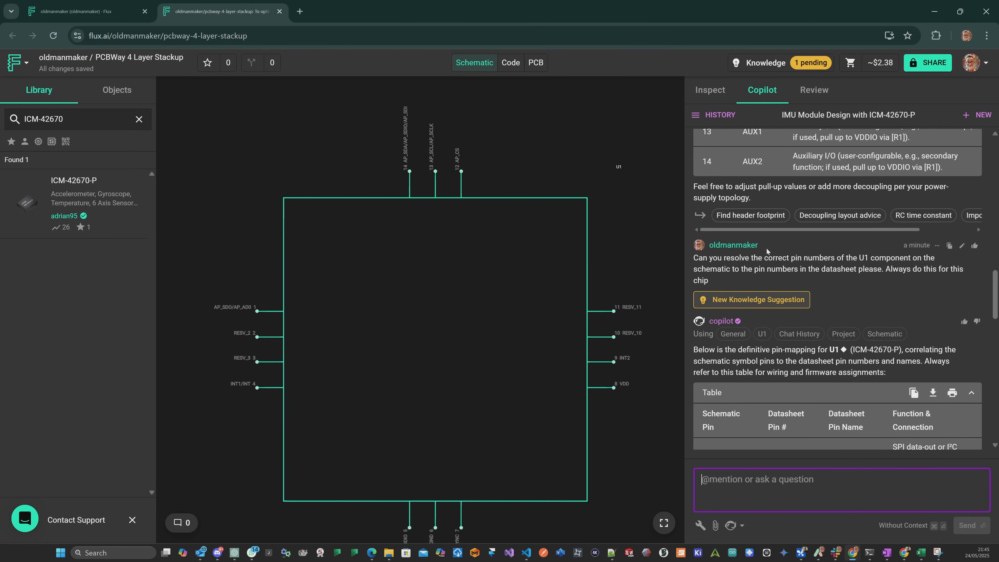
Accept the pending knowledge suggestion on mapping the U1 component's schematic pin numbers to the datasheet.
{"action": "left_click", "coordinate": [810, 63]}
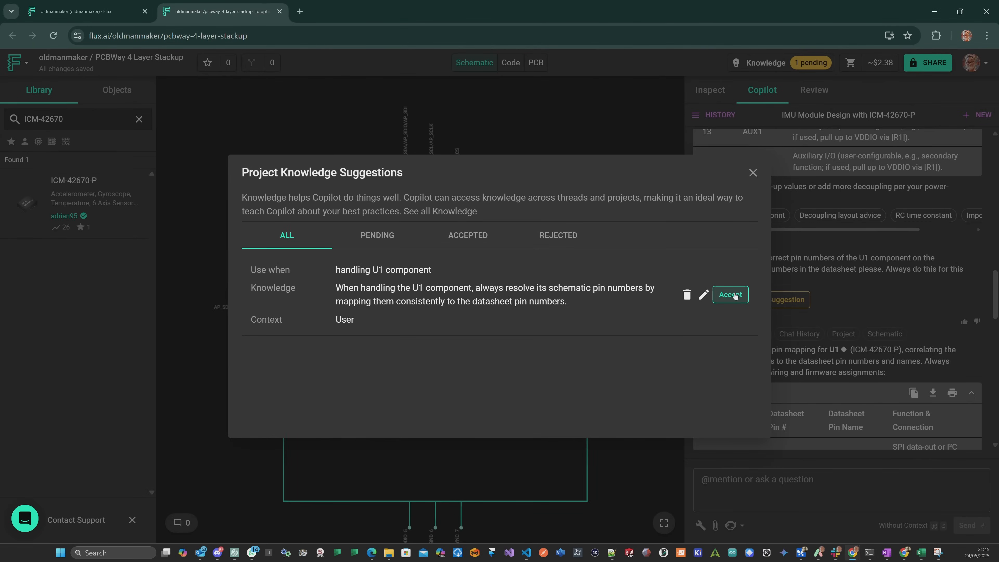
{"action": "left_click", "coordinate": [730, 294]}
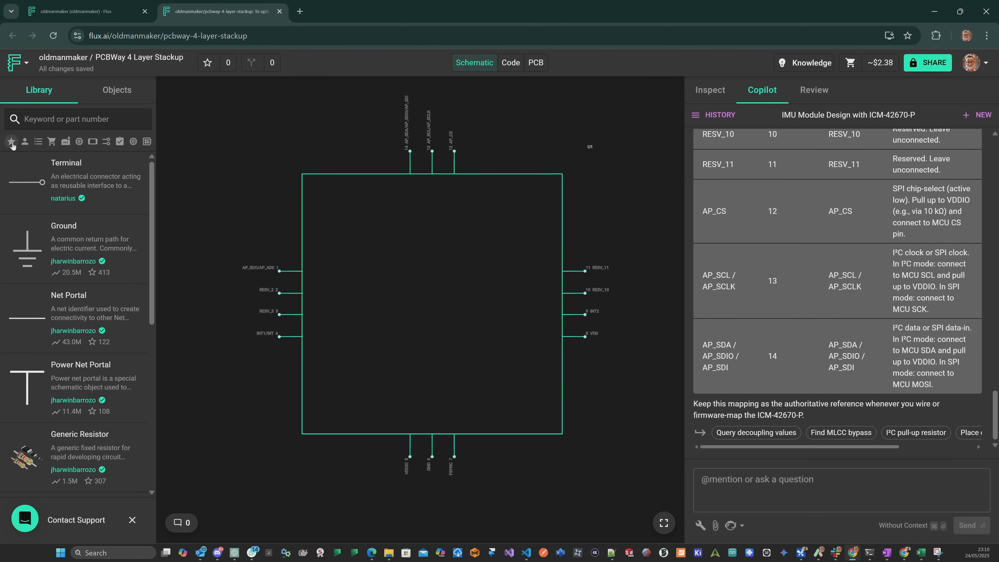
Filter the library to starred parts and place two 4.7kΩ 0603 resistors on the schematic above U1.
{"action": "left_click", "coordinate": [11, 141]}
{"action": "scroll", "coordinate": [89, 215], "scroll_direction": "down", "scroll_amount": 3}
{"action": "scroll", "coordinate": [232, 159], "scroll_direction": "down", "scroll_amount": 3}
{"action": "left_click_drag", "start_coordinate": [72, 247], "coordinate": [301, 199]}
{"action": "left_click_drag", "start_coordinate": [143, 239], "coordinate": [400, 165]}
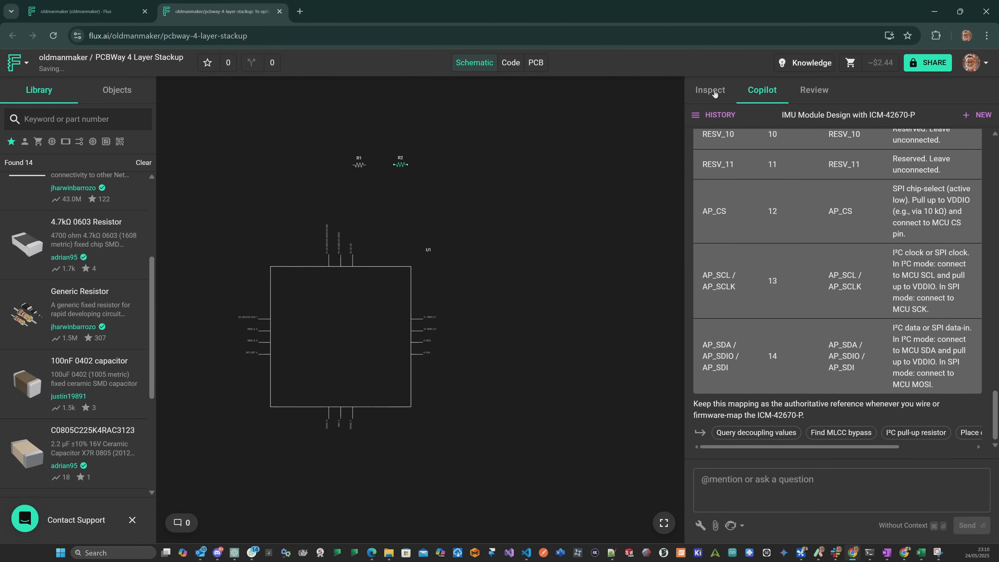
Place two 01x04 2.54 mm pin headers and one Jumper 3 Bridged 1 2 on the schematic above U1.
{"action": "scroll", "coordinate": [94, 275], "scroll_direction": "down", "scroll_amount": 5}
{"action": "left_click_drag", "start_coordinate": [93, 330], "coordinate": [499, 164]}
{"action": "left_click_drag", "start_coordinate": [87, 329], "coordinate": [498, 204]}
{"action": "scroll", "coordinate": [92, 471], "scroll_direction": "down", "scroll_amount": 5}
{"action": "left_click_drag", "start_coordinate": [91, 471], "coordinate": [265, 225]}
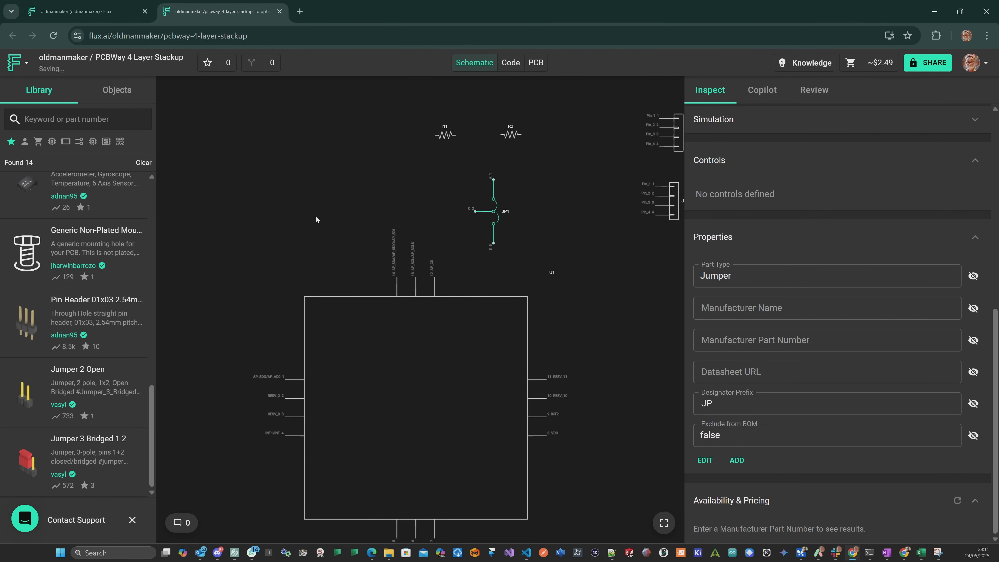
Place a 0.1uF 0603 capacitor on the schematic beside U1's RESV_11 to VDD pins.
{"action": "scroll", "coordinate": [106, 357], "scroll_direction": "up", "scroll_amount": 7}
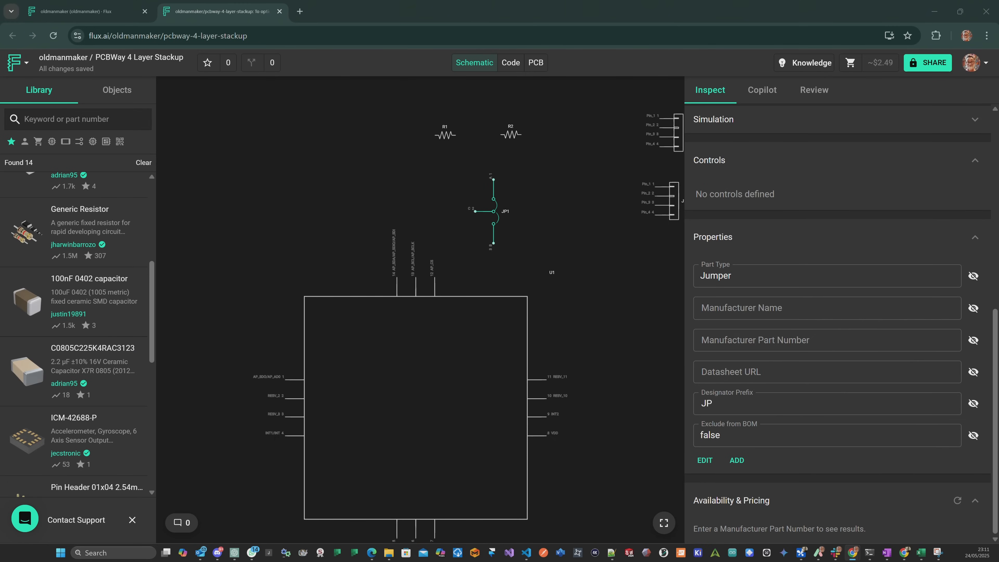
{"action": "scroll", "coordinate": [109, 339], "scroll_direction": "up", "scroll_amount": 6}
{"action": "left_click_drag", "start_coordinate": [95, 275], "coordinate": [620, 371]}
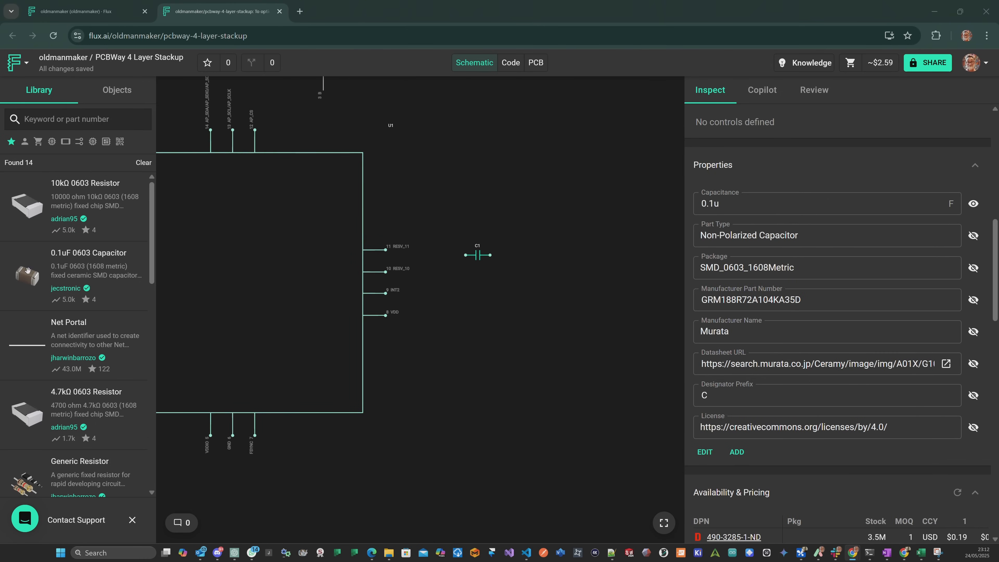
{"action": "scroll", "coordinate": [118, 211], "scroll_direction": "down", "scroll_amount": 2}
{"action": "scroll", "coordinate": [118, 211], "scroll_direction": "down", "scroll_amount": 5}
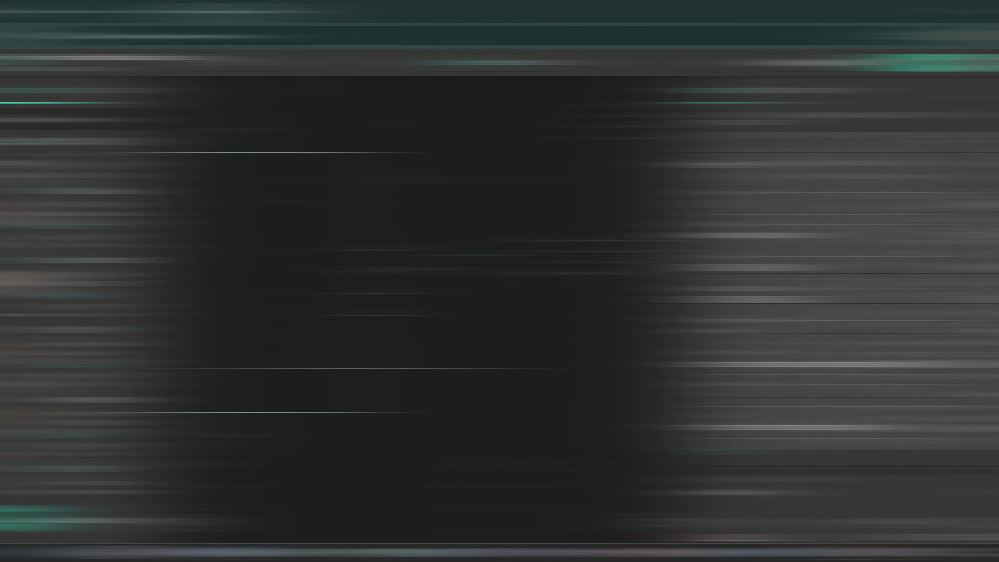
Delete the misplaced wire on Pin_2 of connector J2.
{"action": "key", "text": "Escape"}
{"action": "scroll", "coordinate": [654, 259], "scroll_direction": "up", "scroll_amount": 8}
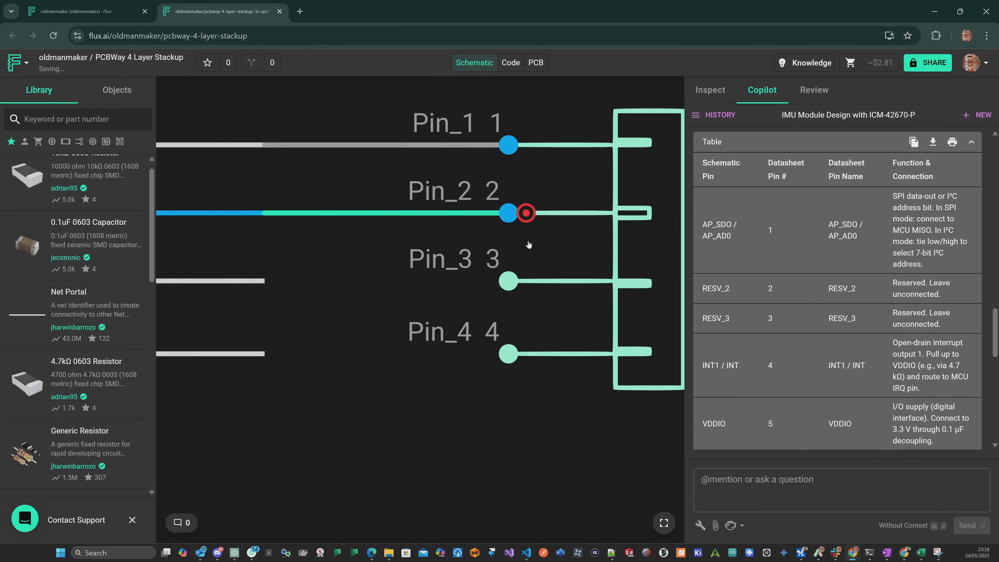
{"action": "left_click", "coordinate": [477, 217]}
{"action": "key", "text": "Delete"}
Try to rewire J2's Pin_2 to its net portal, and undo the attempt.
{"action": "left_click", "coordinate": [524, 215]}
{"action": "left_click", "coordinate": [263, 214]}
{"action": "scroll", "coordinate": [356, 243], "scroll_direction": "down", "scroll_amount": 3}
{"action": "scroll", "coordinate": [357, 243], "scroll_direction": "up", "scroll_amount": 3}
{"action": "key", "text": "ctrl+z"}
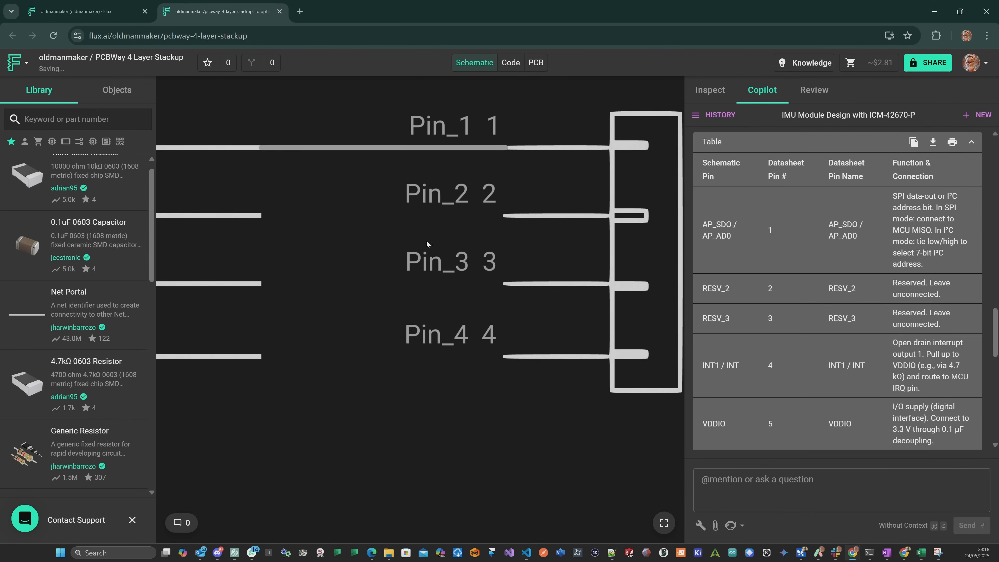
Wire J2's Pin_2, Pin_3 and Pin_4 to the Net_CLK, Net_CS and Net_SDO_MISO portals respectively.
{"action": "left_click", "coordinate": [261, 216]}
{"action": "left_click", "coordinate": [504, 216]}
{"action": "left_click", "coordinate": [261, 283]}
{"action": "left_click", "coordinate": [504, 281]}
{"action": "left_click", "coordinate": [261, 356]}
{"action": "left_click", "coordinate": [502, 348]}
{"action": "scroll", "coordinate": [405, 310], "scroll_direction": "down", "scroll_amount": 5}
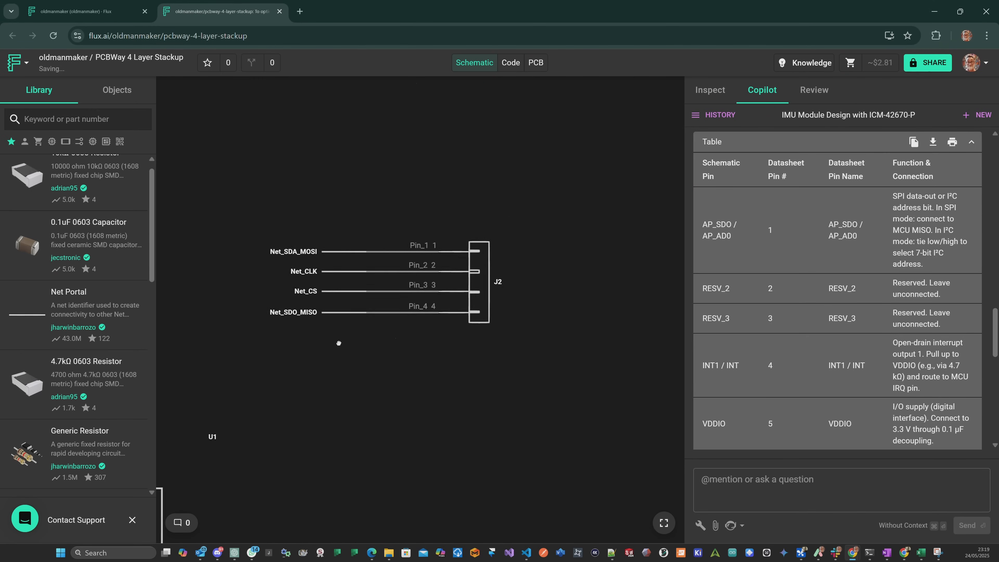
Move connector J1 together with its net portals so that it lines up directly above J2.
{"action": "left_click_drag", "start_coordinate": [308, 107], "coordinate": [488, 177]}
{"action": "left_click_drag", "start_coordinate": [472, 150], "coordinate": [382, 224]}
{"action": "left_click", "coordinate": [243, 259]}
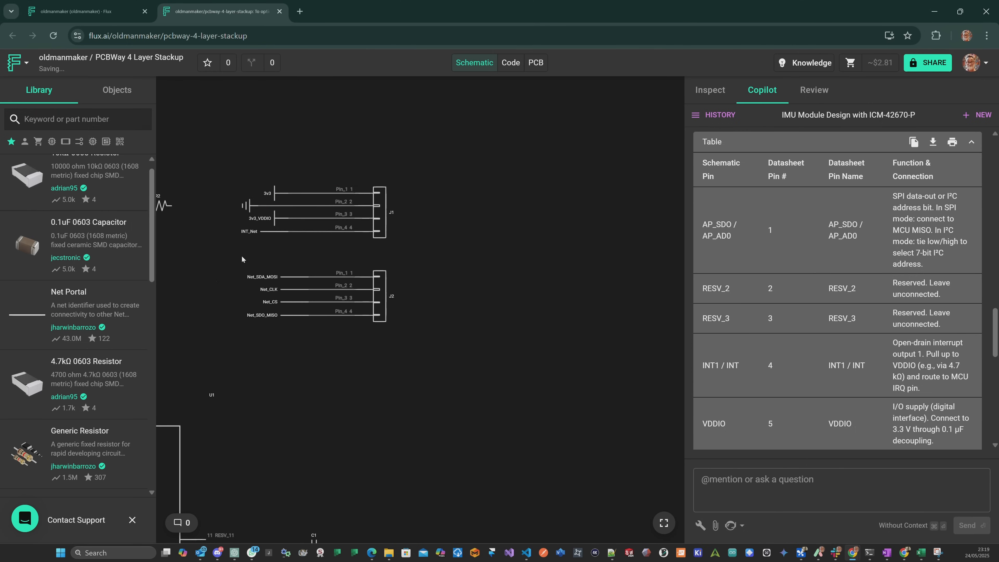
{"action": "middle_click_drag", "start_coordinate": [214, 276], "coordinate": [455, 241]}
{"action": "scroll", "coordinate": [455, 241], "scroll_direction": "down", "scroll_amount": 5}
{"action": "middle_click_drag", "start_coordinate": [284, 310], "coordinate": [323, 214]}
{"action": "scroll", "coordinate": [240, 322], "scroll_direction": "up", "scroll_amount": 4}
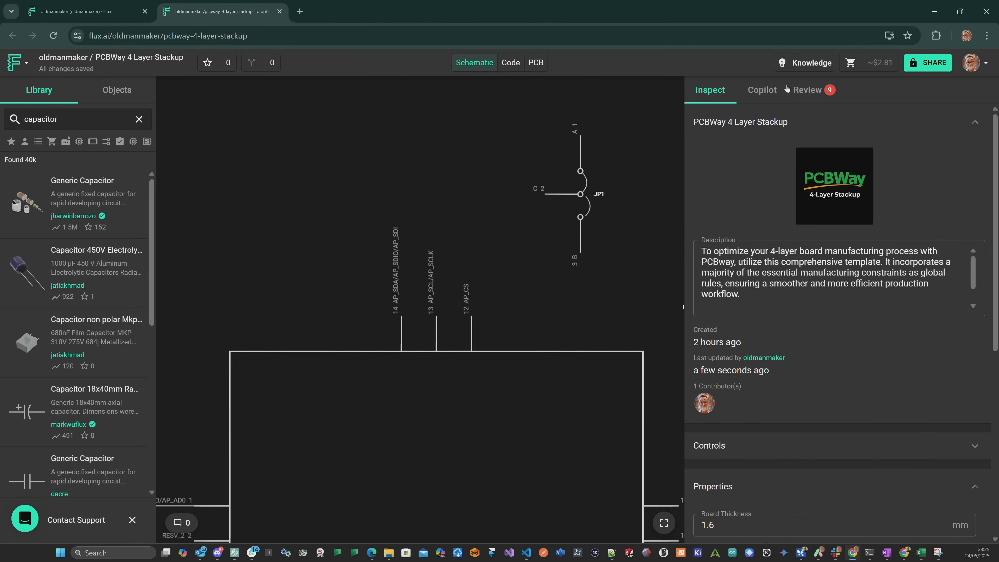
Wire a Net_CS portal to U1's AP_CS pin 12, and join jumper JP1's C pin to that wire.
{"action": "left_click", "coordinate": [761, 90]}
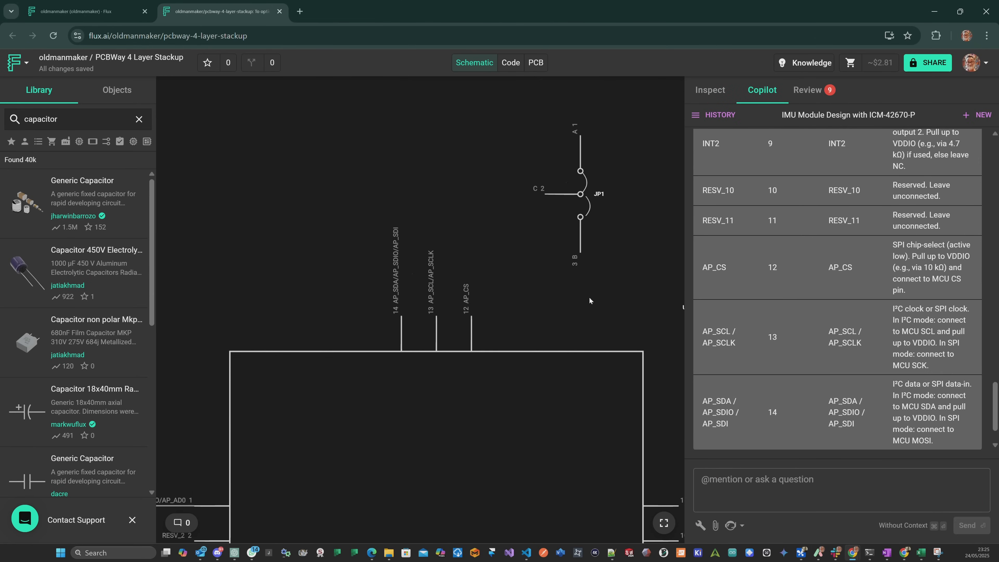
{"action": "left_click_drag", "start_coordinate": [588, 298], "coordinate": [450, 291]}
{"action": "scroll", "coordinate": [454, 291], "scroll_direction": "down", "scroll_amount": 2}
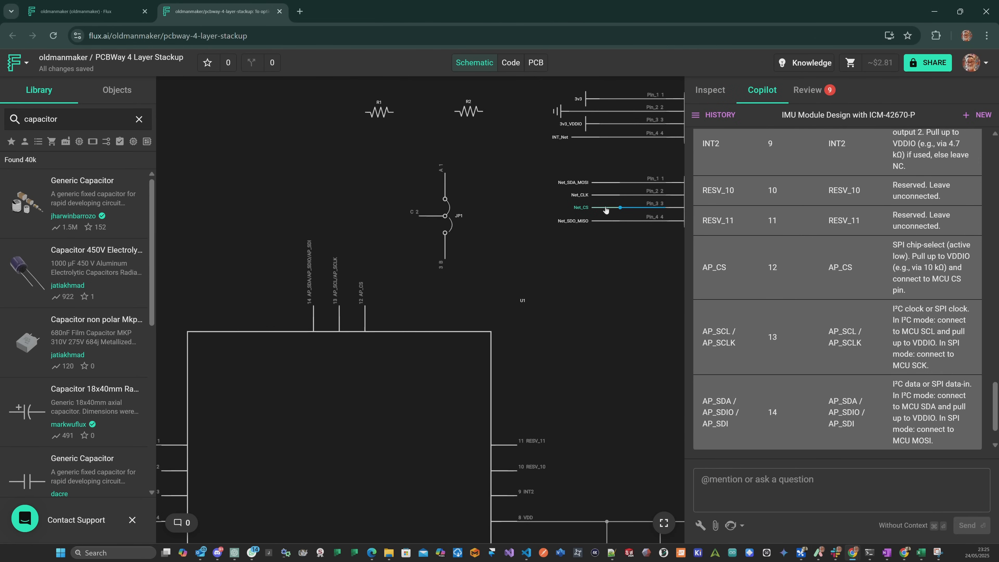
{"action": "left_click_drag", "start_coordinate": [365, 247], "coordinate": [365, 305]}
{"action": "scroll", "coordinate": [400, 293], "scroll_direction": "up", "scroll_amount": 1}
{"action": "mouse_move", "coordinate": [459, 205]}
{"action": "left_mouse_down"}
{"action": "mouse_move", "coordinate": [506, 220]}
{"action": "mouse_move", "coordinate": [492, 240]}
{"action": "mouse_move", "coordinate": [378, 252]}
{"action": "left_mouse_up"}
{"action": "scroll", "coordinate": [435, 181], "scroll_direction": "down", "scroll_amount": 2}
Connect a 3v3_VDDIO portal to pin B of jumper JP1.
{"action": "left_click", "coordinate": [454, 271]}
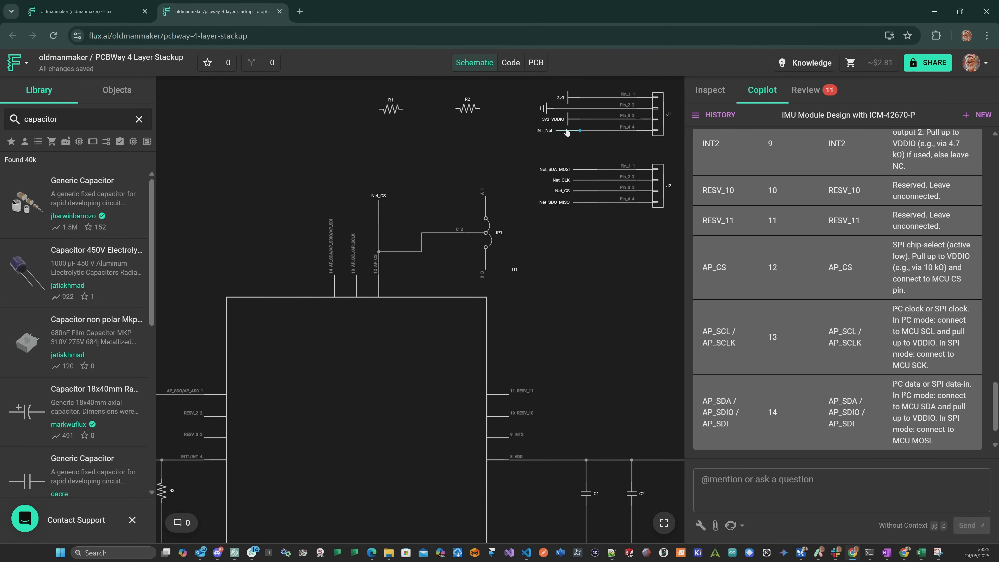
{"action": "left_click_drag", "start_coordinate": [450, 276], "coordinate": [455, 272]}
{"action": "left_click_drag", "start_coordinate": [464, 270], "coordinate": [486, 270]}
{"action": "scroll", "coordinate": [434, 206], "scroll_direction": "up", "scroll_amount": 1}
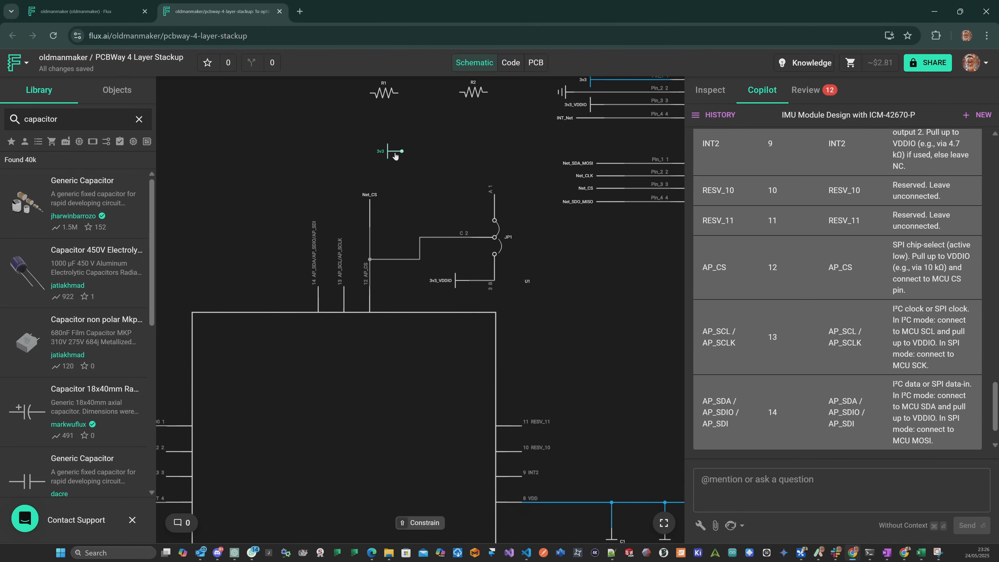
Rotate the Net_SDA_MOSI portal upright and move it in line above U1's pin 14 (AP_SDA/AP_SDIO/AP_SDI) wire near R1.
{"action": "scroll", "coordinate": [351, 236], "scroll_direction": "up", "scroll_amount": 3}
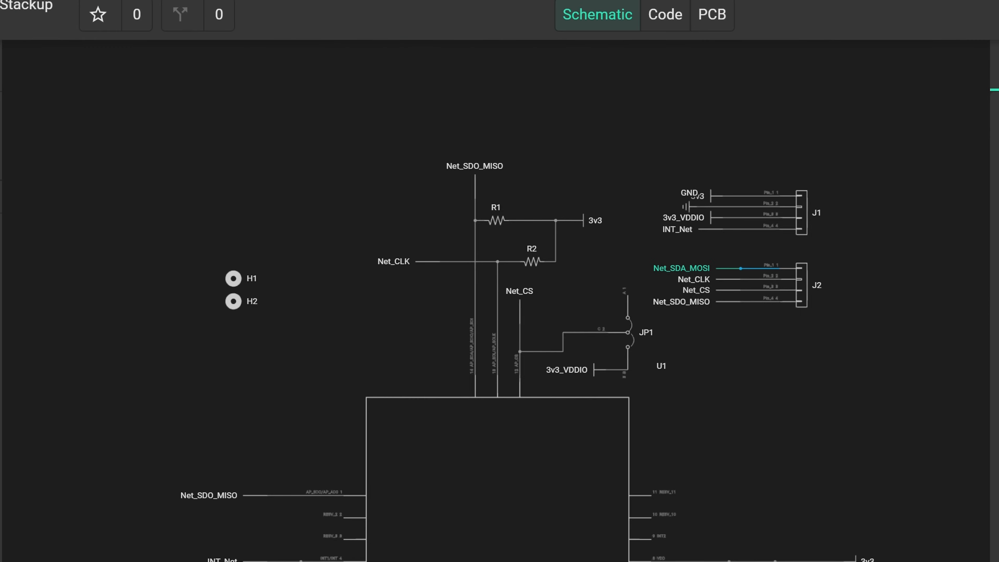
{"action": "scroll", "coordinate": [295, 505], "scroll_direction": "up", "scroll_amount": 1}
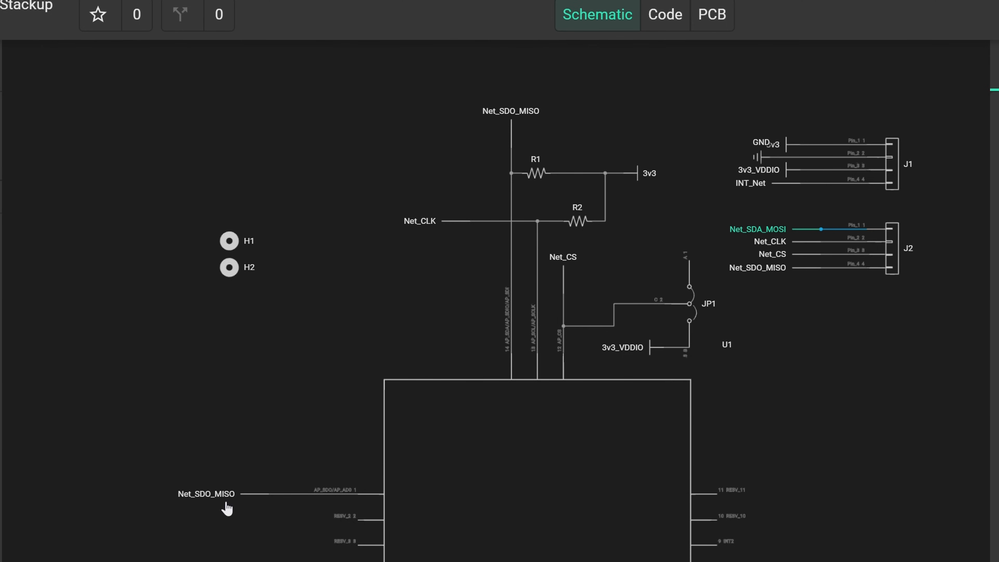
{"action": "scroll", "coordinate": [253, 507], "scroll_direction": "up", "scroll_amount": 5}
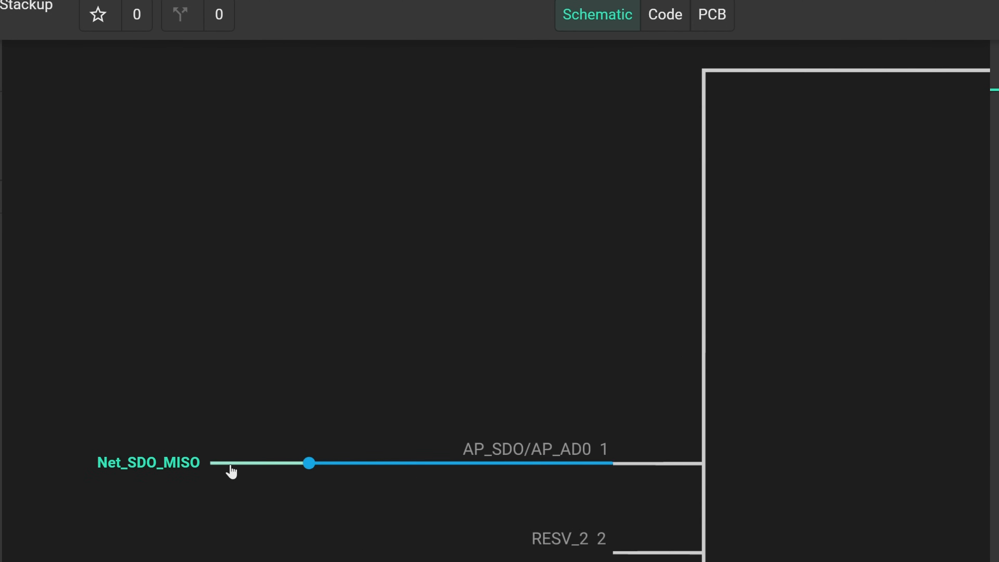
{"action": "scroll", "coordinate": [328, 446], "scroll_direction": "down", "scroll_amount": 5}
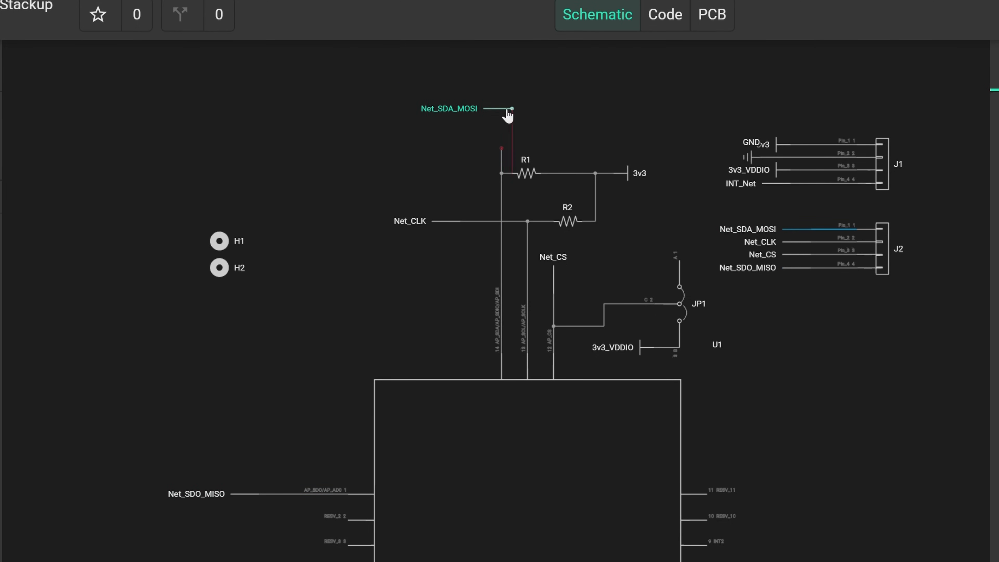
{"action": "key", "text": "r"}
{"action": "key", "text": "r"}
{"action": "left_click_drag", "start_coordinate": [511, 113], "coordinate": [504, 106]}
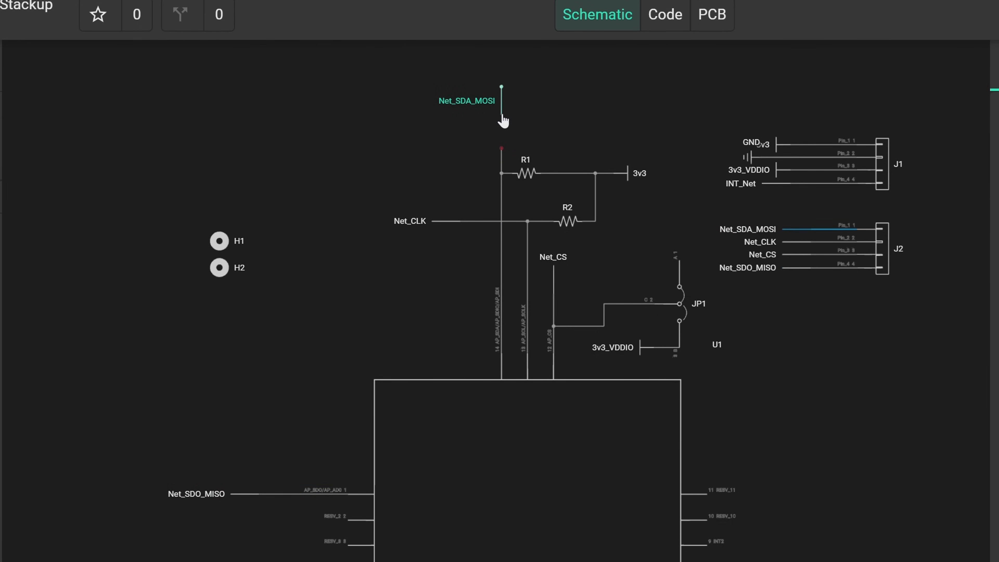
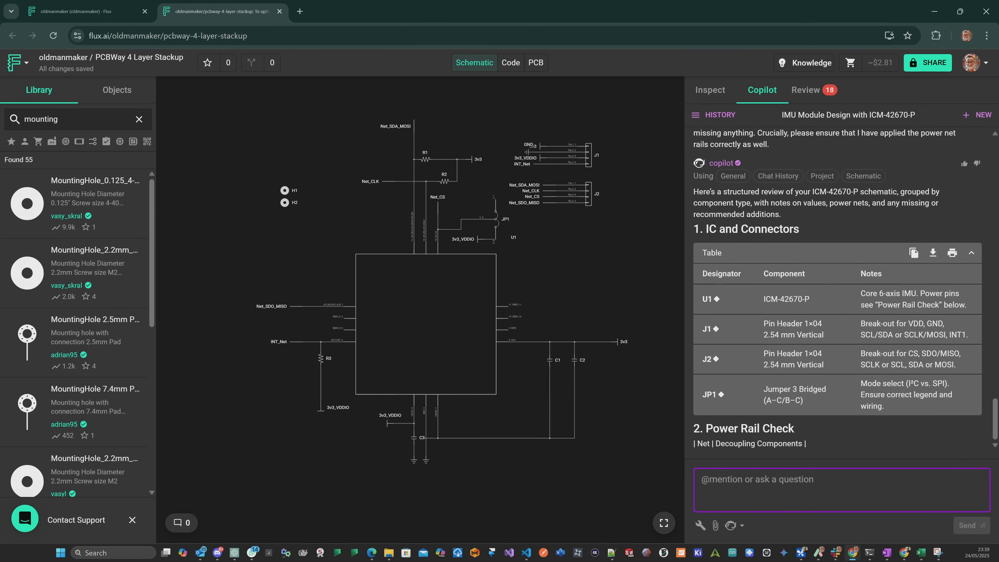
Connect an upright 0.1uF 0603 capacitor beside C3 on the 3v3_VDDIO line, and read through Copilot's refreshed schematic review.
{"action": "left_click_drag", "start_coordinate": [684, 214], "coordinate": [592, 214]}
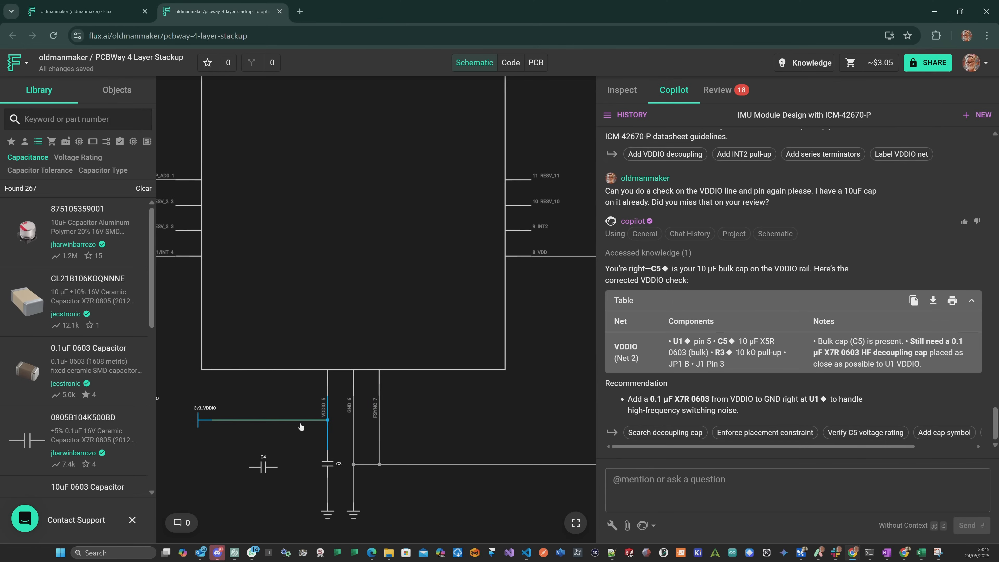
{"action": "left_click", "coordinate": [328, 466]}
{"action": "left_click_drag", "start_coordinate": [327, 465], "coordinate": [285, 432]}
{"action": "left_click_drag", "start_coordinate": [263, 467], "coordinate": [316, 440]}
{"action": "key", "text": "r"}
{"action": "left_click", "coordinate": [317, 424]}
{"action": "left_click", "coordinate": [212, 419]}
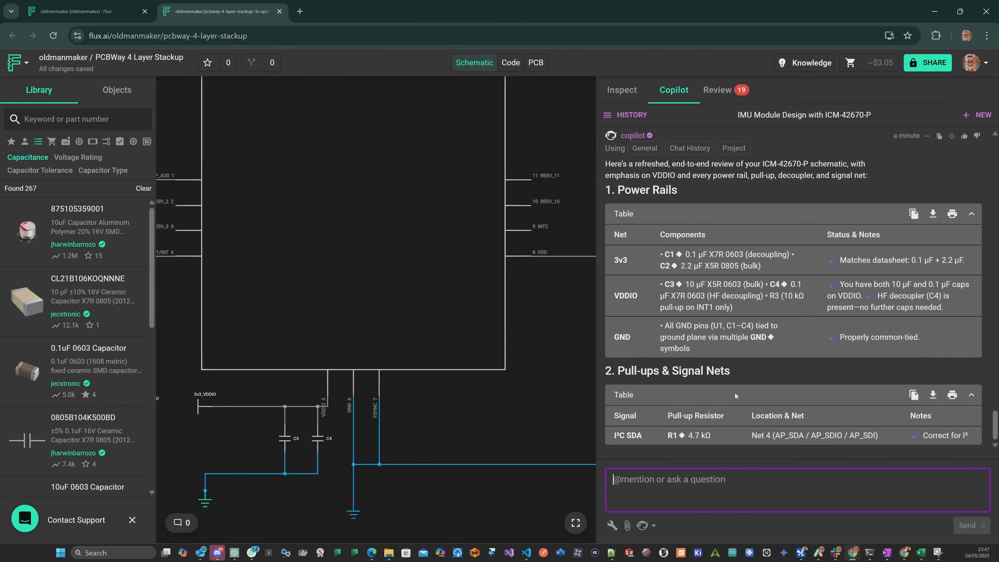
{"action": "scroll", "coordinate": [753, 235], "scroll_direction": "down", "scroll_amount": 7}
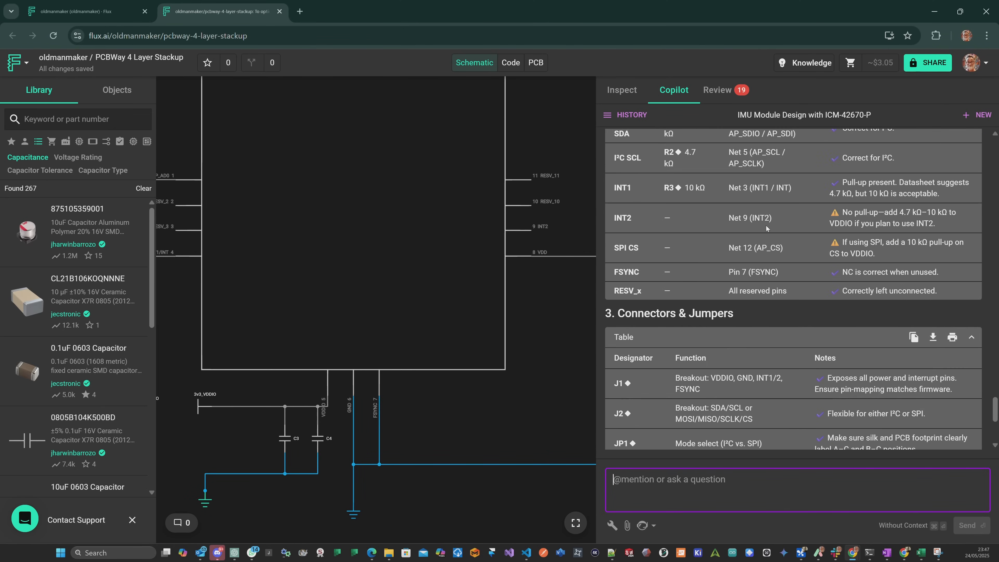
{"action": "scroll", "coordinate": [880, 353], "scroll_direction": "down", "scroll_amount": 5}
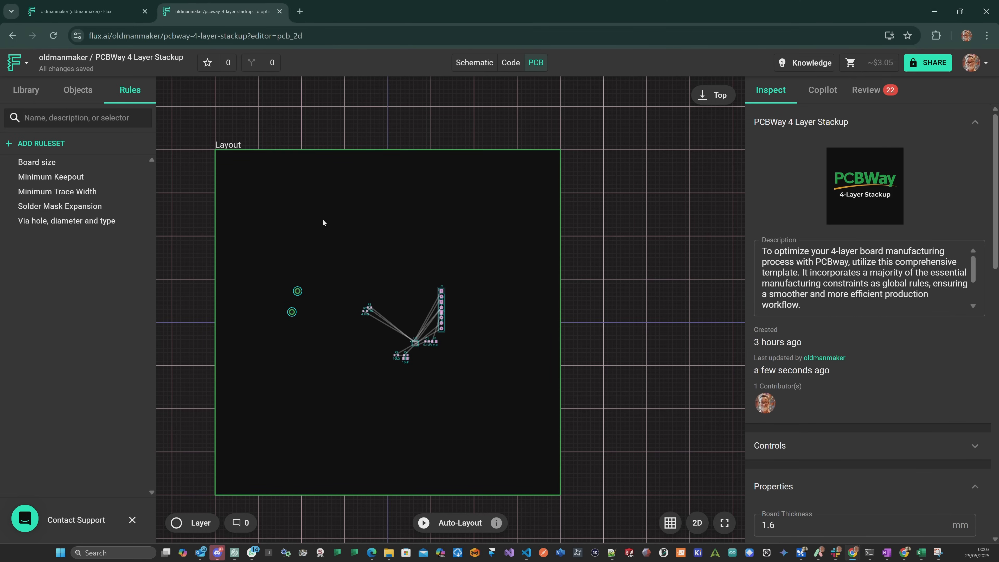
Separate the overlapping headers in the PCB layout, with J2 directly above J1 in one column and JP1 to the left of J2.
{"action": "scroll", "coordinate": [327, 279], "scroll_direction": "up", "scroll_amount": 1}
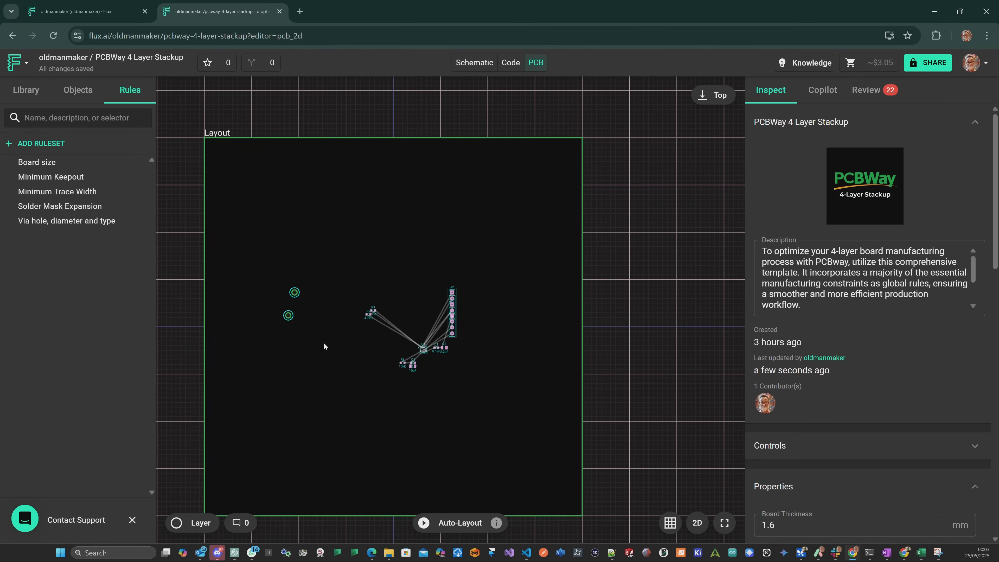
{"action": "scroll", "coordinate": [323, 344], "scroll_direction": "up", "scroll_amount": 3}
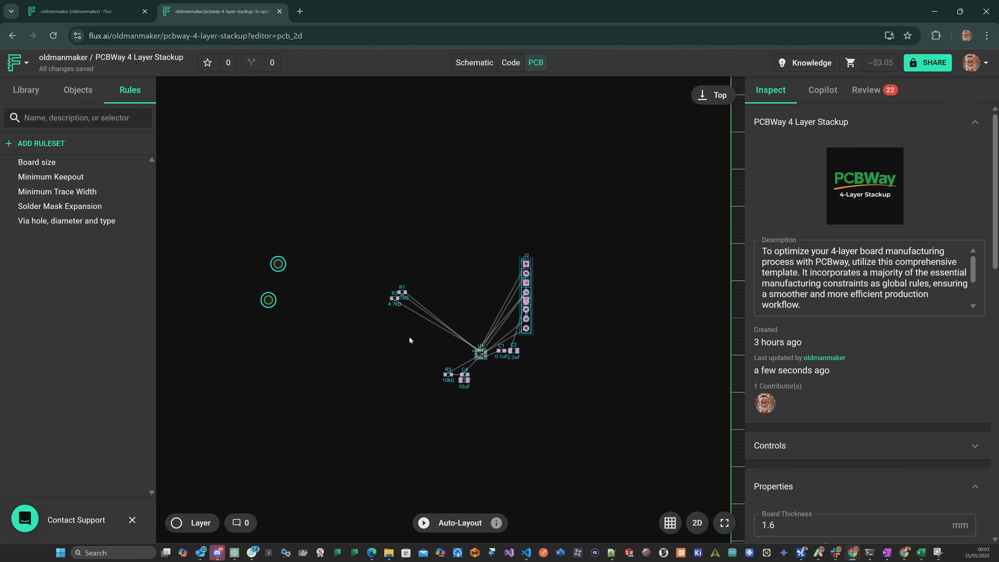
{"action": "scroll", "coordinate": [409, 338], "scroll_direction": "down", "scroll_amount": 3}
{"action": "scroll", "coordinate": [528, 340], "scroll_direction": "up", "scroll_amount": 3}
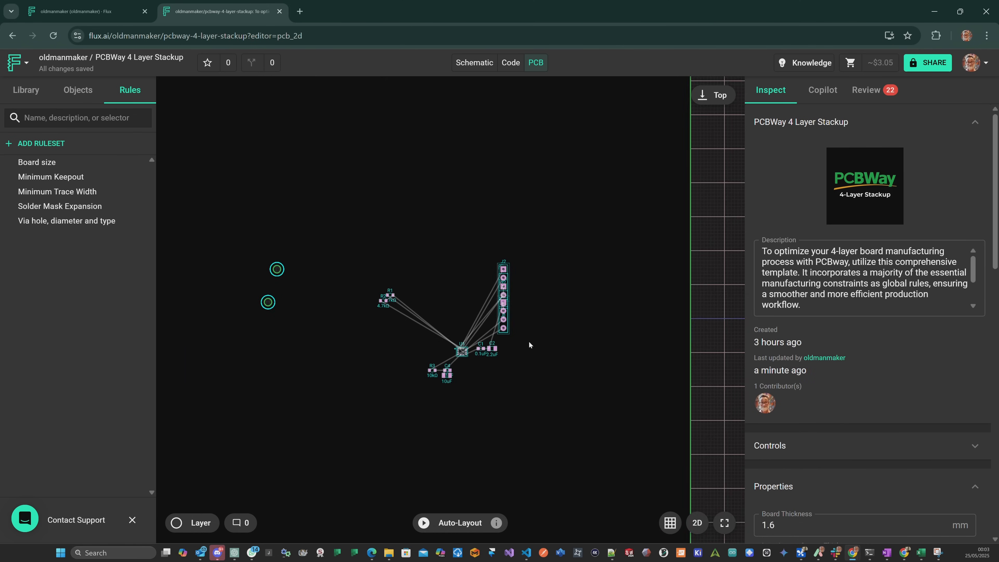
{"action": "scroll", "coordinate": [521, 299], "scroll_direction": "up", "scroll_amount": 2}
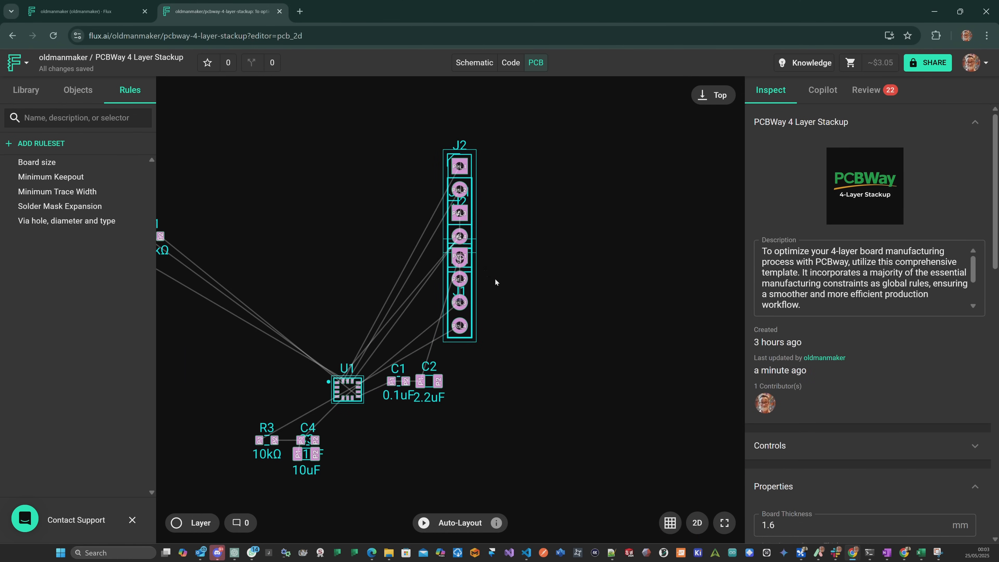
{"action": "left_click_drag", "start_coordinate": [471, 263], "coordinate": [566, 310]}
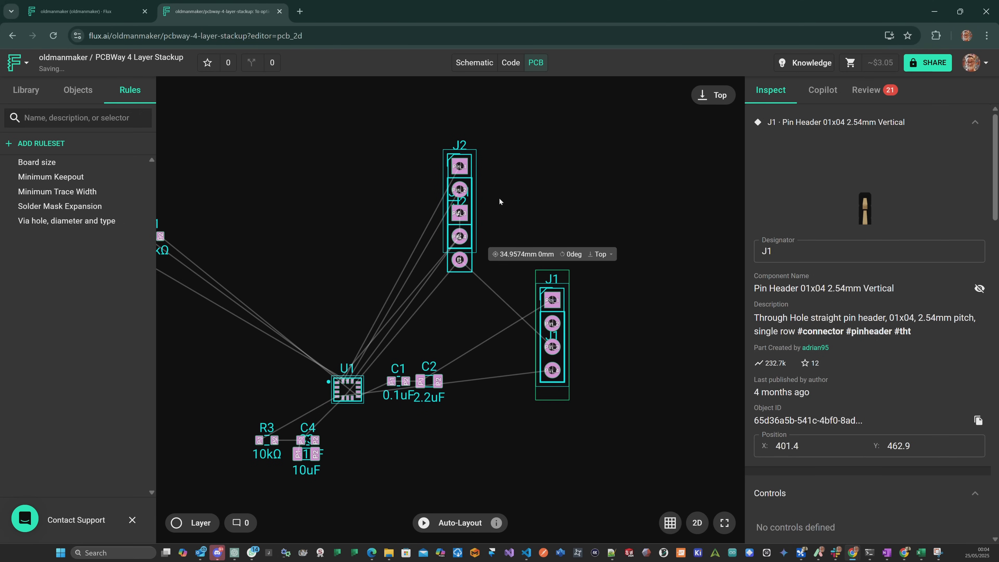
{"action": "left_click_drag", "start_coordinate": [465, 165], "coordinate": [541, 158]}
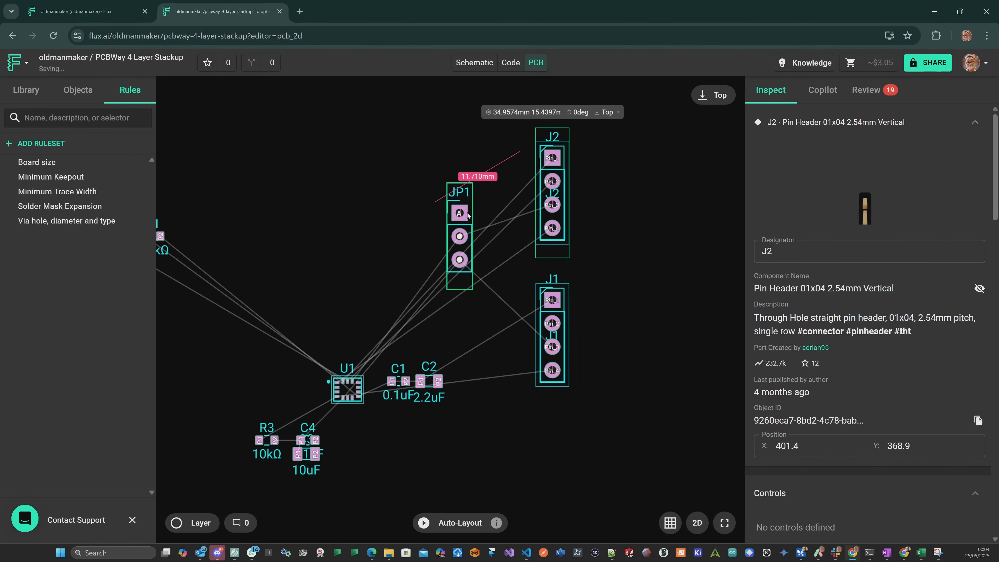
{"action": "left_click_drag", "start_coordinate": [463, 212], "coordinate": [452, 147]}
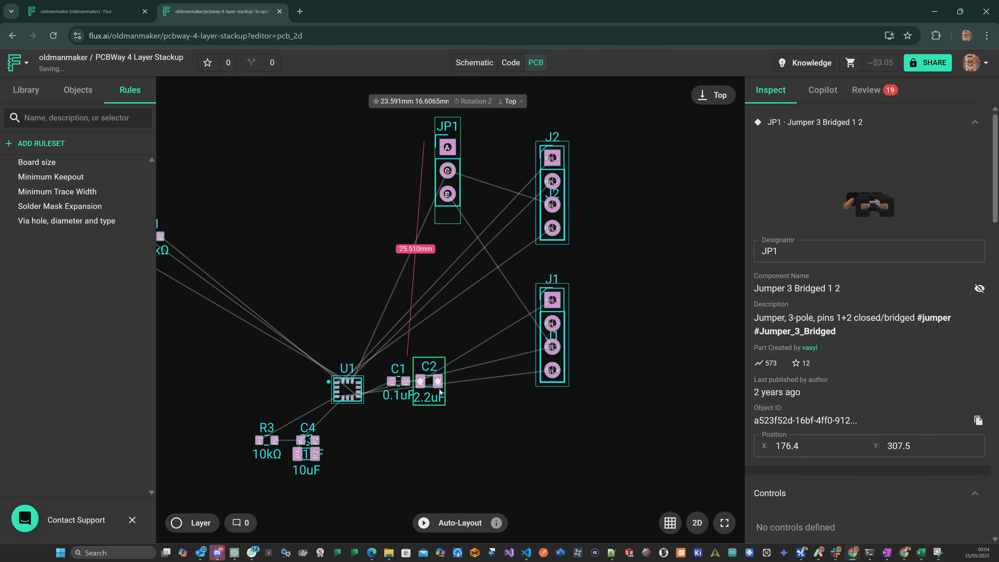
Spread the parts below U1, with C2 below and right of C1 and R3, C4 and C3 in one horizontal row.
{"action": "left_click_drag", "start_coordinate": [438, 388], "coordinate": [492, 448]}
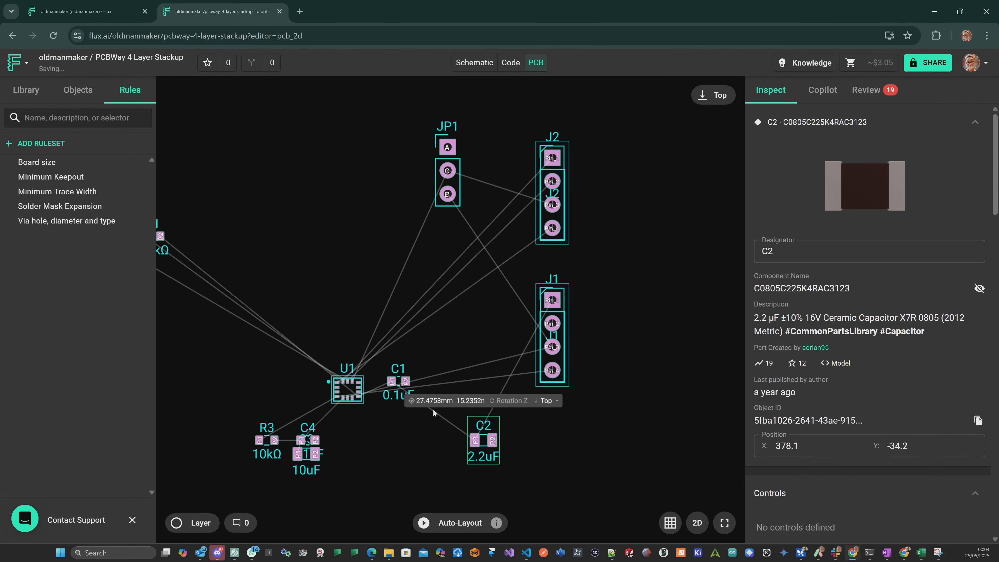
{"action": "left_click_drag", "start_coordinate": [406, 378], "coordinate": [449, 438]}
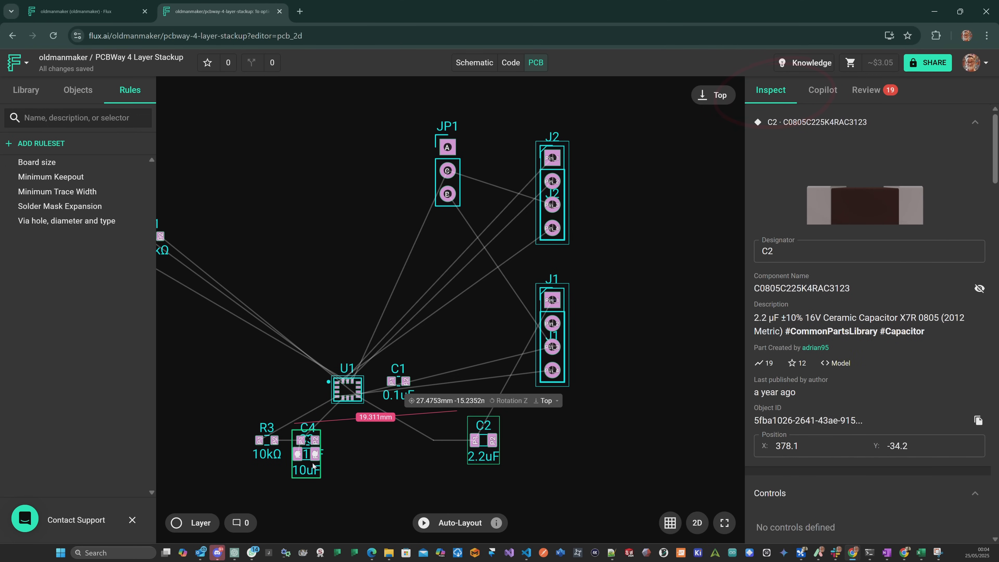
{"action": "left_click_drag", "start_coordinate": [313, 465], "coordinate": [373, 484]}
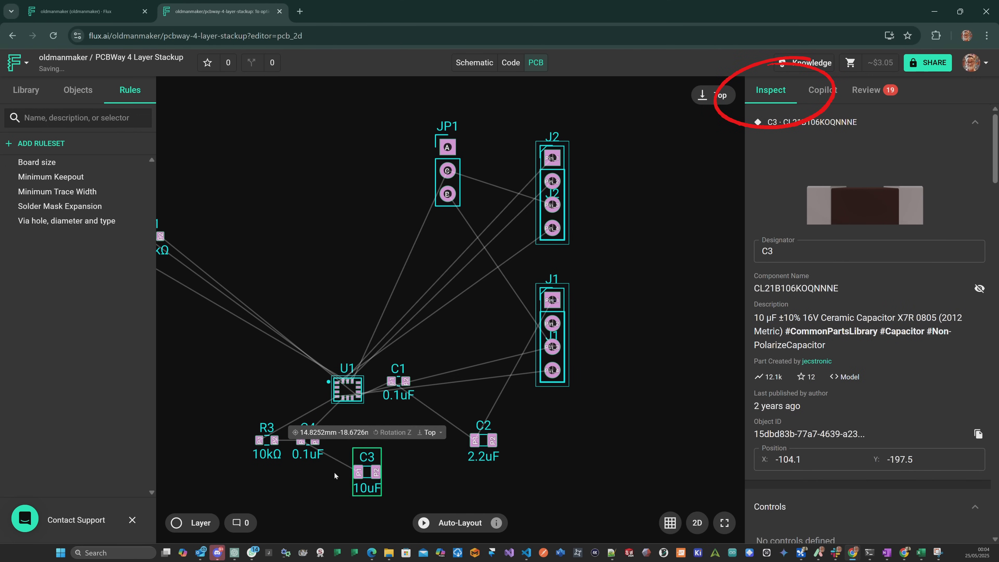
{"action": "left_click_drag", "start_coordinate": [313, 457], "coordinate": [326, 488]}
{"action": "left_click_drag", "start_coordinate": [263, 455], "coordinate": [266, 484]}
Stack R1 above R2 in a spaced column left of U1, and place C1 directly to the left of C2.
{"action": "scroll", "coordinate": [271, 331], "scroll_direction": "down", "scroll_amount": 5}
{"action": "left_click_drag", "start_coordinate": [239, 349], "coordinate": [297, 357]}
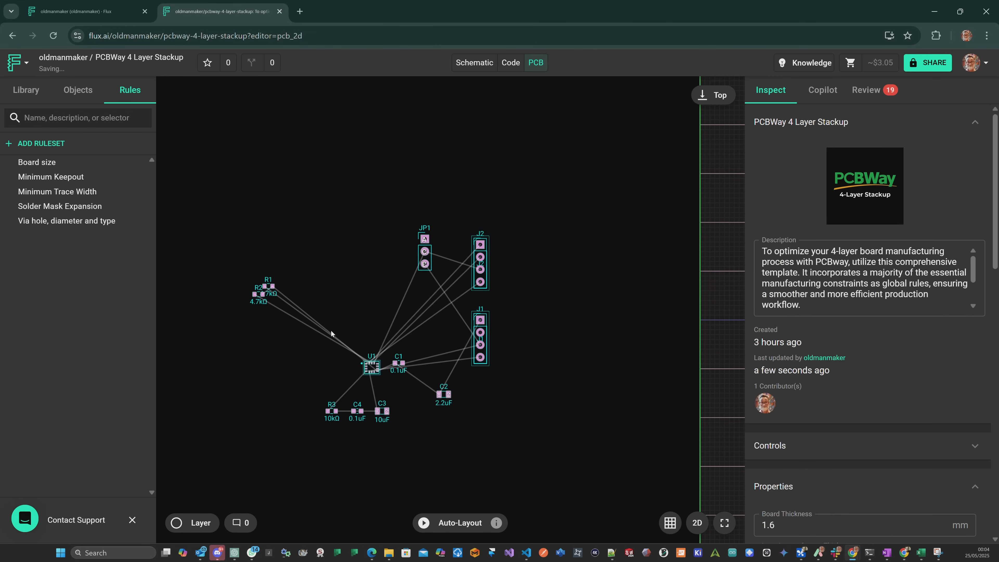
{"action": "scroll", "coordinate": [329, 326], "scroll_direction": "up", "scroll_amount": 2}
{"action": "left_click_drag", "start_coordinate": [250, 301], "coordinate": [247, 377]}
{"action": "left_click_drag", "start_coordinate": [255, 290], "coordinate": [245, 304]}
{"action": "scroll", "coordinate": [390, 351], "scroll_direction": "up", "scroll_amount": 2}
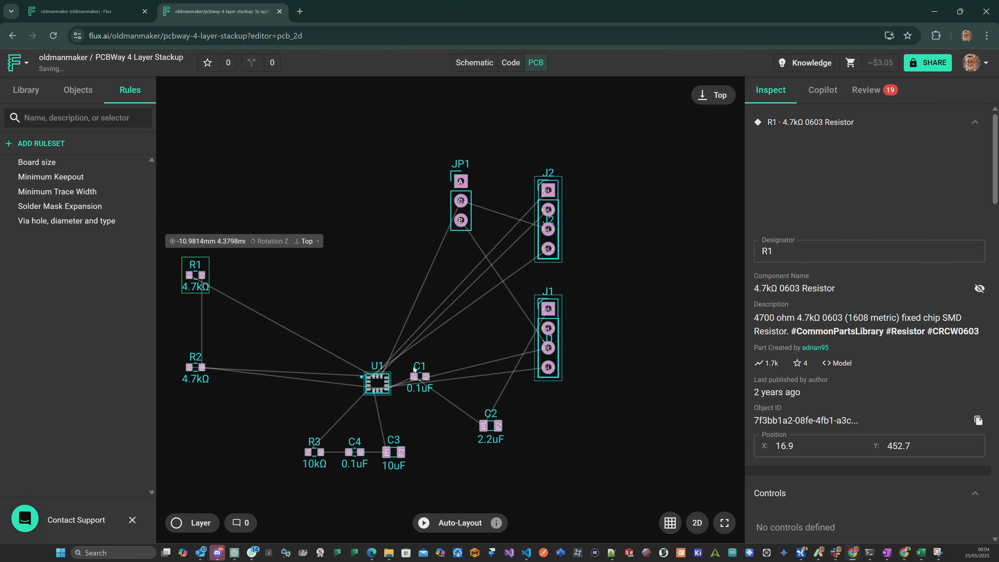
{"action": "left_click_drag", "start_coordinate": [425, 394], "coordinate": [459, 442]}
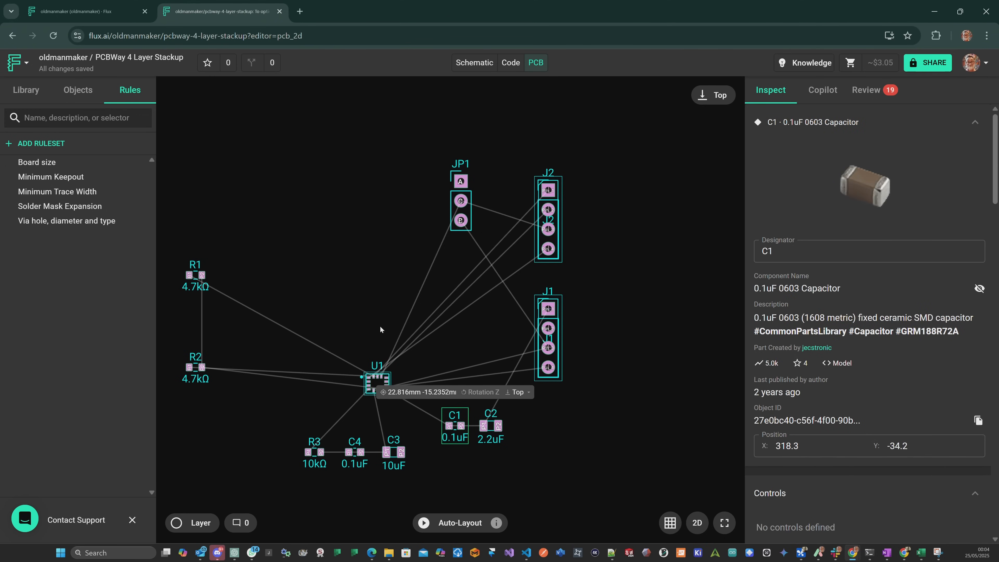
Inspect R1's value label, and create a layout ruleset named Hide Values with the selection criteria [name*=VALUE].
{"action": "scroll", "coordinate": [380, 329], "scroll_direction": "down", "scroll_amount": 2}
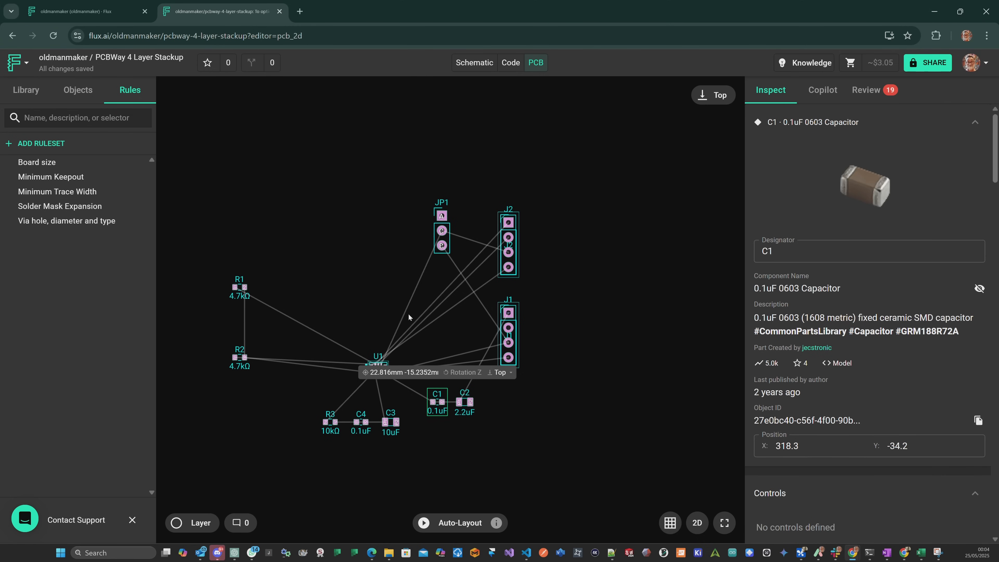
{"action": "scroll", "coordinate": [242, 308], "scroll_direction": "up", "scroll_amount": 3}
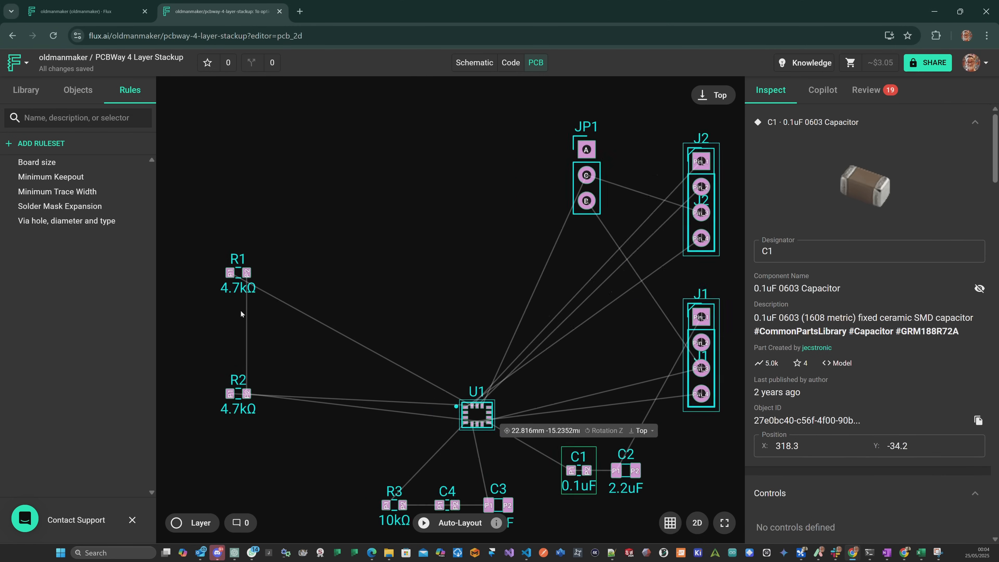
{"action": "left_click", "coordinate": [248, 288]}
{"action": "left_click", "coordinate": [239, 289]}
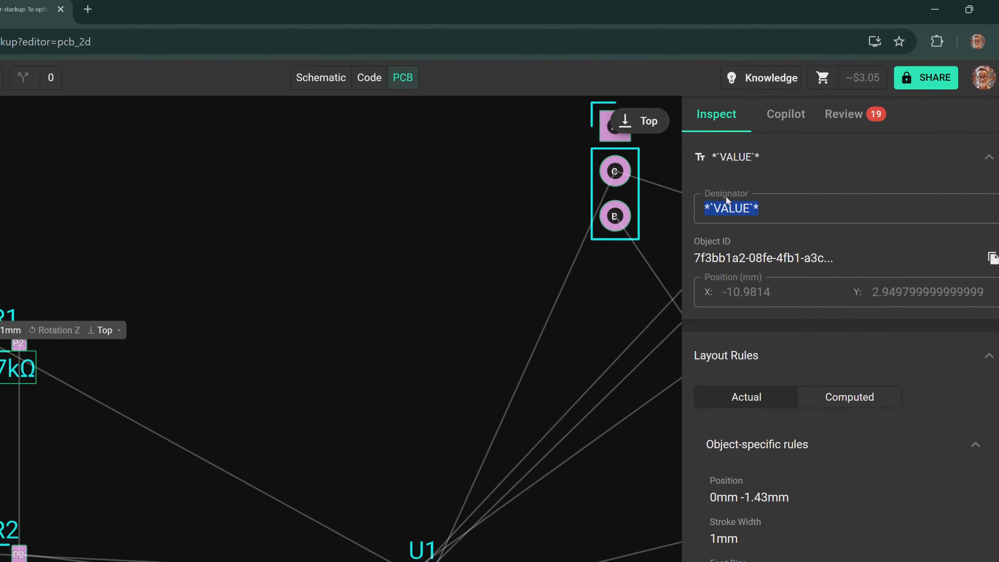
{"action": "left_click", "coordinate": [41, 144]}
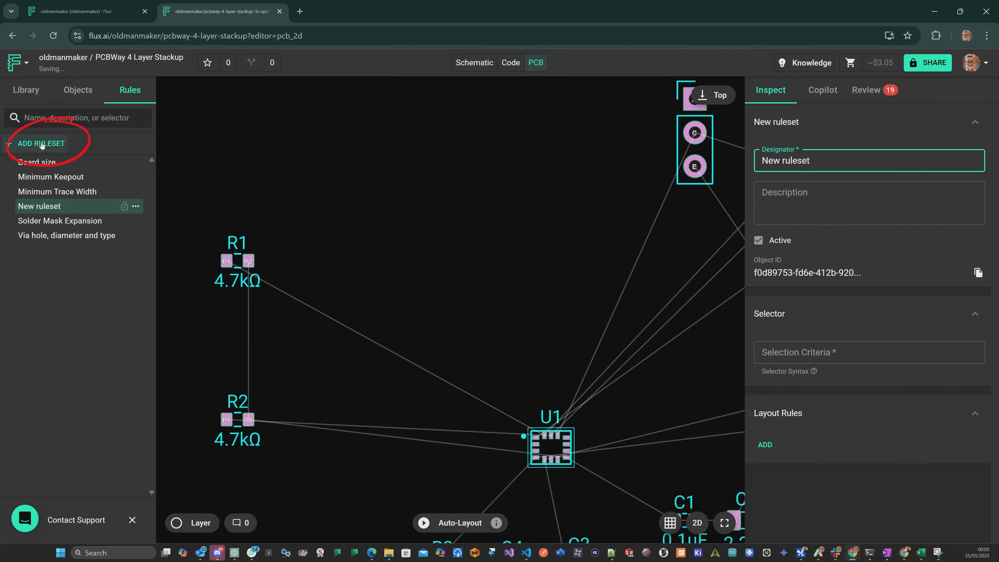
{"action": "type", "text": "Hide Values"}
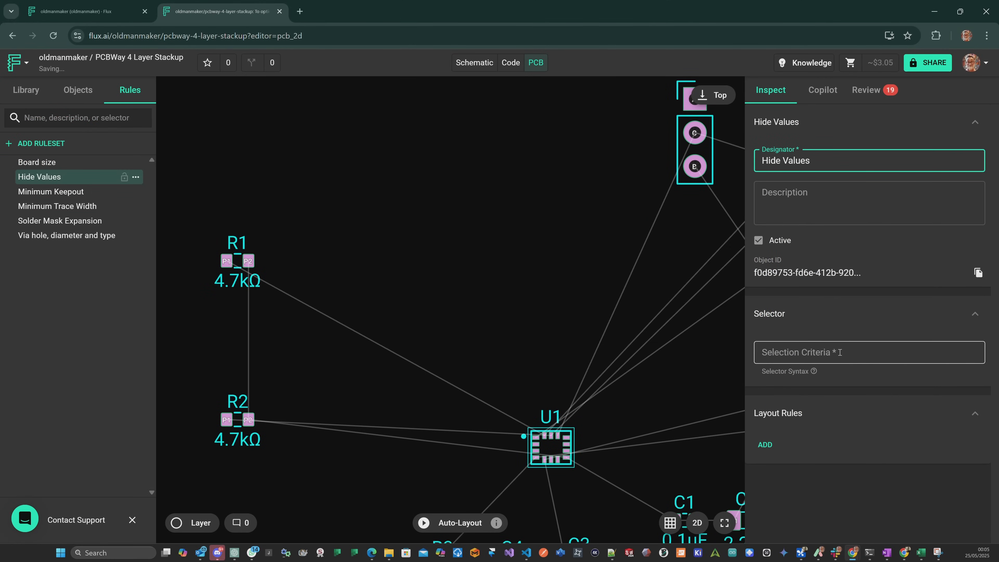
{"action": "left_click", "coordinate": [840, 352]}
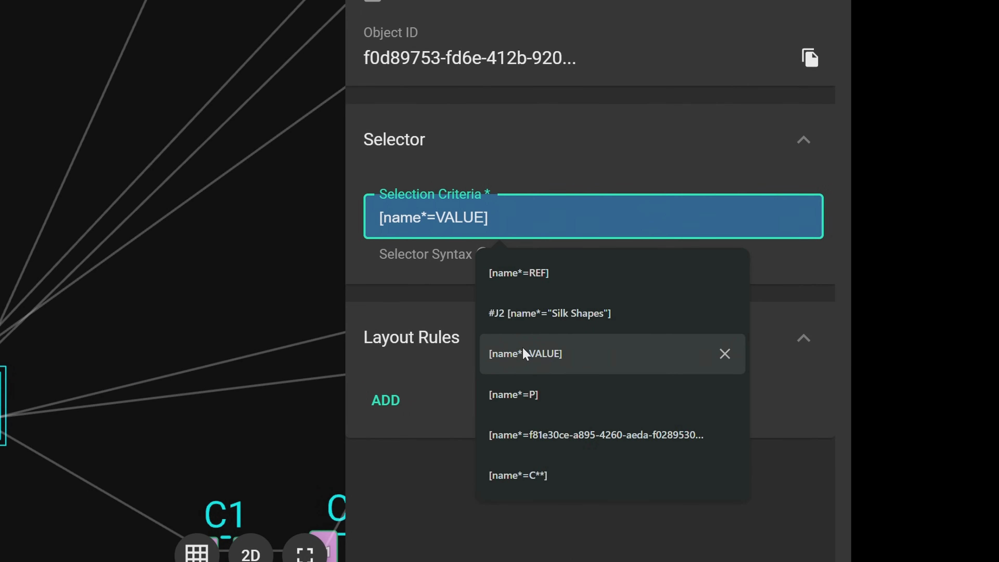
{"action": "left_click", "coordinate": [523, 352]}
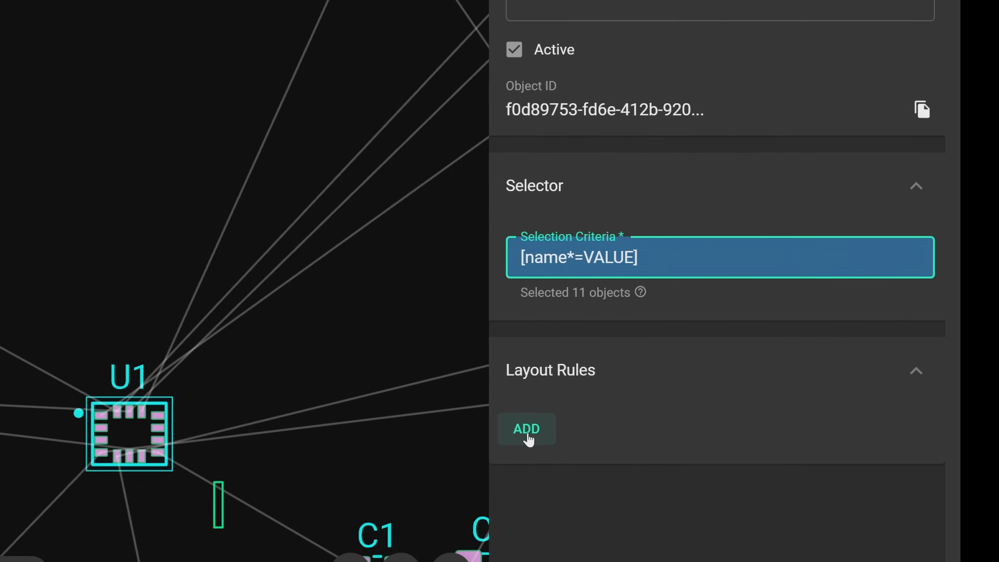
Add an Enabled layout rule to the Hide Values ruleset and set it to false !important.
{"action": "left_click", "coordinate": [710, 466]}
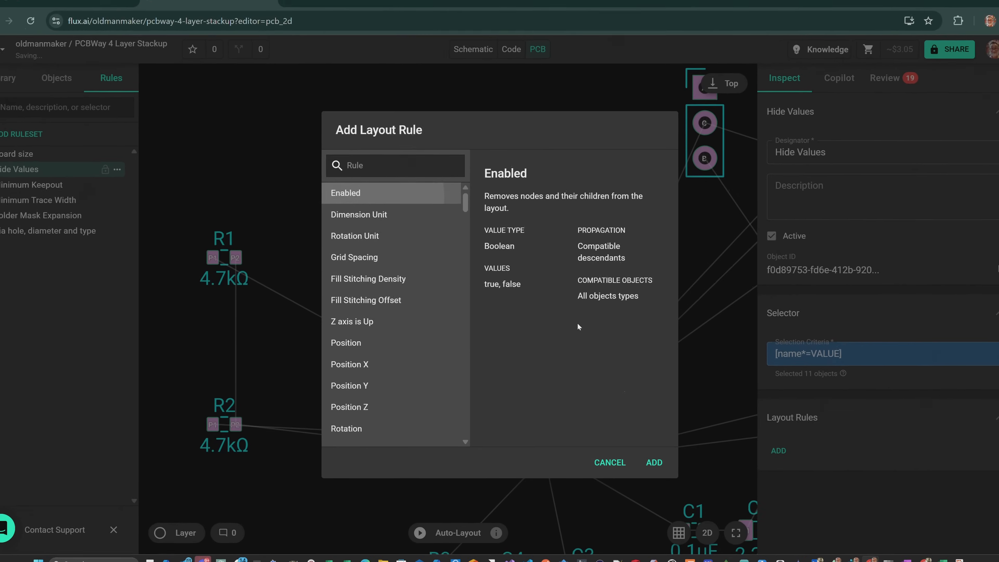
{"action": "left_click", "coordinate": [653, 464]}
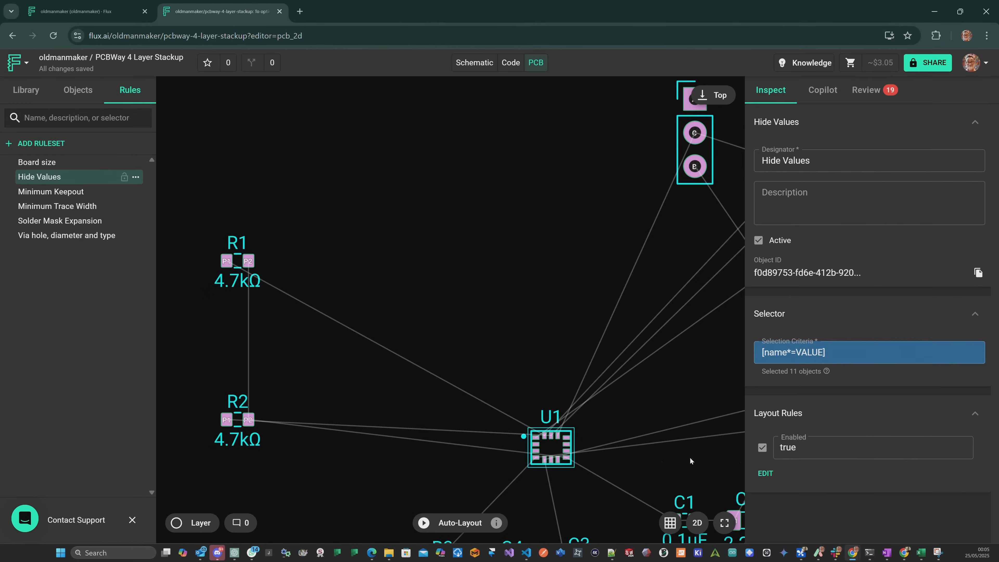
{"action": "left_click", "coordinate": [831, 451]}
{"action": "left_click", "coordinate": [827, 497]}
{"action": "left_click", "coordinate": [839, 449]}
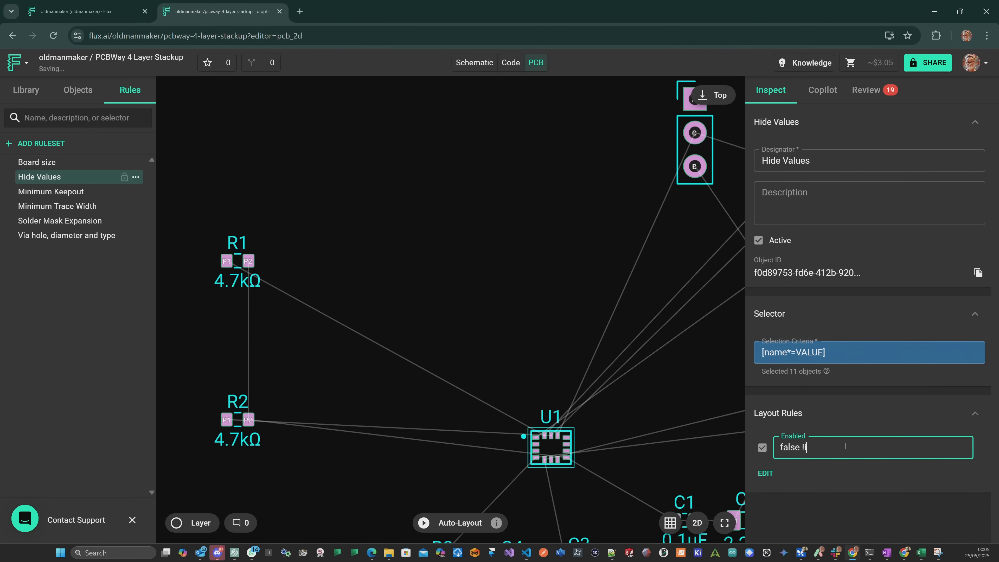
{"action": "type", "text": "!importan"}
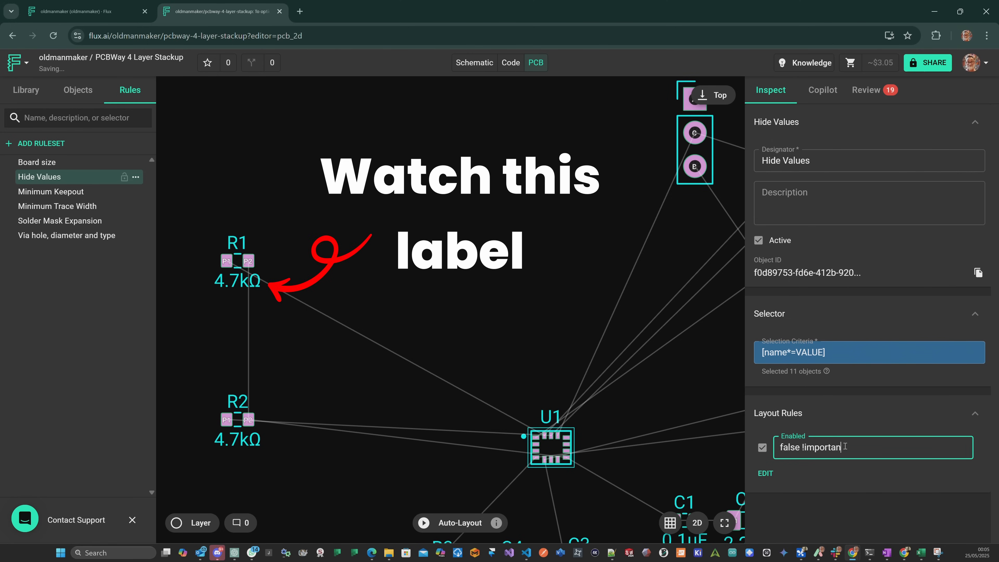
{"action": "type", "text": "t"}
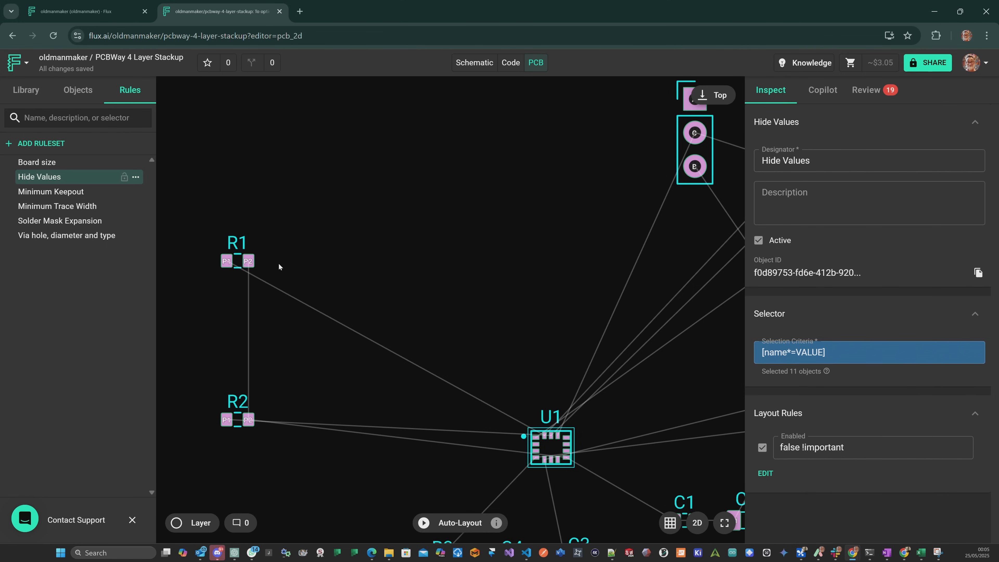
Create a ruleset named Designator Font Size with a Font Size layout rule set to 0.8mm !important.
{"action": "left_click", "coordinate": [40, 143]}
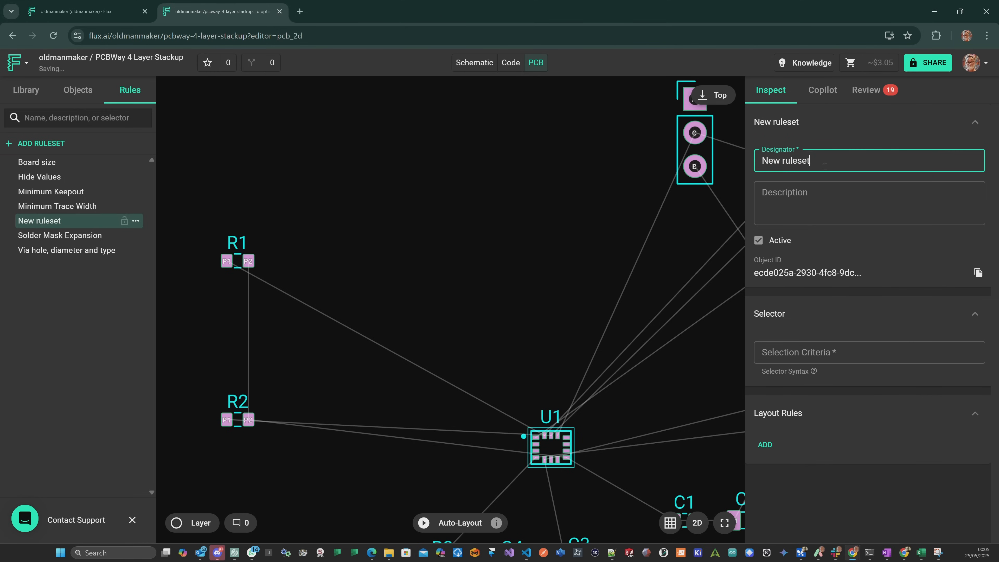
{"action": "type", "text": "Designator Font Size"}
{"action": "left_click", "coordinate": [855, 190]}
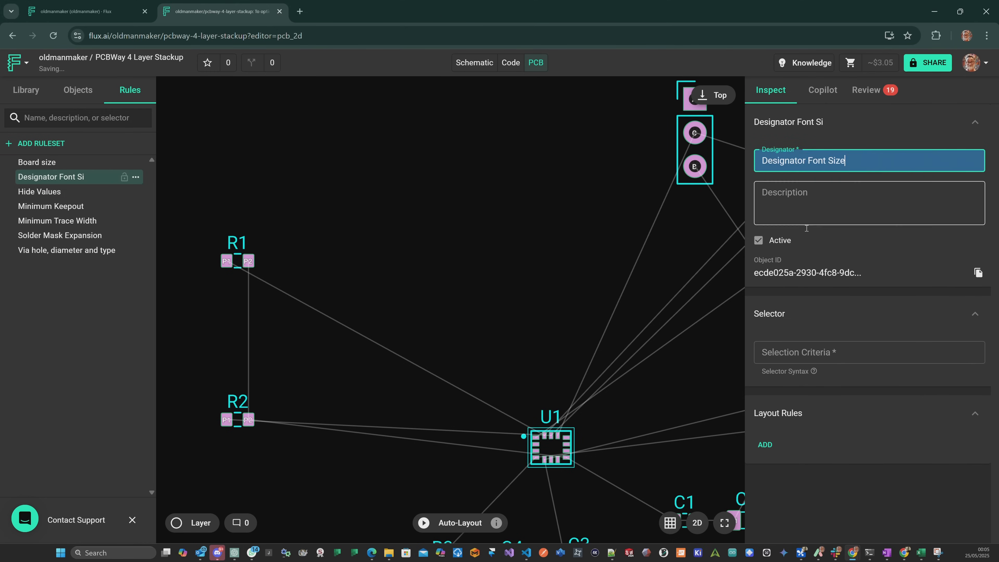
{"action": "left_click", "coordinate": [765, 445]}
{"action": "type", "text": "font"}
{"action": "left_click", "coordinate": [646, 456]}
{"action": "type", "text": "0.8mm !important"}
{"action": "key", "text": "Return"}
Set the Designator Font Size ruleset's selection criteria to [name*=REF] and check the labels across the layout.
{"action": "left_click", "coordinate": [838, 353]}
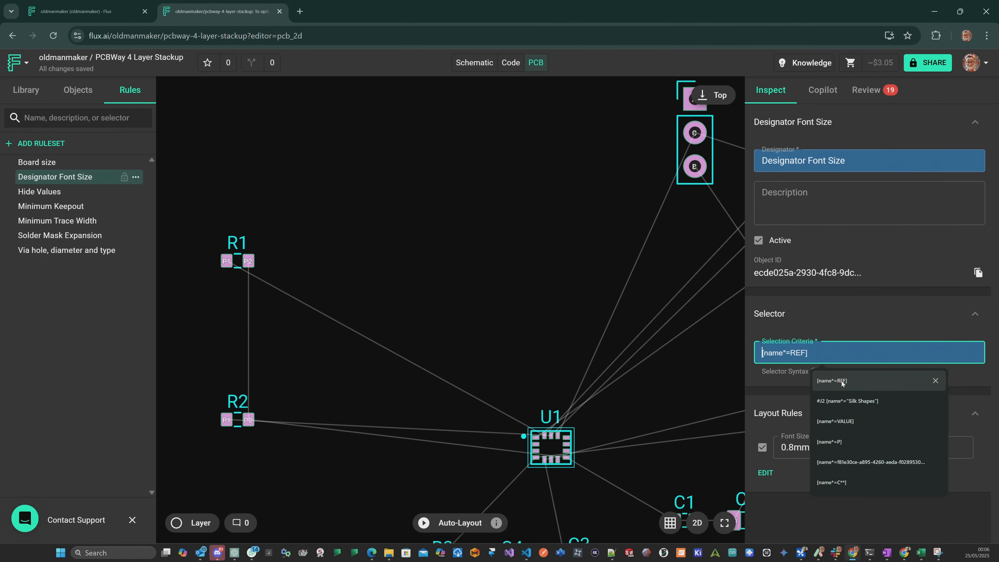
{"action": "left_click", "coordinate": [841, 381]}
{"action": "scroll", "coordinate": [393, 323], "scroll_direction": "down", "scroll_amount": 3}
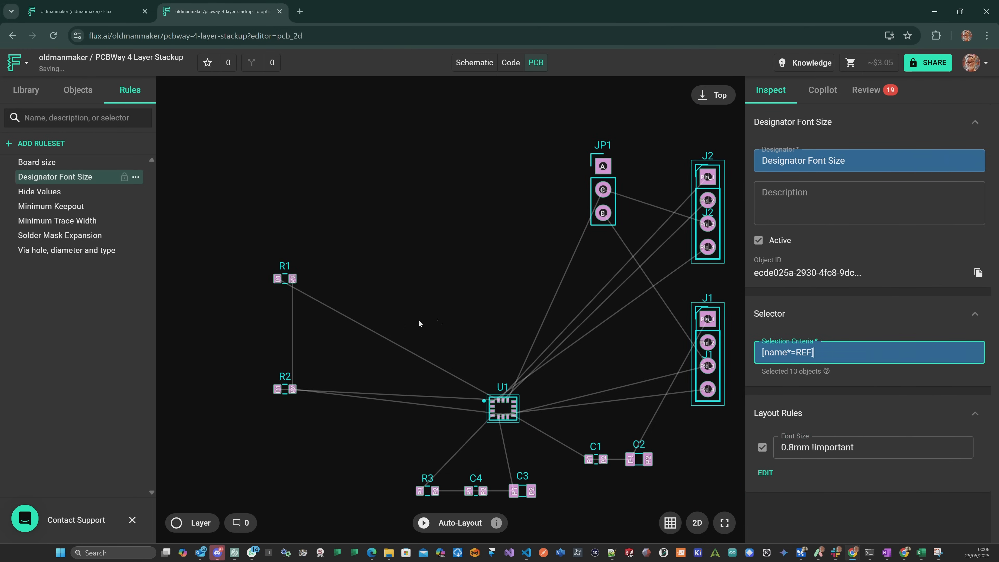
{"action": "left_click", "coordinate": [451, 317]}
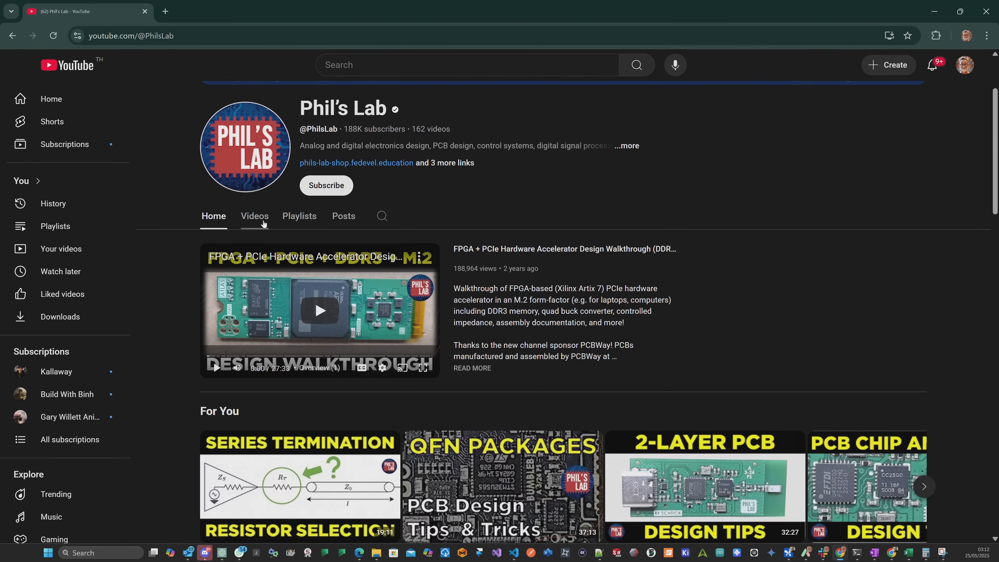
Switch to YouTube and open the list of videos on the Phil's Lab channel.
{"action": "scroll", "coordinate": [263, 223], "scroll_direction": "down", "scroll_amount": 3}
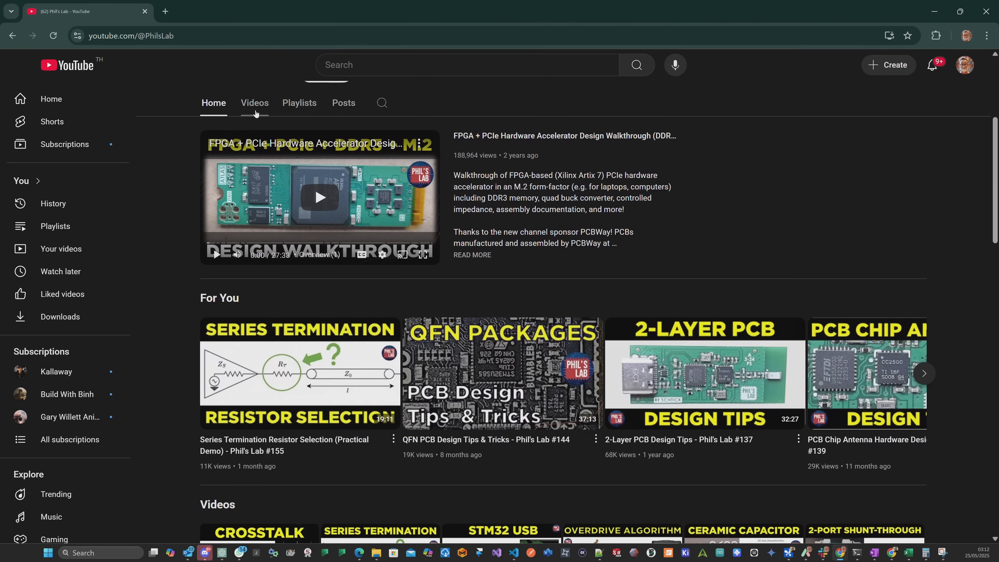
{"action": "left_click", "coordinate": [256, 109]}
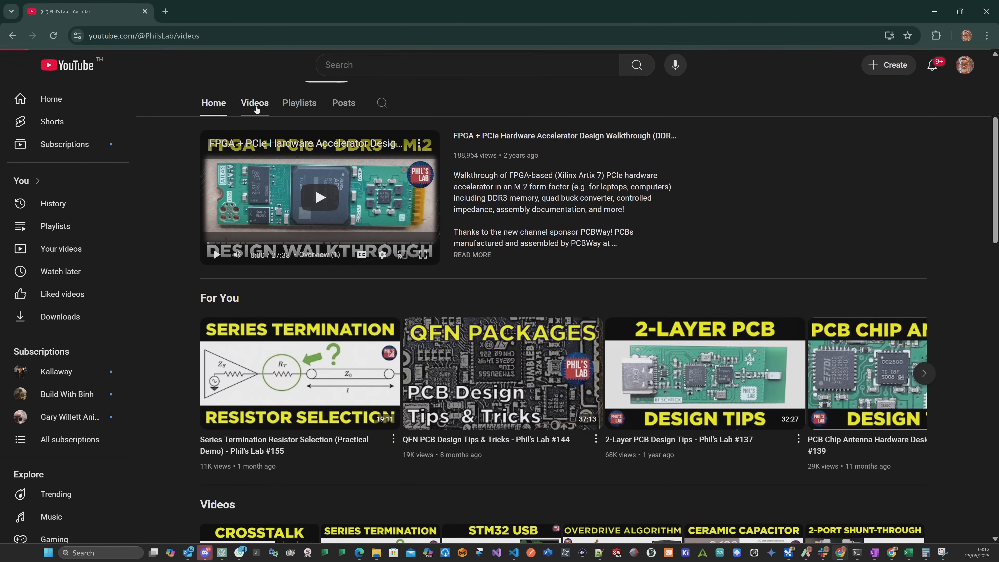
Browse the Phil's Lab channel and view the SQUiXL and TinyWATCH S3 P10 board photos in the Unexpected Maker shop.
{"action": "scroll", "coordinate": [195, 211], "scroll_direction": "down", "scroll_amount": 10}
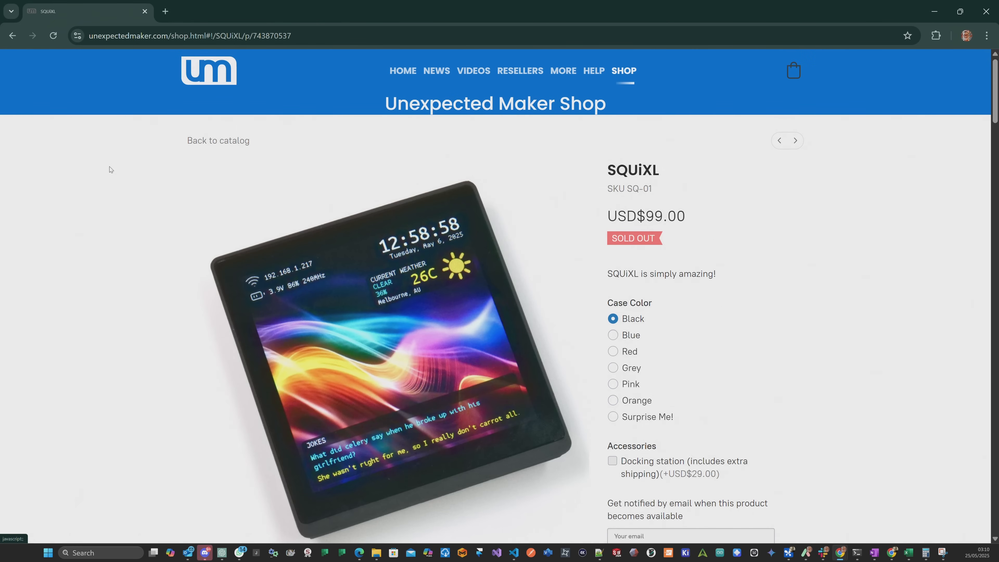
{"action": "scroll", "coordinate": [114, 185], "scroll_direction": "down", "scroll_amount": 6}
{"action": "left_click", "coordinate": [292, 315]}
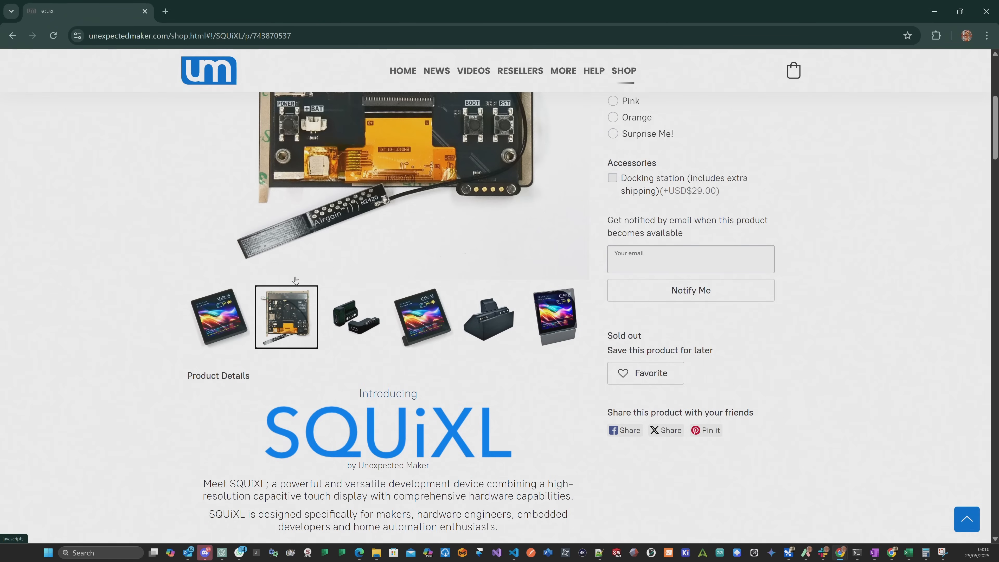
{"action": "scroll", "coordinate": [294, 299], "scroll_direction": "up", "scroll_amount": 5}
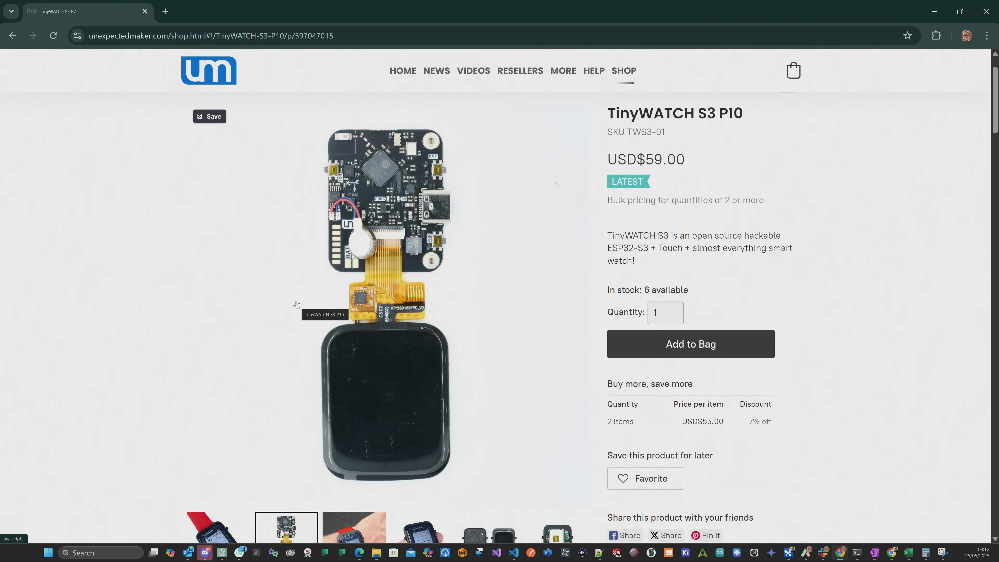
{"action": "scroll", "coordinate": [296, 304], "scroll_direction": "down", "scroll_amount": 3}
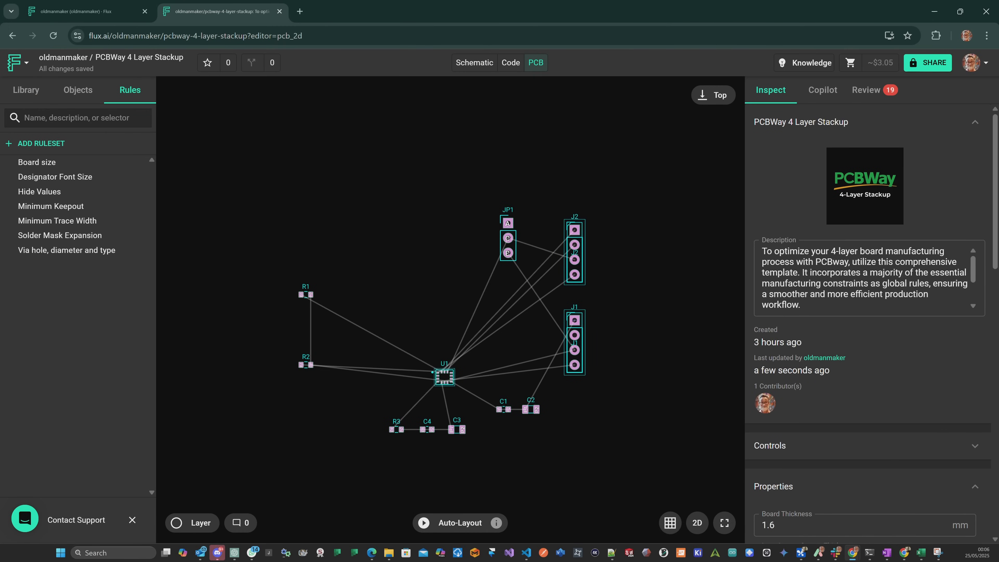
Select the board outline in the Flux PCB layout and set its size to 15mm 15mm.
{"action": "scroll", "coordinate": [456, 221], "scroll_direction": "down", "scroll_amount": 5}
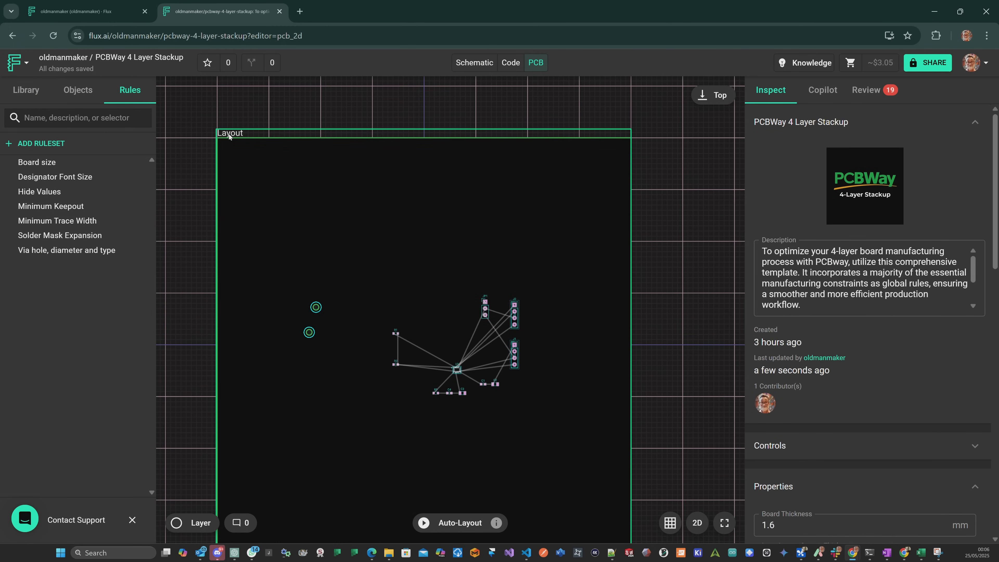
{"action": "left_click", "coordinate": [229, 136]}
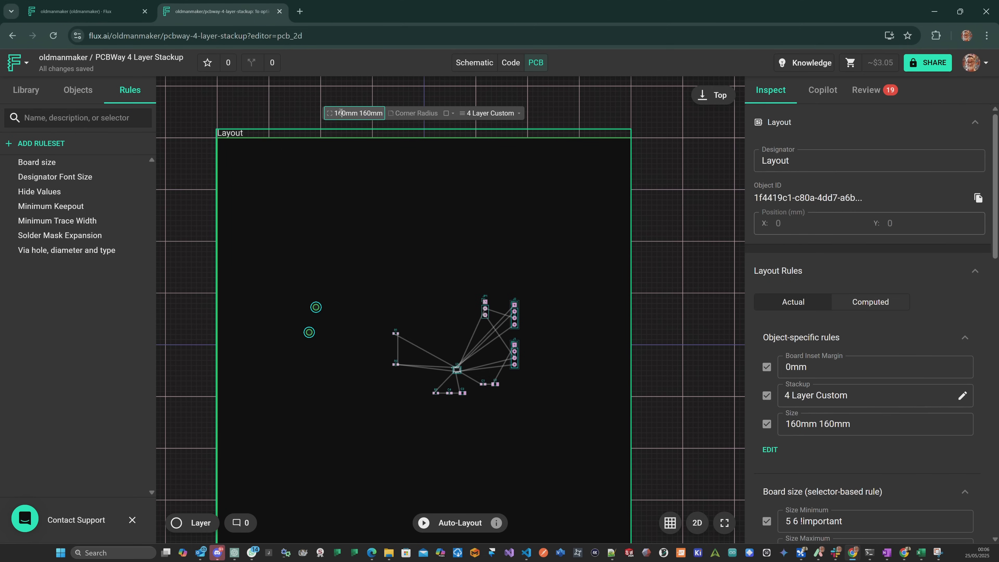
{"action": "key", "text": "Delete"}
{"action": "key", "text": "BackSpace"}
{"action": "type", "text": "5"}
{"action": "key", "text": "Right"}
{"action": "key", "text": "Right"}
{"action": "key", "text": "Right"}
{"action": "key", "text": "Right"}
{"action": "key", "text": "Right"}
{"action": "key", "text": "Right"}
{"action": "key", "text": "BackSpace"}
{"action": "key", "text": "BackSpace"}
{"action": "type", "text": "5"}
{"action": "key", "text": "Tab"}
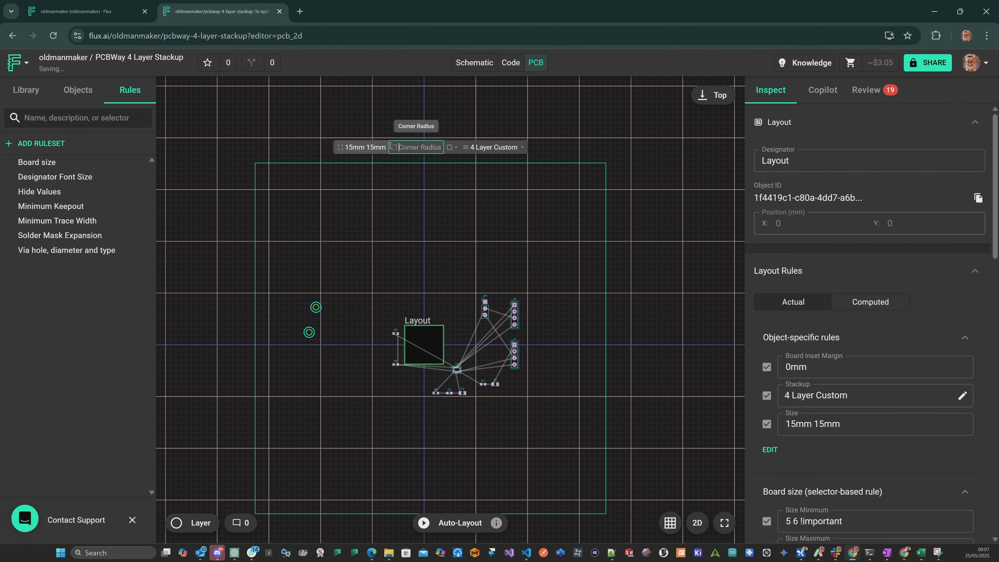
Add Corner Radius Top Left and Corner Radius Bottom Left layout rules to the board outline, each set to 2.5.
{"action": "scroll", "coordinate": [376, 322], "scroll_direction": "up", "scroll_amount": 3}
{"action": "left_click", "coordinate": [770, 449]}
{"action": "left_click", "coordinate": [769, 421]}
{"action": "type", "text": "corner"}
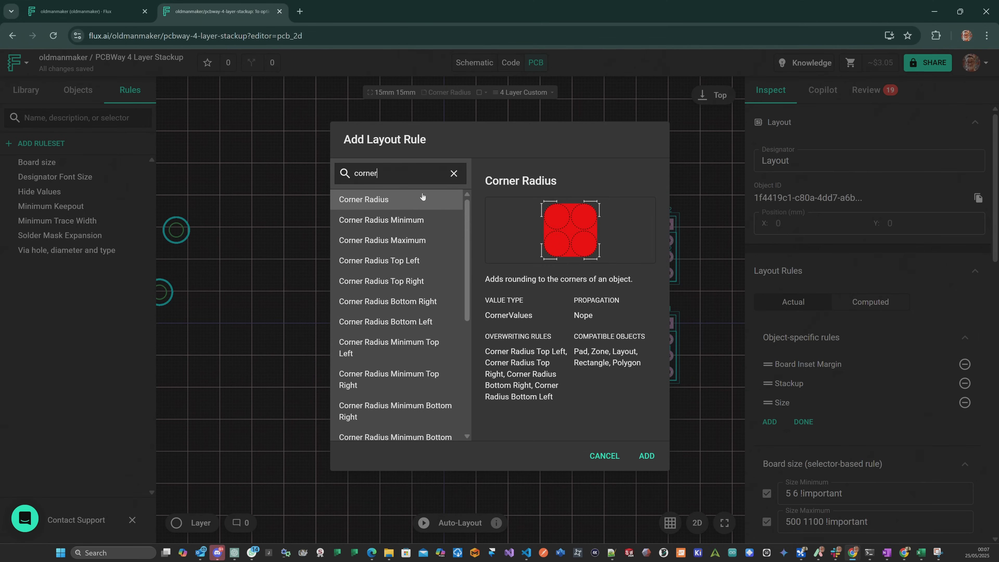
{"action": "left_click", "coordinate": [405, 260]}
{"action": "left_click", "coordinate": [646, 456]}
{"action": "type", "text": "c"}
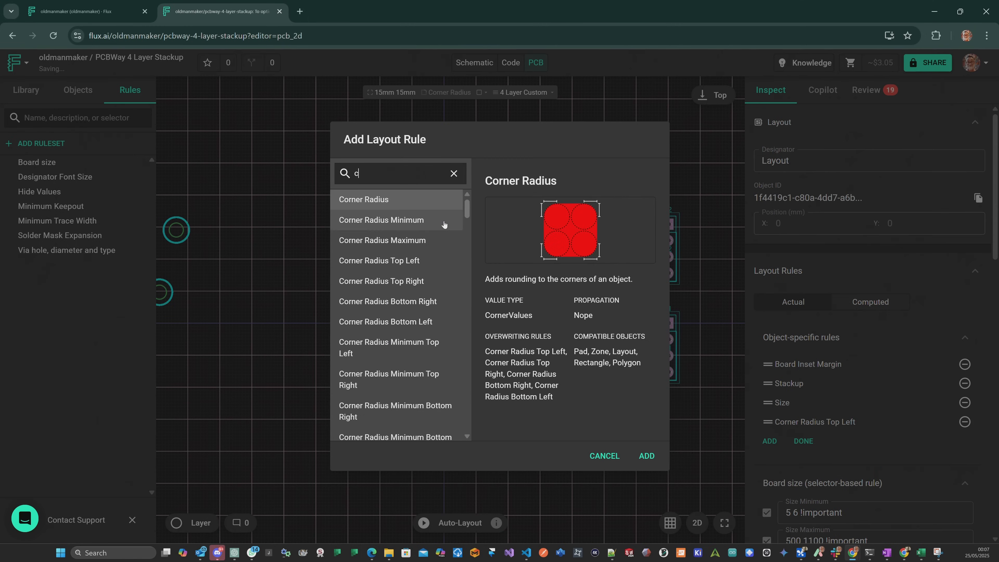
{"action": "double_click", "coordinate": [415, 322]}
{"action": "left_click", "coordinate": [806, 460]}
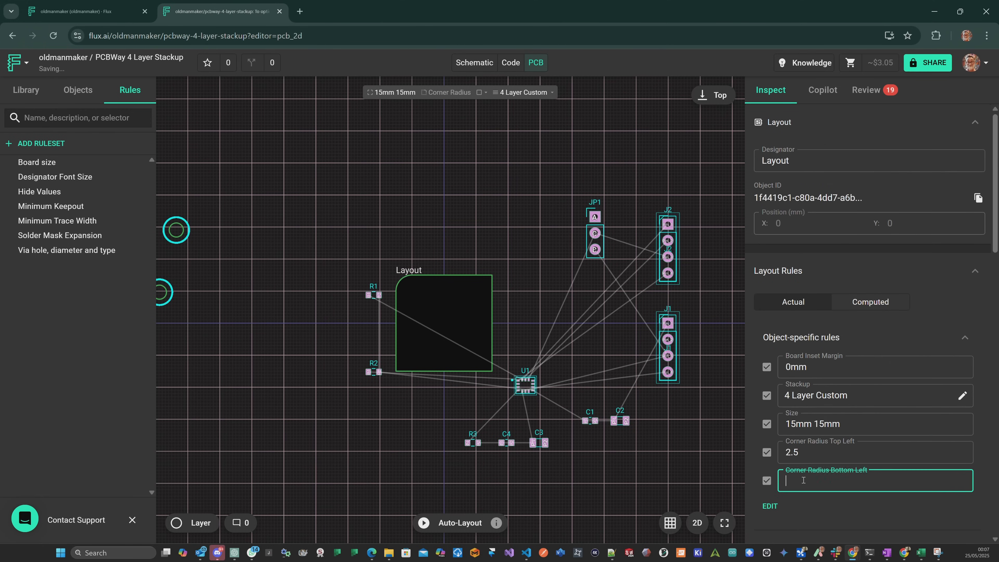
Move the two mounting holes onto the board, one in each rounded corner.
{"action": "left_click_drag", "start_coordinate": [180, 243], "coordinate": [425, 364]}
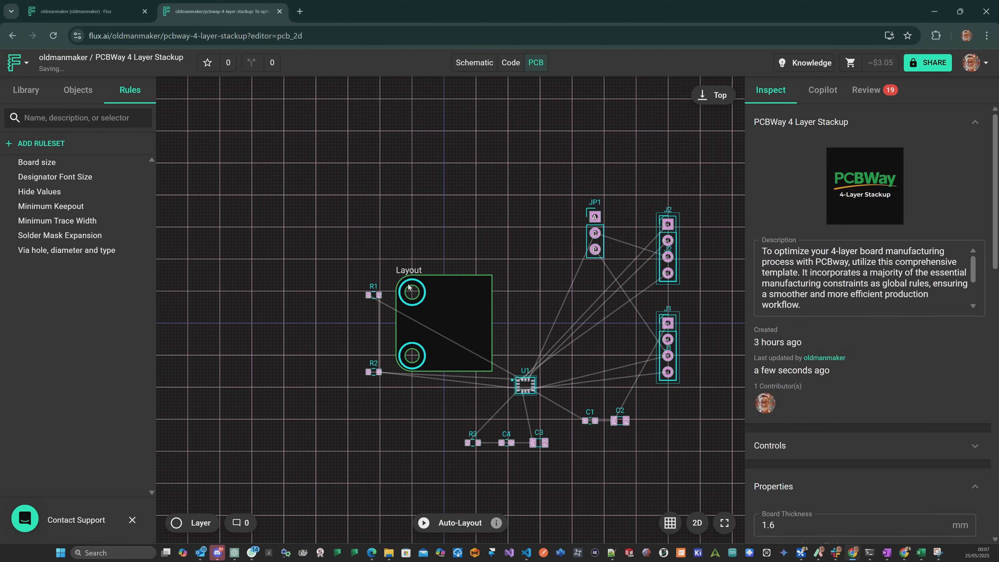
{"action": "scroll", "coordinate": [445, 323], "scroll_direction": "up", "scroll_amount": 10}
{"action": "left_click_drag", "start_coordinate": [357, 236], "coordinate": [352, 224]}
{"action": "scroll", "coordinate": [884, 273], "scroll_direction": "down", "scroll_amount": 10}
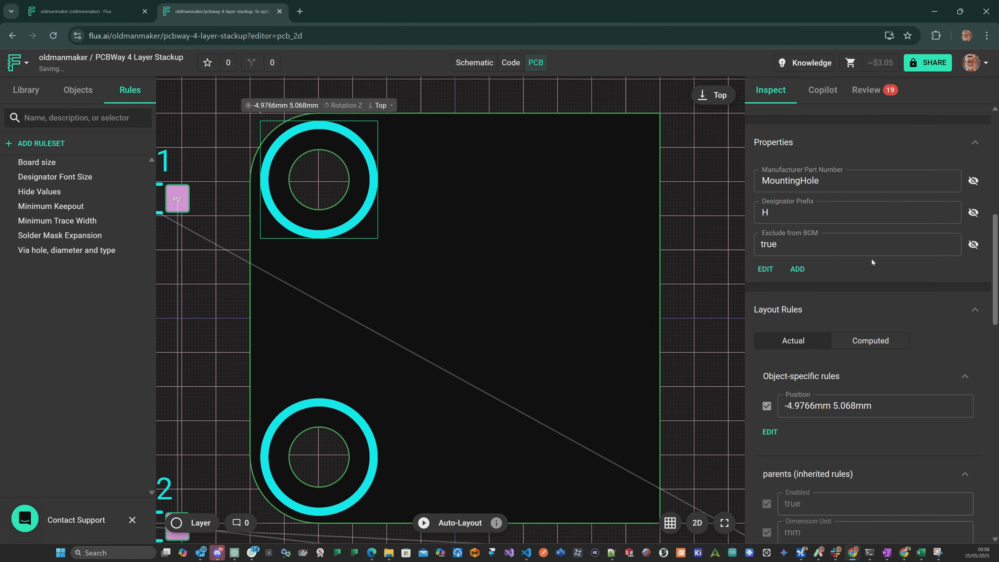
{"action": "mouse_move", "coordinate": [375, 432]}
{"action": "left_mouse_down"}
{"action": "mouse_move", "coordinate": [398, 441]}
{"action": "mouse_move", "coordinate": [369, 443]}
{"action": "mouse_move", "coordinate": [371, 430]}
{"action": "mouse_move", "coordinate": [399, 433]}
{"action": "mouse_move", "coordinate": [370, 430]}
{"action": "left_mouse_up"}
Set the lower mounting hole's position to -5mm -5mm.
{"action": "scroll", "coordinate": [372, 434], "scroll_direction": "down", "scroll_amount": 3}
{"action": "key", "text": "Left"}
{"action": "key", "text": "Right"}
{"action": "key", "text": "shift+Right"}
{"action": "key", "text": "shift+Right"}
{"action": "key", "text": "shift+Right"}
{"action": "key", "text": "shift+Right"}
{"action": "key", "text": "shift+Right"}
{"action": "key", "text": "shift+Right"}
{"action": "type", "text": "5"}
{"action": "key", "text": "Right"}
{"action": "key", "text": "Right"}
{"action": "key", "text": "Right"}
{"action": "key", "text": "Right"}
{"action": "key", "text": "Delete"}
{"action": "key", "text": "Delete"}
{"action": "key", "text": "Delete"}
{"action": "key", "text": "Delete"}
{"action": "key", "text": "Delete"}
{"action": "key", "text": "Delete"}
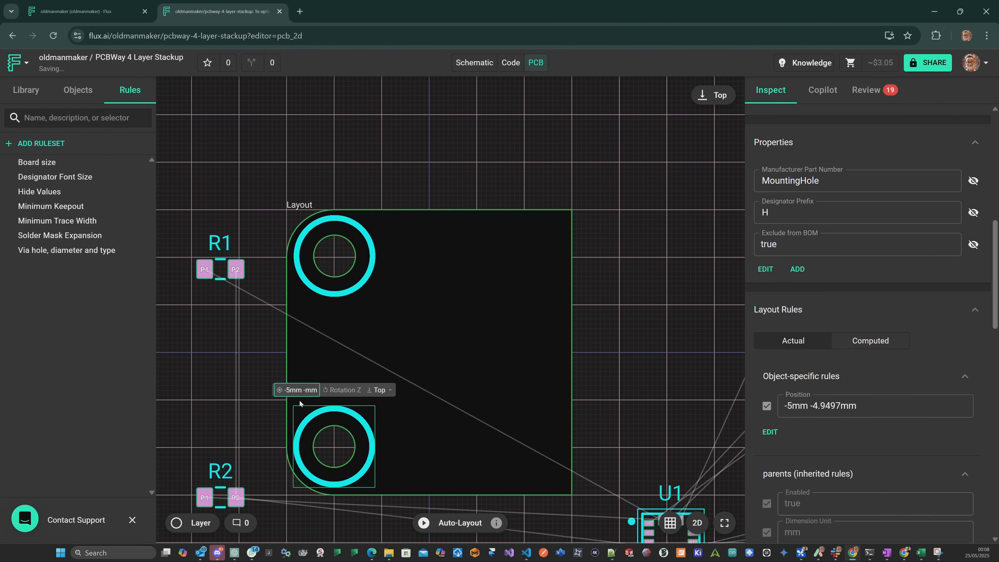
{"action": "type", "text": "5"}
Set the upper mounting hole's position to -5mm 5mm.
{"action": "left_click", "coordinate": [314, 225]}
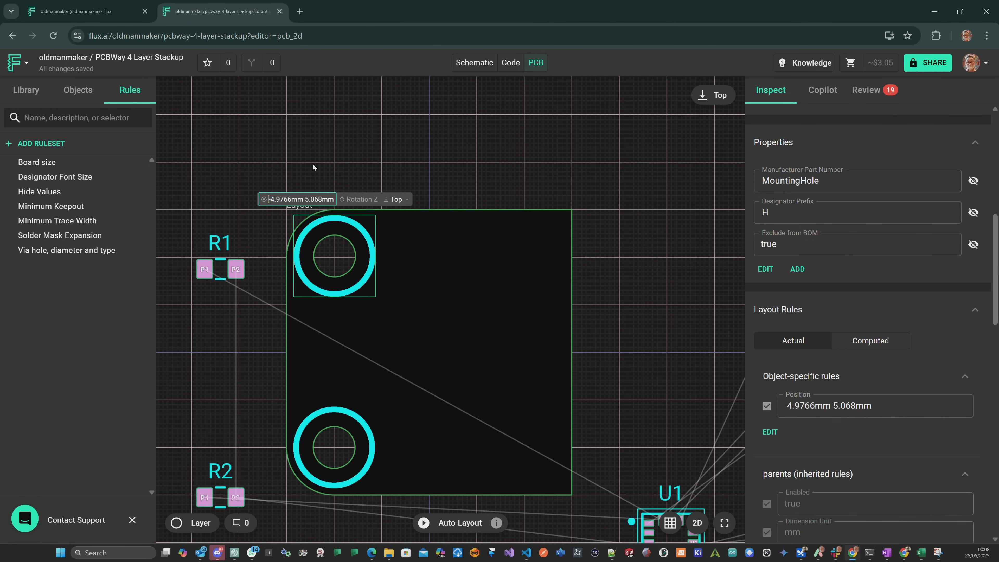
{"action": "key", "text": "Delete"}
{"action": "key", "text": "Delete"}
{"action": "key", "text": "Delete"}
{"action": "key", "text": "Delete"}
{"action": "key", "text": "Delete"}
{"action": "key", "text": "Delete"}
{"action": "type", "text": "5"}
{"action": "key", "text": "Right"}
{"action": "key", "text": "Right"}
{"action": "key", "text": "Right"}
{"action": "key", "text": "Right"}
{"action": "key", "text": "Delete"}
{"action": "key", "text": "Delete"}
{"action": "key", "text": "Delete"}
{"action": "key", "text": "Delete"}
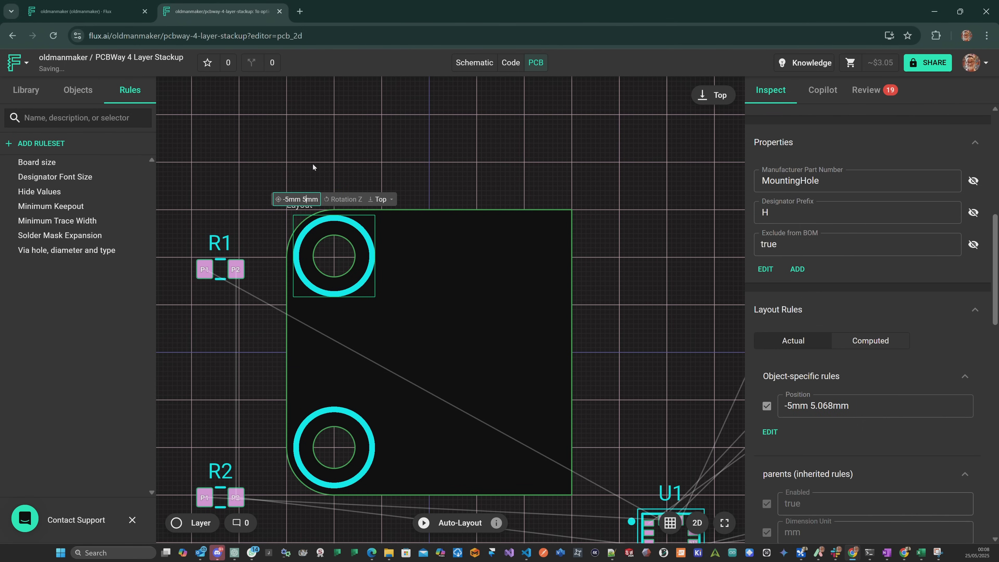
{"action": "left_click", "coordinate": [313, 165]}
Lock both mounting holes in place.
{"action": "right_click", "coordinate": [367, 246]}
{"action": "left_click", "coordinate": [405, 473]}
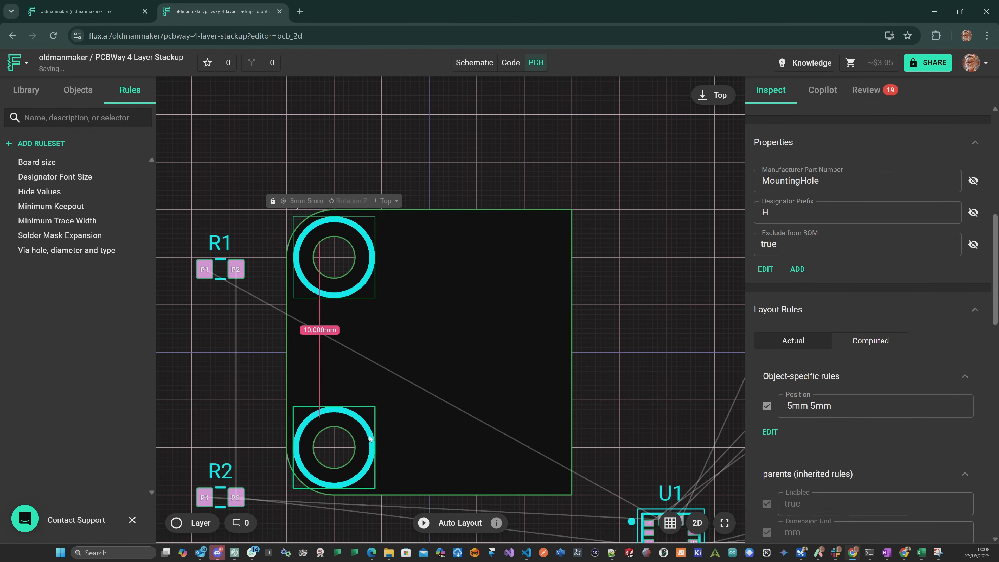
{"action": "right_click", "coordinate": [368, 441]}
{"action": "left_click", "coordinate": [401, 475]}
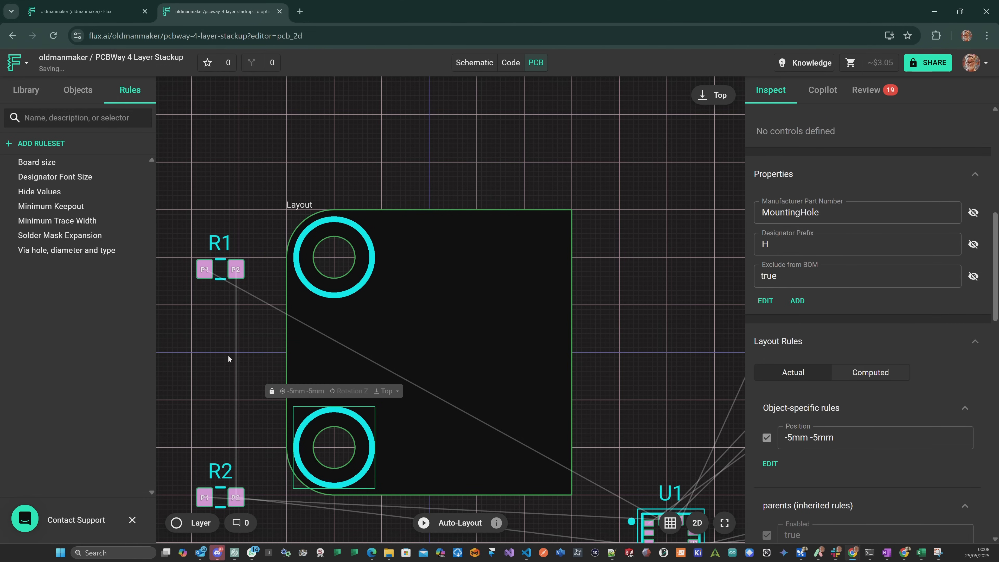
Move sensor U1 to the centre of the board at 0mm 0mm and lock it.
{"action": "scroll", "coordinate": [232, 356], "scroll_direction": "down", "scroll_amount": 2}
{"action": "scroll", "coordinate": [185, 361], "scroll_direction": "up", "scroll_amount": 1}
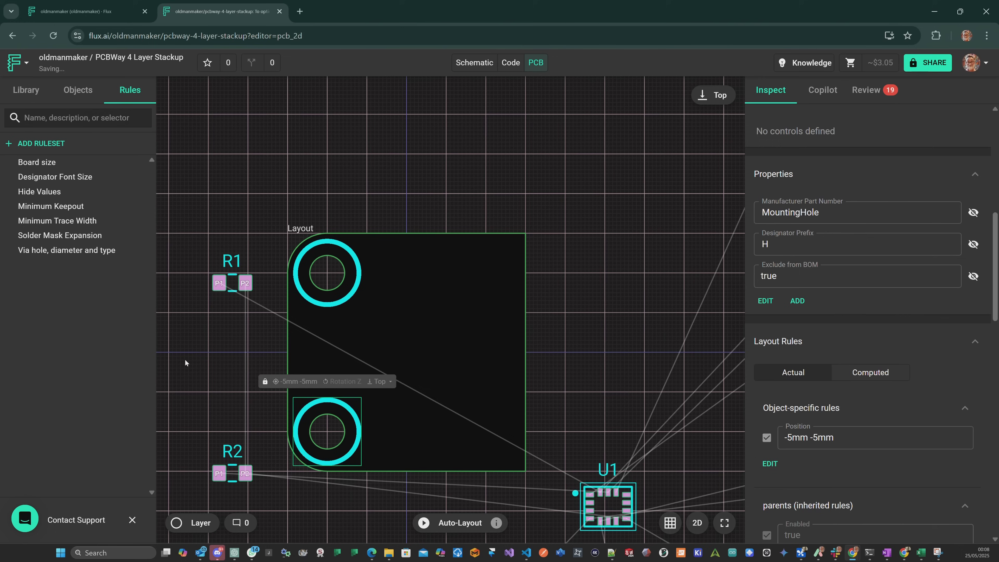
{"action": "left_click_drag", "start_coordinate": [626, 497], "coordinate": [427, 340]}
{"action": "scroll", "coordinate": [426, 340], "scroll_direction": "down", "scroll_amount": 3}
{"action": "scroll", "coordinate": [566, 379], "scroll_direction": "down", "scroll_amount": 3}
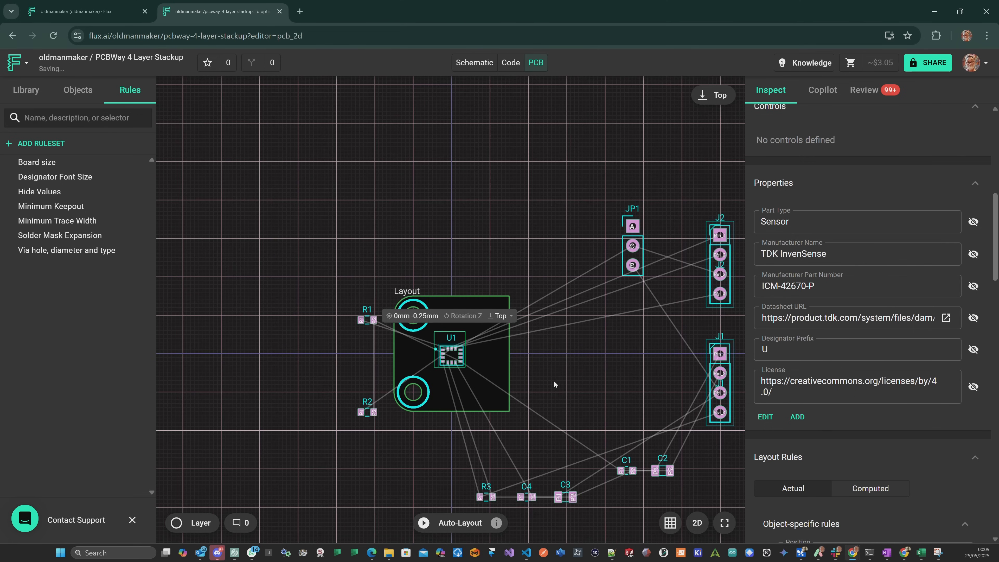
{"action": "mouse_move", "coordinate": [427, 301]}
{"action": "left_mouse_down"}
{"action": "mouse_move", "coordinate": [429, 282]}
{"action": "mouse_move", "coordinate": [426, 312]}
{"action": "mouse_move", "coordinate": [425, 286]}
{"action": "mouse_move", "coordinate": [429, 300]}
{"action": "left_mouse_up"}
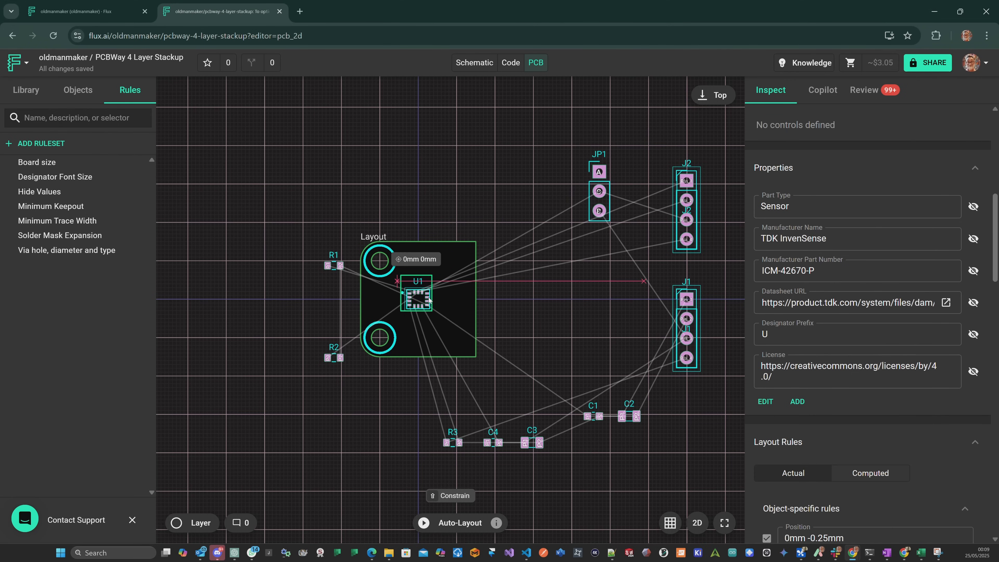
{"action": "scroll", "coordinate": [429, 300], "scroll_direction": "up", "scroll_amount": 5}
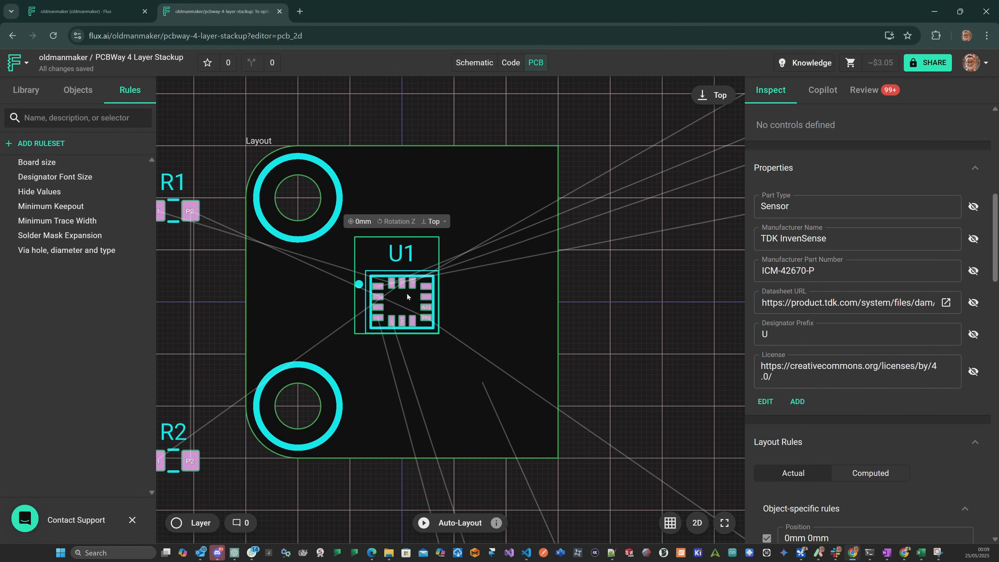
{"action": "left_click_drag", "start_coordinate": [431, 297], "coordinate": [431, 298]}
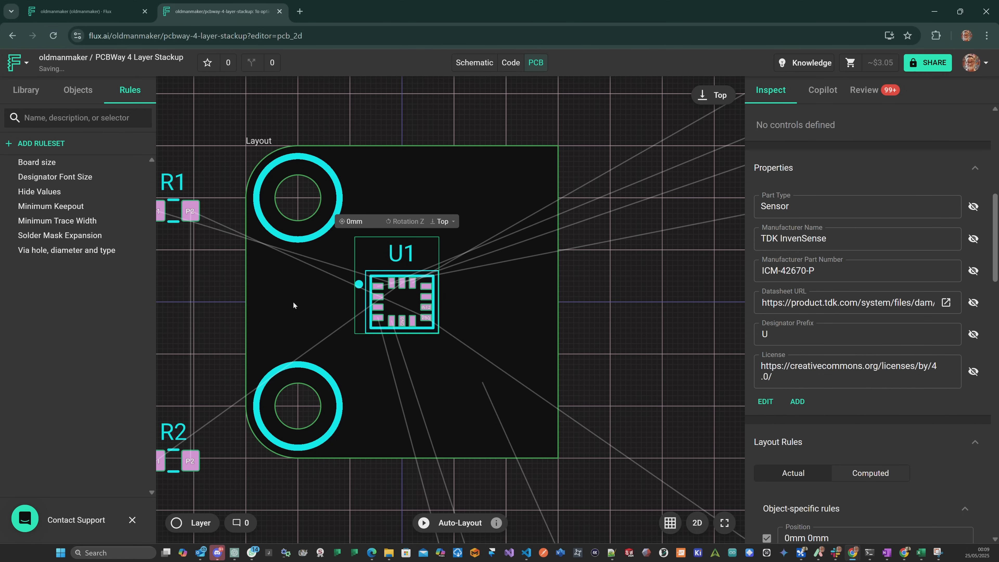
{"action": "right_click", "coordinate": [431, 311]}
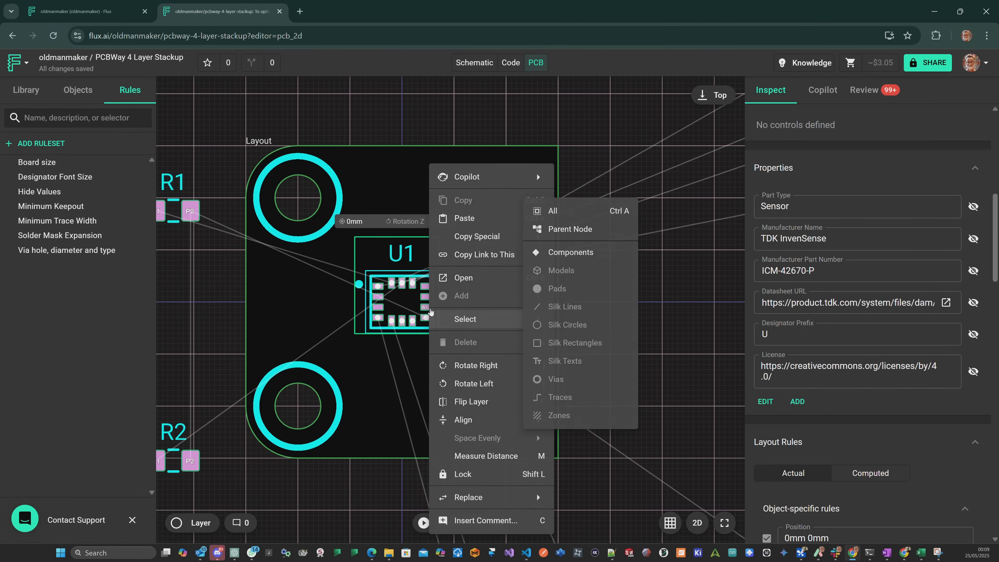
{"action": "left_click", "coordinate": [500, 474]}
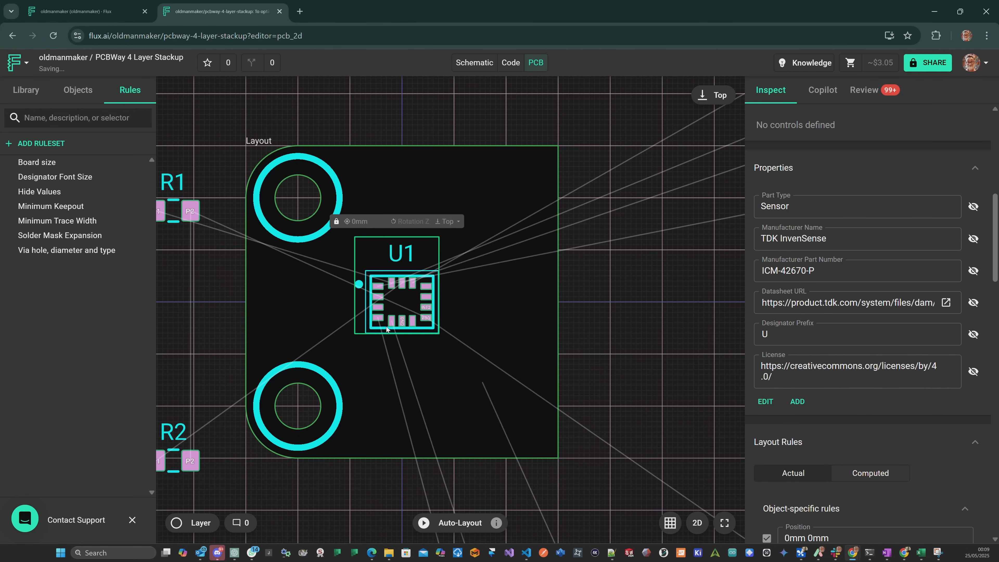
Rotate connectors J2 and J1 horizontal and place them along the board's upper and lower edges, with J1 at 5.58mm -5mm and 270deg.
{"action": "scroll", "coordinate": [408, 276], "scroll_direction": "up", "scroll_amount": 3}
{"action": "scroll", "coordinate": [407, 262], "scroll_direction": "down", "scroll_amount": 6}
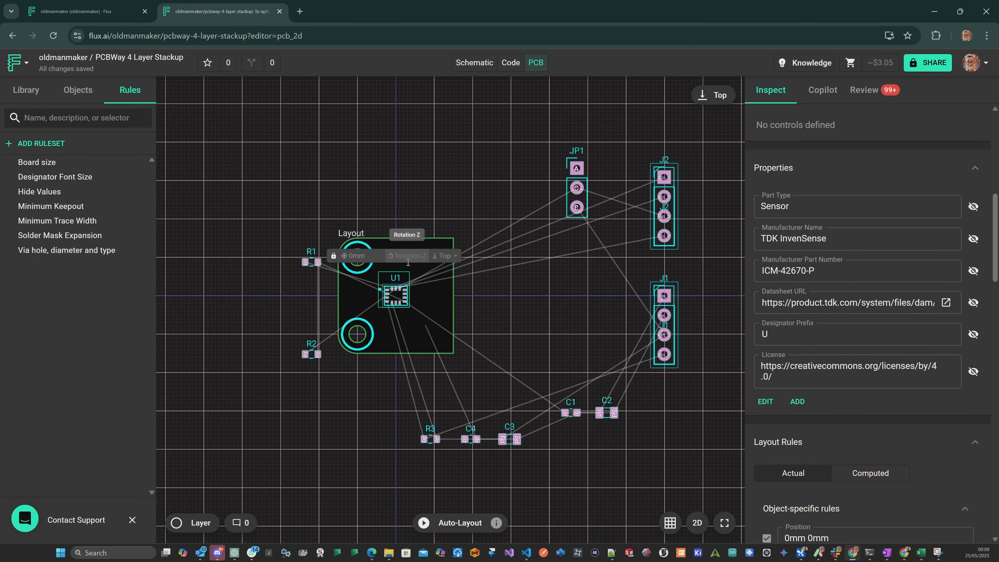
{"action": "left_click_drag", "start_coordinate": [663, 188], "coordinate": [468, 148]}
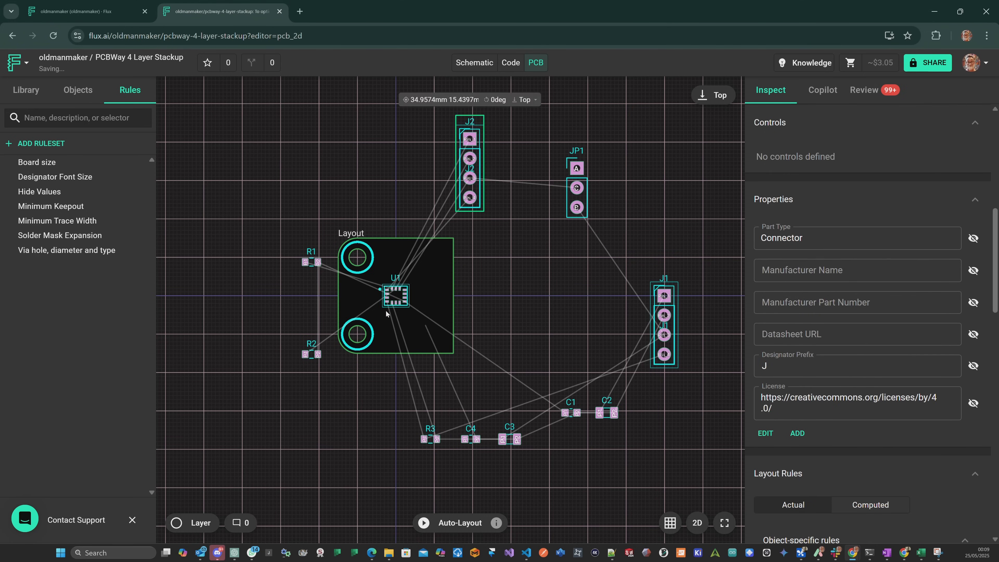
{"action": "scroll", "coordinate": [393, 309], "scroll_direction": "up", "scroll_amount": 6}
{"action": "scroll", "coordinate": [446, 306], "scroll_direction": "down", "scroll_amount": 2}
{"action": "scroll", "coordinate": [446, 306], "scroll_direction": "down", "scroll_amount": 2}
{"action": "left_click_drag", "start_coordinate": [602, 211], "coordinate": [596, 364]}
{"action": "scroll", "coordinate": [595, 364], "scroll_direction": "down", "scroll_amount": 1}
{"action": "left_click", "coordinate": [592, 178]}
{"action": "key", "text": "r"}
{"action": "left_click_drag", "start_coordinate": [545, 186], "coordinate": [444, 342]}
{"action": "scroll", "coordinate": [658, 415], "scroll_direction": "down", "scroll_amount": 3}
{"action": "left_click_drag", "start_coordinate": [658, 415], "coordinate": [516, 249]}
{"action": "left_click_drag", "start_coordinate": [693, 248], "coordinate": [449, 296]}
{"action": "key", "text": "r"}
{"action": "scroll", "coordinate": [392, 317], "scroll_direction": "up", "scroll_amount": 5}
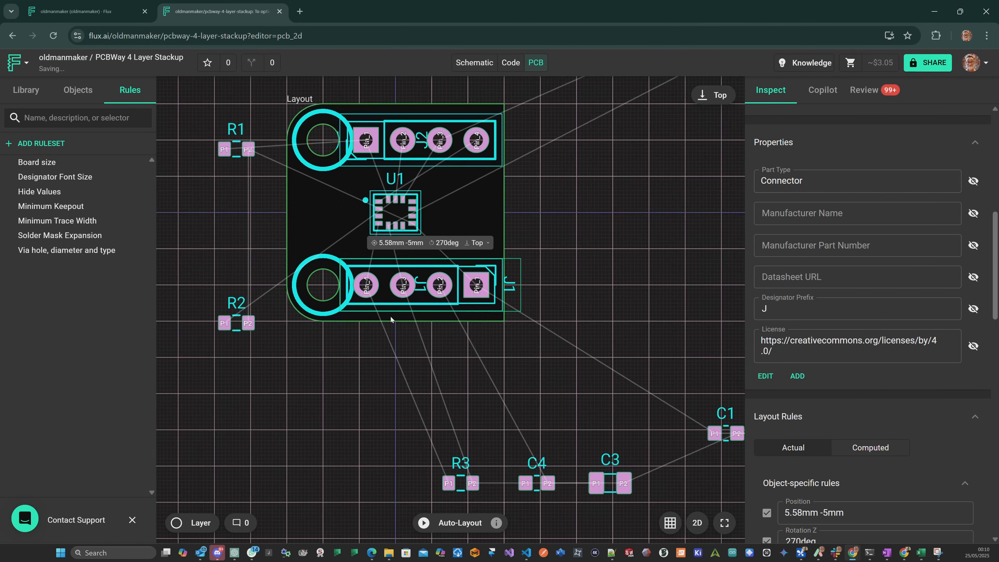
Place jumper JP1 along the board's right edge at 5.58mm 2.54mm and lock JP1 and J1.
{"action": "left_click_drag", "start_coordinate": [393, 319], "coordinate": [462, 350]}
{"action": "left_click", "coordinate": [524, 328]}
{"action": "scroll", "coordinate": [537, 330], "scroll_direction": "down", "scroll_amount": 4}
{"action": "scroll", "coordinate": [519, 401], "scroll_direction": "up", "scroll_amount": 3}
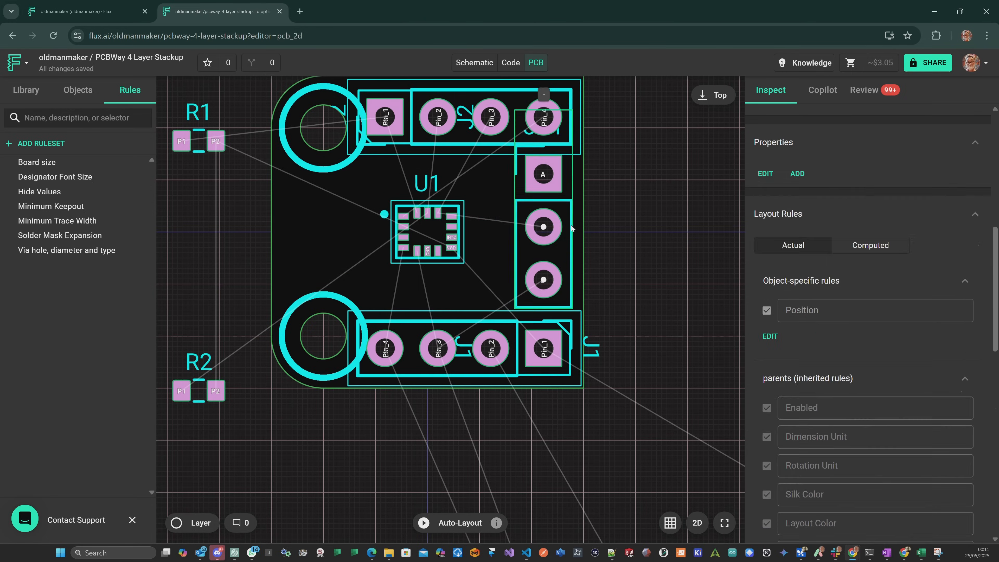
{"action": "left_click_drag", "start_coordinate": [567, 251], "coordinate": [575, 223]}
{"action": "right_click", "coordinate": [572, 232]}
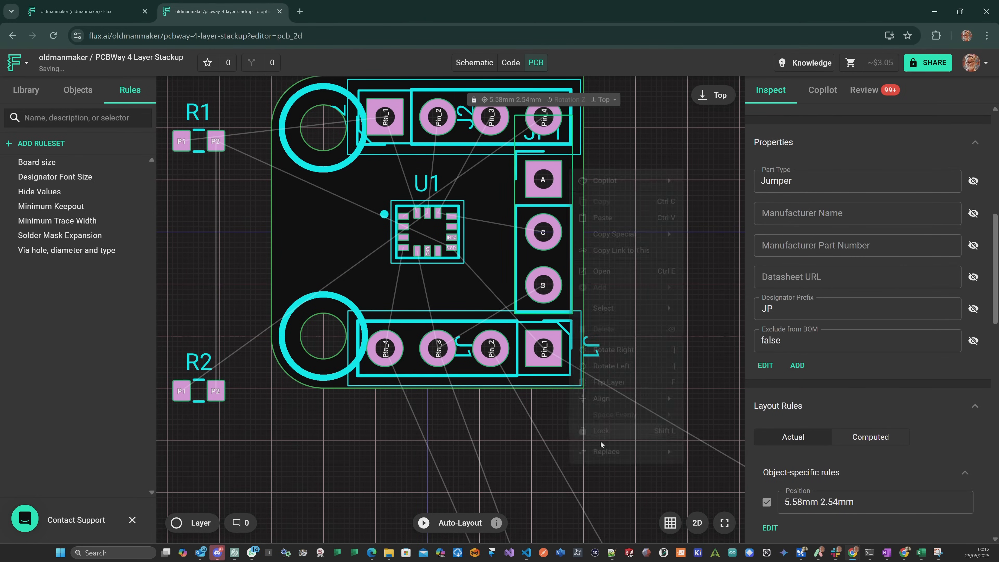
{"action": "left_click", "coordinate": [627, 475]}
{"action": "right_click", "coordinate": [516, 362]}
{"action": "left_click", "coordinate": [555, 475]}
Rotate J1's designator label to read horizontally and move it between Pin_4 and Pin_3 of the connector.
{"action": "left_click", "coordinate": [596, 347]}
{"action": "key", "text": "r"}
{"action": "key", "text": "r"}
{"action": "left_click_drag", "start_coordinate": [593, 349], "coordinate": [412, 339]}
{"action": "scroll", "coordinate": [600, 147], "scroll_direction": "down", "scroll_amount": 3}
{"action": "left_click", "coordinate": [634, 260]}
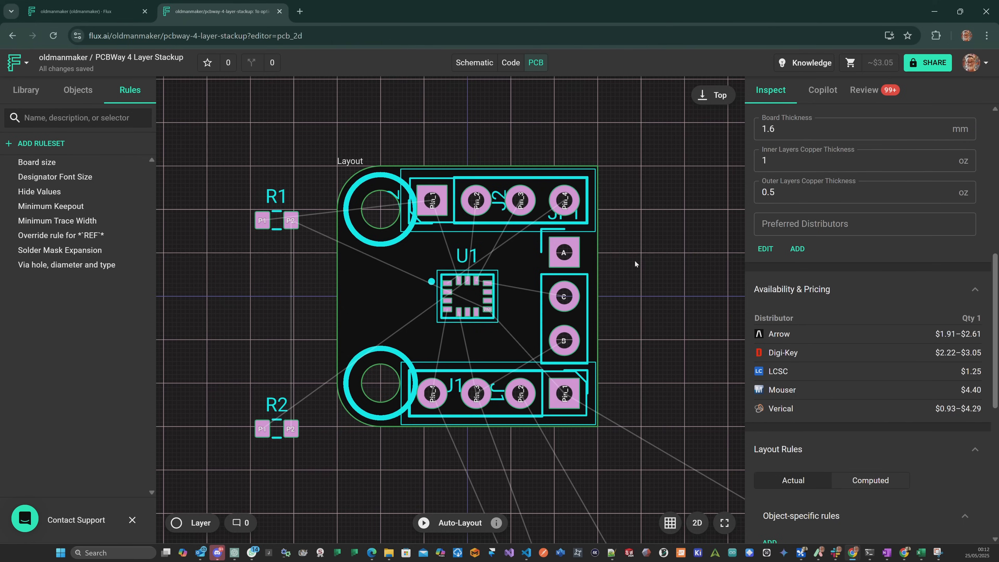
Select VDDIO capacitors C3 and C4 in the schematic and move them together to just below J1 in the PCB layout.
{"action": "scroll", "coordinate": [632, 256], "scroll_direction": "up", "scroll_amount": 1}
{"action": "left_click", "coordinate": [474, 62]}
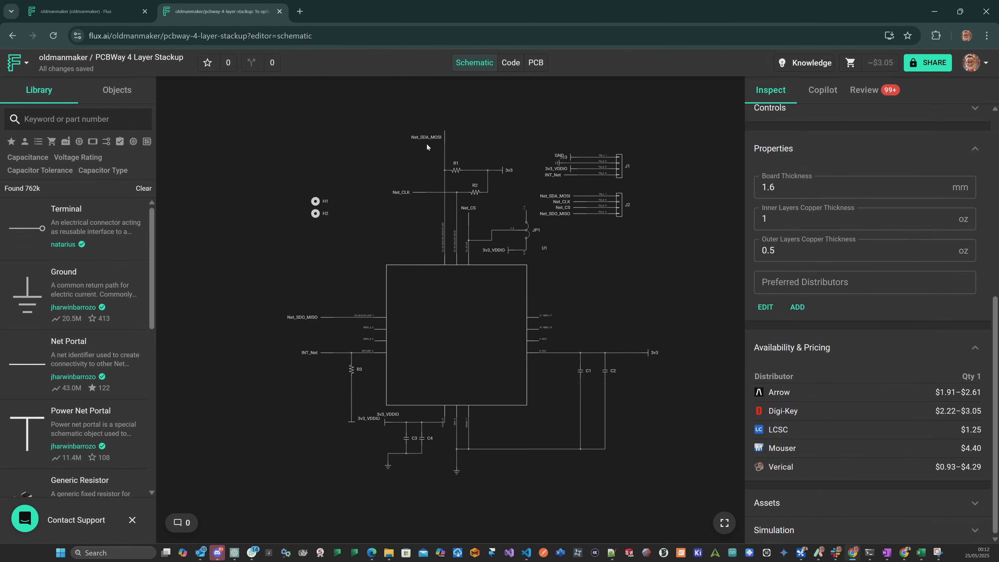
{"action": "middle_click_drag", "start_coordinate": [283, 270], "coordinate": [359, 167]}
{"action": "middle_click_drag", "start_coordinate": [323, 419], "coordinate": [293, 293]}
{"action": "scroll", "coordinate": [425, 391], "scroll_direction": "up", "scroll_amount": 5}
{"action": "left_click_drag", "start_coordinate": [252, 353], "coordinate": [394, 382]}
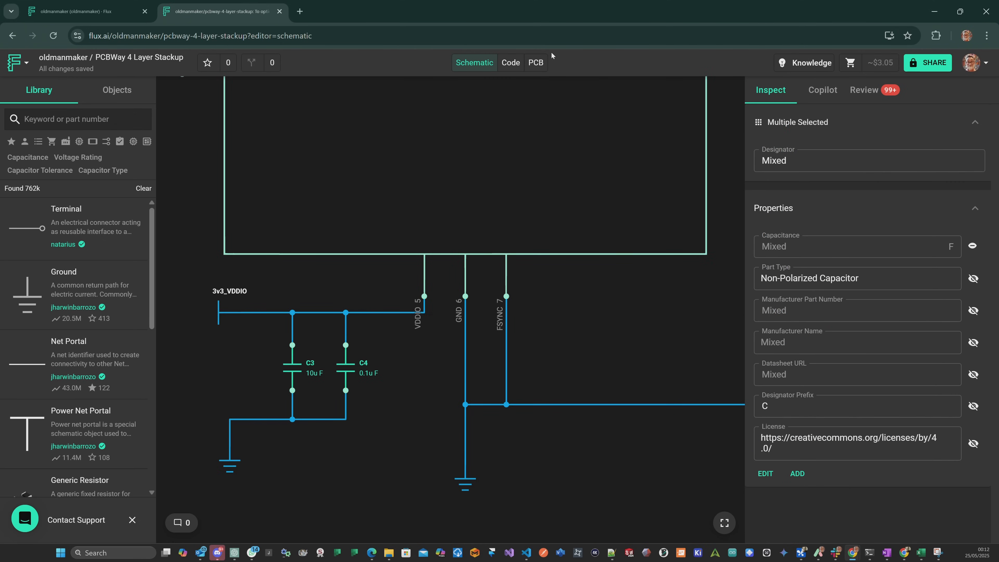
{"action": "left_click", "coordinate": [536, 63]}
{"action": "scroll", "coordinate": [659, 246], "scroll_direction": "down", "scroll_amount": 3}
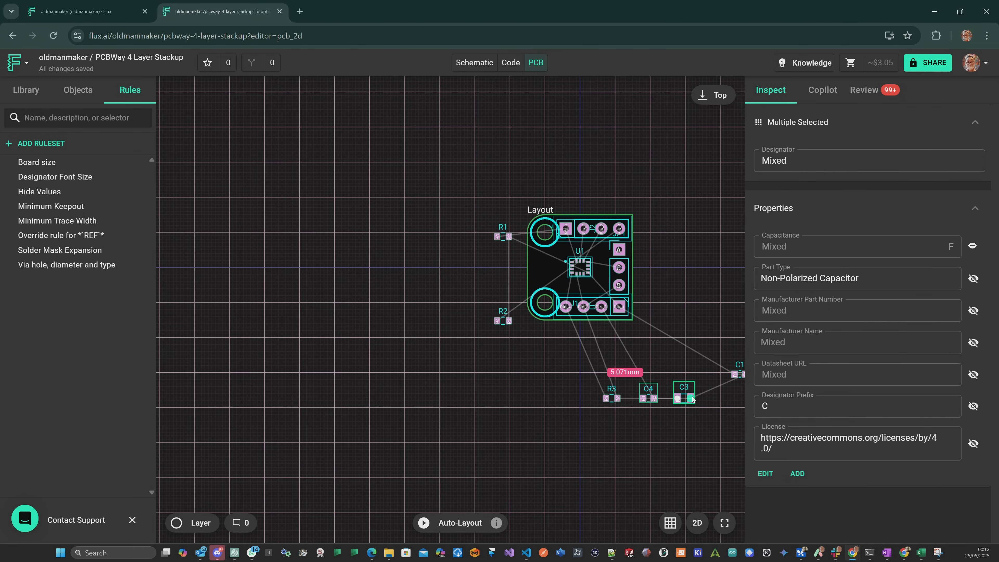
{"action": "scroll", "coordinate": [692, 399], "scroll_direction": "up", "scroll_amount": 5}
{"action": "left_click_drag", "start_coordinate": [657, 379], "coordinate": [410, 196]}
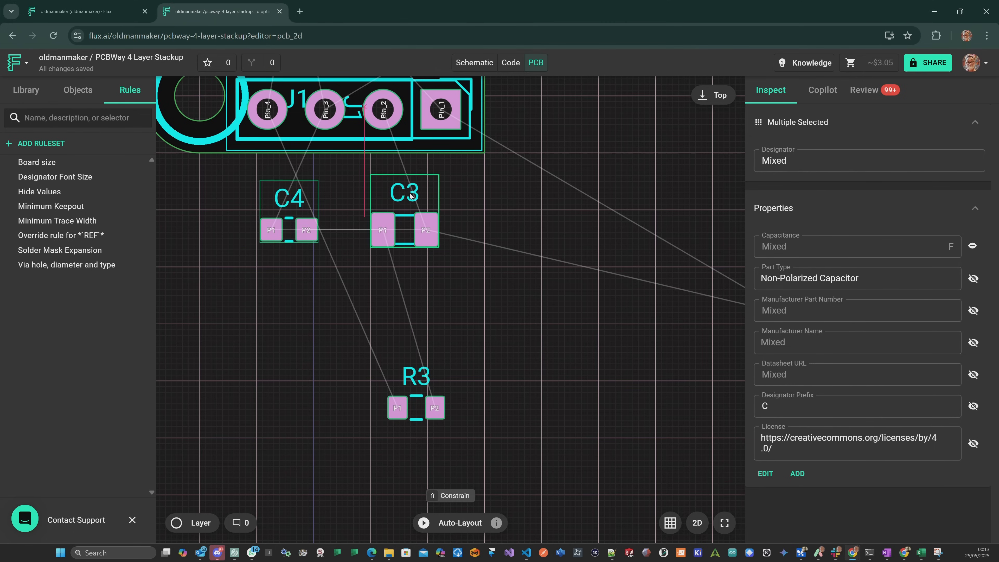
{"action": "left_click_drag", "start_coordinate": [477, 182], "coordinate": [535, 359]}
Move C4 onto the board just below U1, rotate it 180 degrees, and turn its label upright beside its right end.
{"action": "scroll", "coordinate": [525, 357], "scroll_direction": "up", "scroll_amount": 2}
{"action": "left_click", "coordinate": [482, 63]}
{"action": "left_click", "coordinate": [537, 64]}
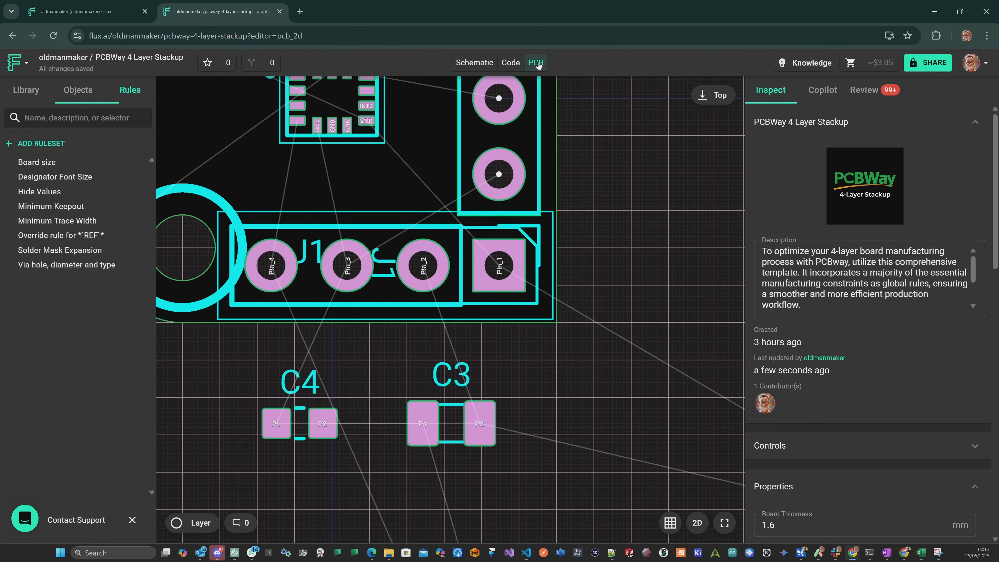
{"action": "left_click_drag", "start_coordinate": [325, 420], "coordinate": [361, 155]}
{"action": "key", "text": "r"}
{"action": "key", "text": "r"}
{"action": "scroll", "coordinate": [317, 260], "scroll_direction": "up", "scroll_amount": 1}
{"action": "left_click", "coordinate": [295, 202]}
{"action": "key", "text": "r"}
{"action": "key", "text": "r"}
Rotate C3 180 degrees, turn its label upright beside pad P1, and move the capacitor onto the board below C4.
{"action": "left_click_drag", "start_coordinate": [506, 424], "coordinate": [372, 367]}
{"action": "key", "text": "r"}
{"action": "key", "text": "r"}
{"action": "left_click", "coordinate": [294, 420]}
{"action": "key", "text": "r"}
{"action": "key", "text": "r"}
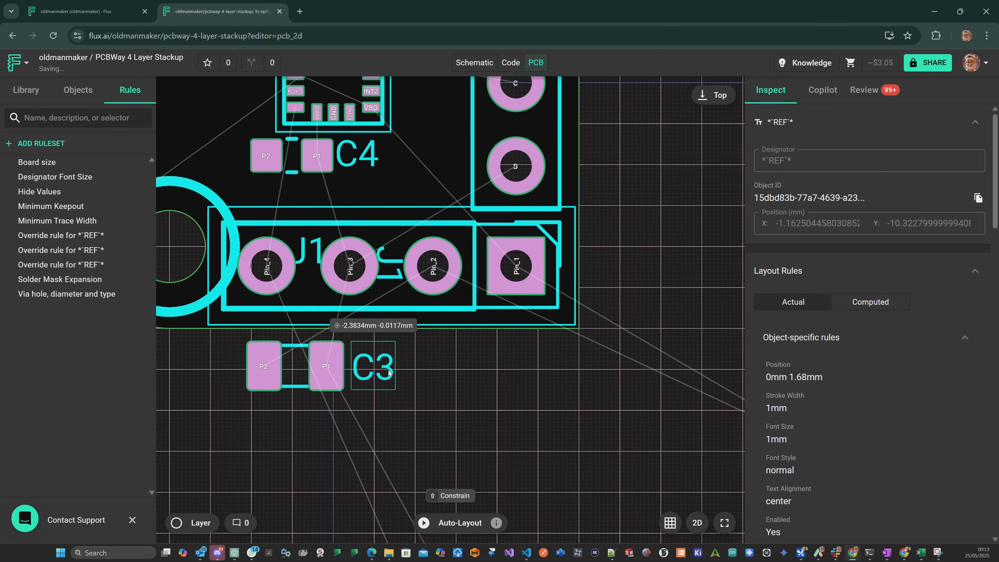
{"action": "left_click", "coordinate": [366, 393]}
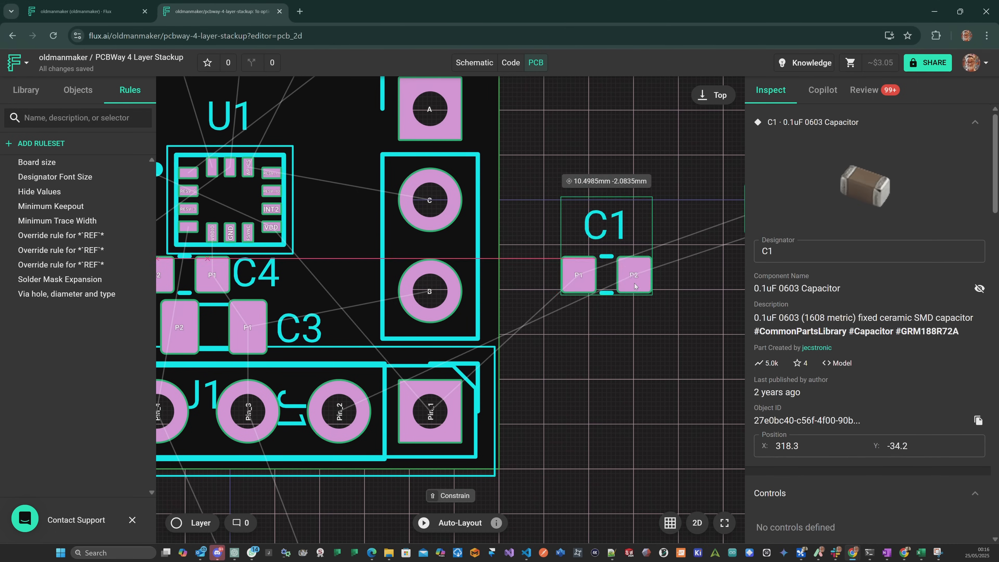
Rotate C1 to stand upright beside U1's VDD side and place its label horizontally below it.
{"action": "key", "text": "r"}
{"action": "left_click_drag", "start_coordinate": [608, 272], "coordinate": [377, 320]}
{"action": "key", "text": "r"}
{"action": "key", "text": "r"}
{"action": "left_click", "coordinate": [330, 263]}
{"action": "key", "text": "r"}
{"action": "left_click_drag", "start_coordinate": [371, 219], "coordinate": [311, 165]}
Rotate C2 to 90 degrees with its label horizontal below it, and place it beside C1 at 3.891mm 0.2mm.
{"action": "scroll", "coordinate": [638, 276], "scroll_direction": "down", "scroll_amount": 4}
{"action": "scroll", "coordinate": [708, 249], "scroll_direction": "up", "scroll_amount": 3}
{"action": "left_click_drag", "start_coordinate": [703, 245], "coordinate": [603, 332]}
{"action": "key", "text": "r"}
{"action": "key", "text": "r"}
{"action": "key", "text": "r"}
{"action": "left_click", "coordinate": [556, 262]}
{"action": "key", "text": "r"}
{"action": "left_click", "coordinate": [645, 311]}
{"action": "left_click_drag", "start_coordinate": [604, 263], "coordinate": [346, 231]}
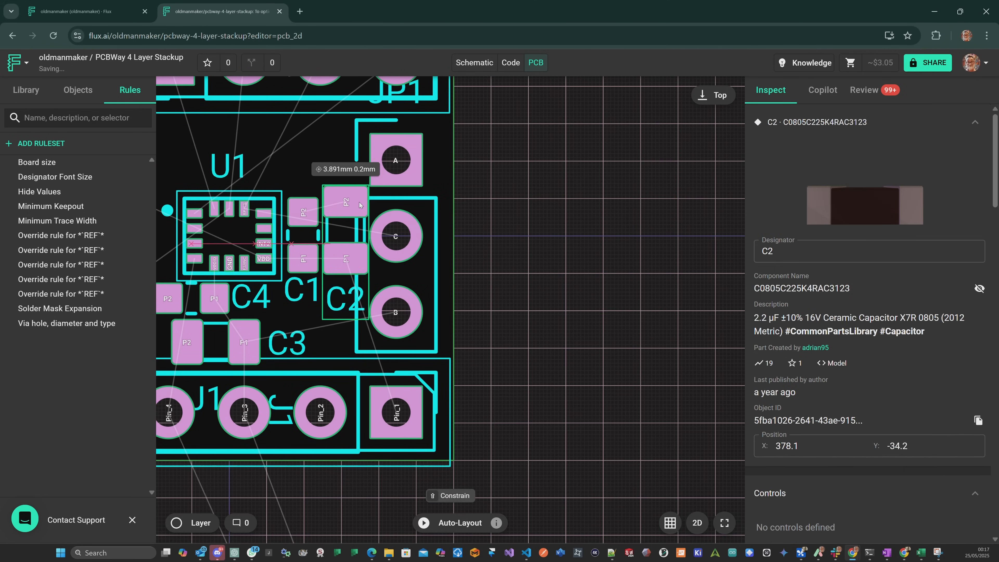
Examine the capacitor placement around U1 in the 2D layout and in the 3D board view.
{"action": "scroll", "coordinate": [345, 193], "scroll_direction": "down", "scroll_amount": 4}
{"action": "scroll", "coordinate": [207, 197], "scroll_direction": "up", "scroll_amount": 2}
{"action": "scroll", "coordinate": [208, 193], "scroll_direction": "up", "scroll_amount": 2}
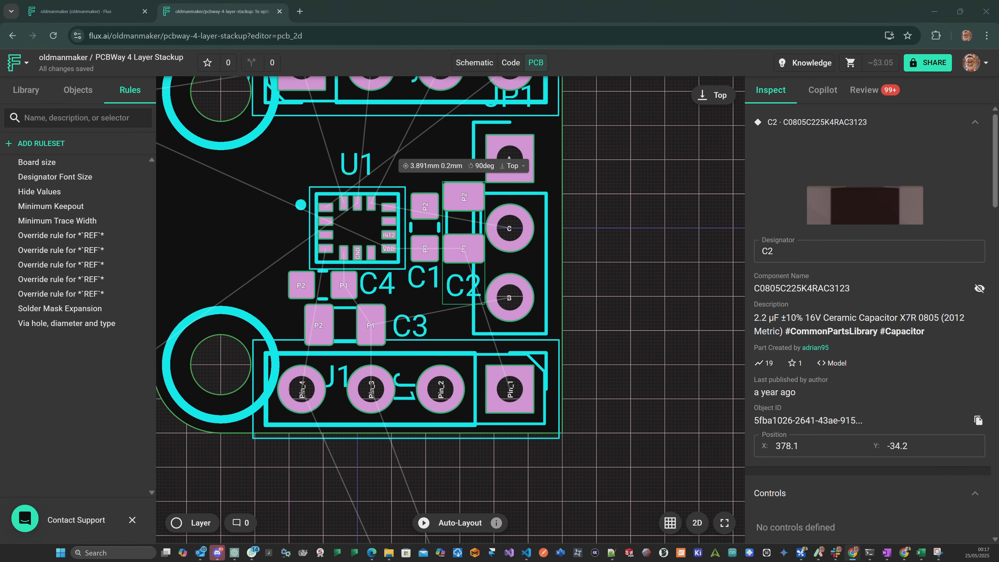
{"action": "scroll", "coordinate": [439, 203], "scroll_direction": "down", "scroll_amount": 1}
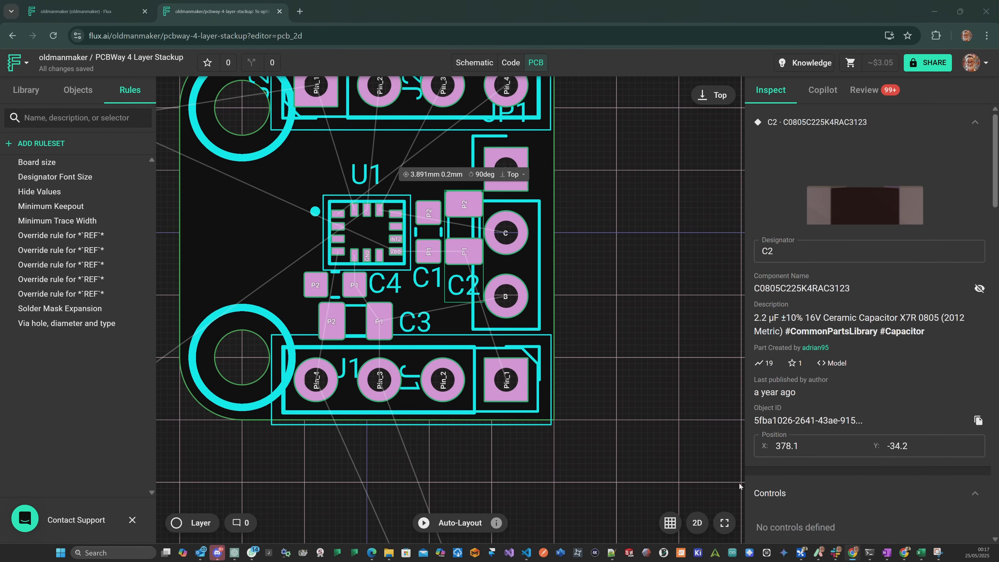
{"action": "left_click", "coordinate": [697, 522]}
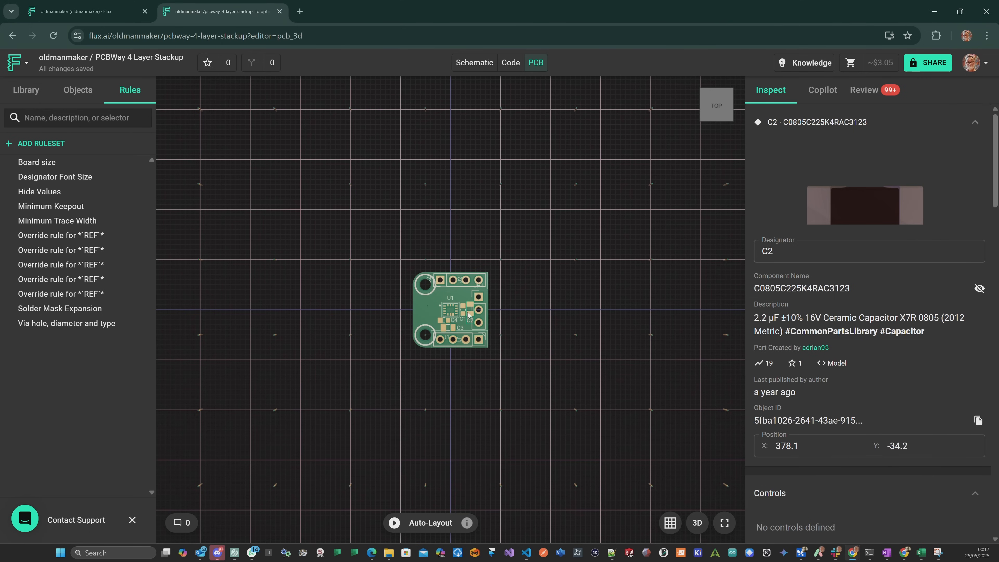
{"action": "scroll", "coordinate": [485, 320], "scroll_direction": "up", "scroll_amount": 10}
{"action": "left_click_drag", "start_coordinate": [684, 362], "coordinate": [653, 314]}
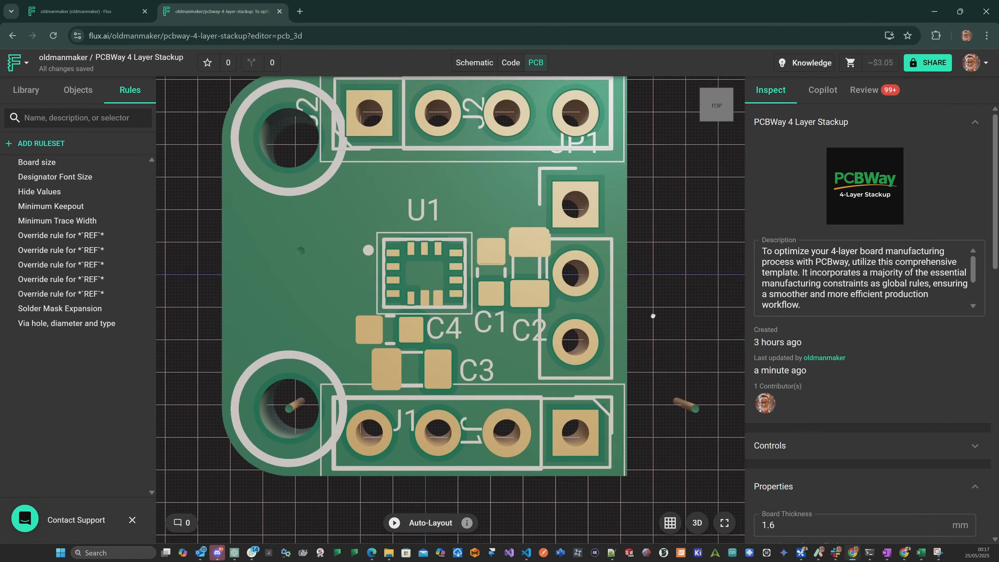
Return to the 2D layout, shift C1 closer to U1 at 2.3537mm 0.025mm, and select C2.
{"action": "left_click", "coordinate": [706, 525]}
{"action": "scroll", "coordinate": [637, 327], "scroll_direction": "up", "scroll_amount": 2}
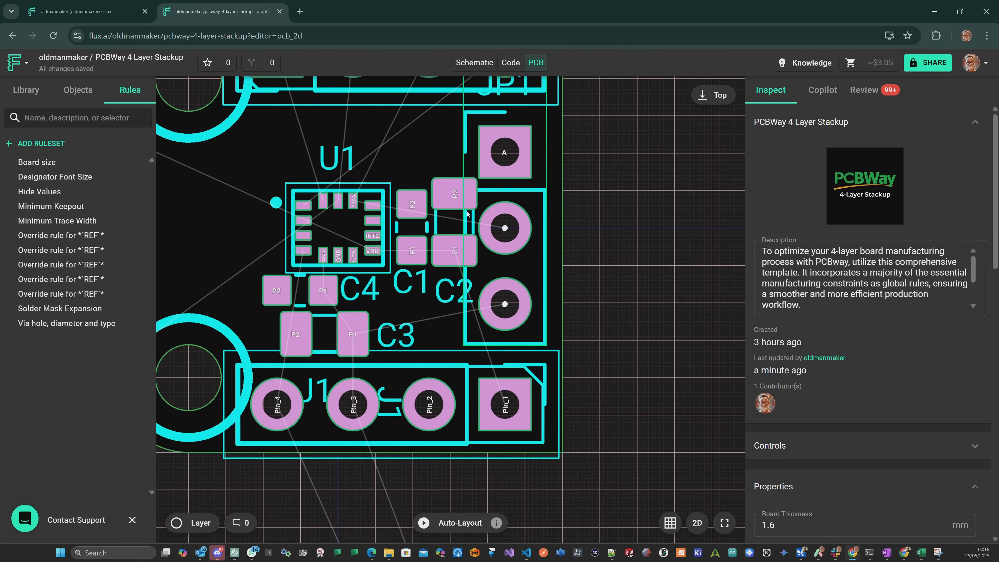
{"action": "scroll", "coordinate": [458, 217], "scroll_direction": "up", "scroll_amount": 2}
{"action": "scroll", "coordinate": [458, 217], "scroll_direction": "up", "scroll_amount": 1}
{"action": "left_click_drag", "start_coordinate": [409, 193], "coordinate": [404, 193]}
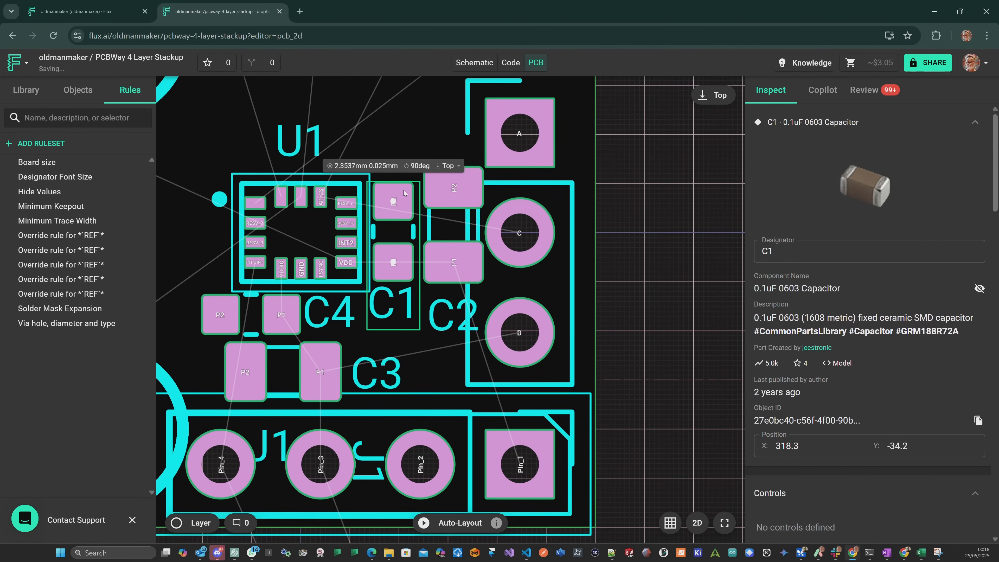
{"action": "left_click", "coordinate": [453, 189]}
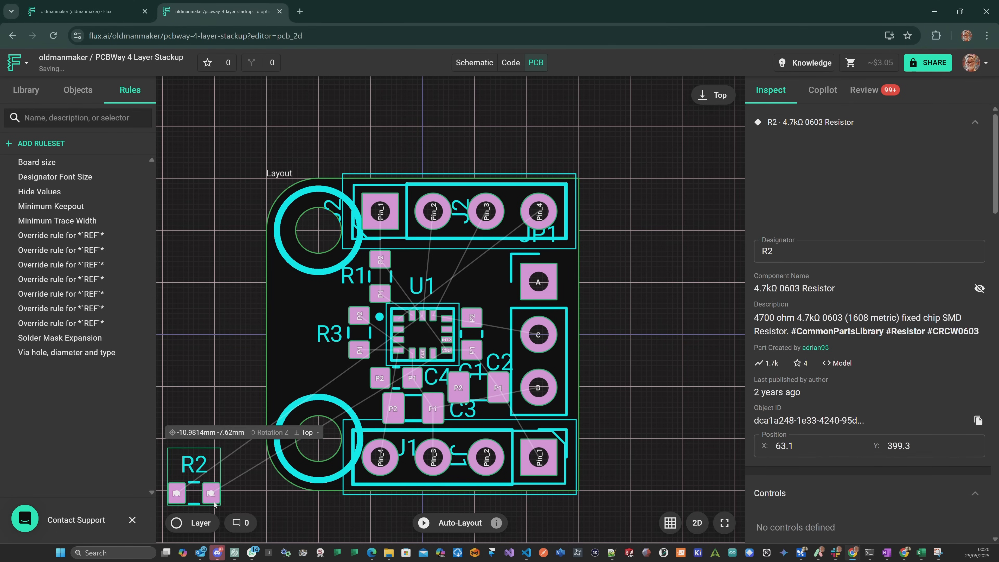
Place resistor R2 upright above U1, directly beside R1, with its designator label on the side away from R1.
{"action": "left_click_drag", "start_coordinate": [194, 462], "coordinate": [407, 289]}
{"action": "key", "text": "r"}
{"action": "key", "text": "r"}
{"action": "left_click", "coordinate": [449, 271]}
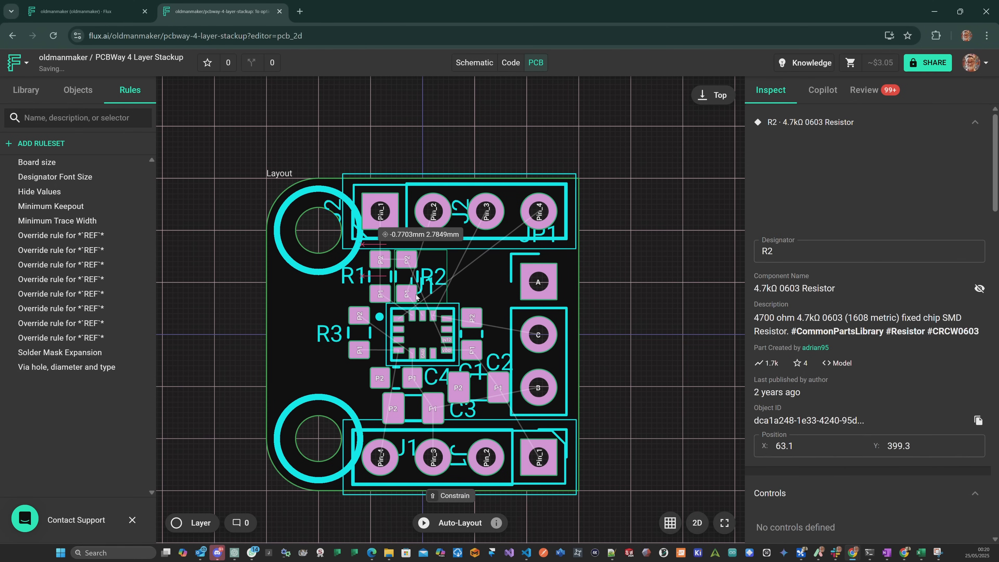
{"action": "left_click", "coordinate": [431, 292]}
{"action": "left_click", "coordinate": [625, 303]}
Examine the resistor and capacitor placement around U1 up close in the 3D board view.
{"action": "scroll", "coordinate": [626, 304], "scroll_direction": "up", "scroll_amount": 3}
{"action": "scroll", "coordinate": [626, 305], "scroll_direction": "down", "scroll_amount": 4}
{"action": "middle_click_drag", "start_coordinate": [609, 381], "coordinate": [631, 342]}
{"action": "scroll", "coordinate": [631, 342], "scroll_direction": "up", "scroll_amount": 3}
{"action": "scroll", "coordinate": [632, 342], "scroll_direction": "up", "scroll_amount": 1}
{"action": "left_click", "coordinate": [697, 522]}
{"action": "scroll", "coordinate": [448, 192], "scroll_direction": "up", "scroll_amount": 5}
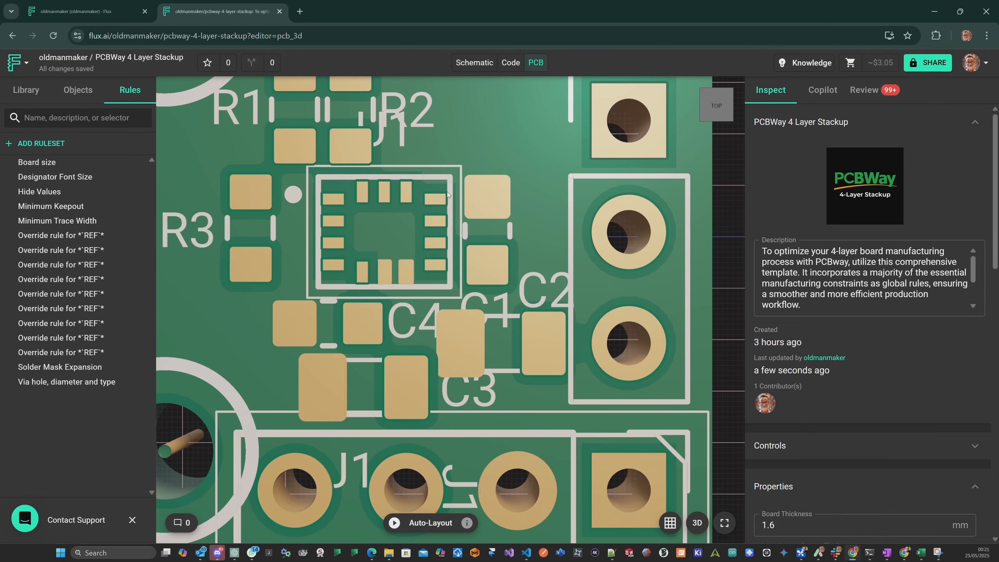
{"action": "left_click_drag", "start_coordinate": [468, 182], "coordinate": [519, 283]}
{"action": "scroll", "coordinate": [386, 186], "scroll_direction": "down", "scroll_amount": 3}
Return to the 2D layout and nudge R1 and R2 slightly away from U1, with R2 at -0.7482mm 2.9452mm.
{"action": "left_click", "coordinate": [696, 523]}
{"action": "scroll", "coordinate": [380, 185], "scroll_direction": "up", "scroll_amount": 4}
{"action": "left_click_drag", "start_coordinate": [355, 181], "coordinate": [356, 172]}
{"action": "left_click", "coordinate": [387, 170]}
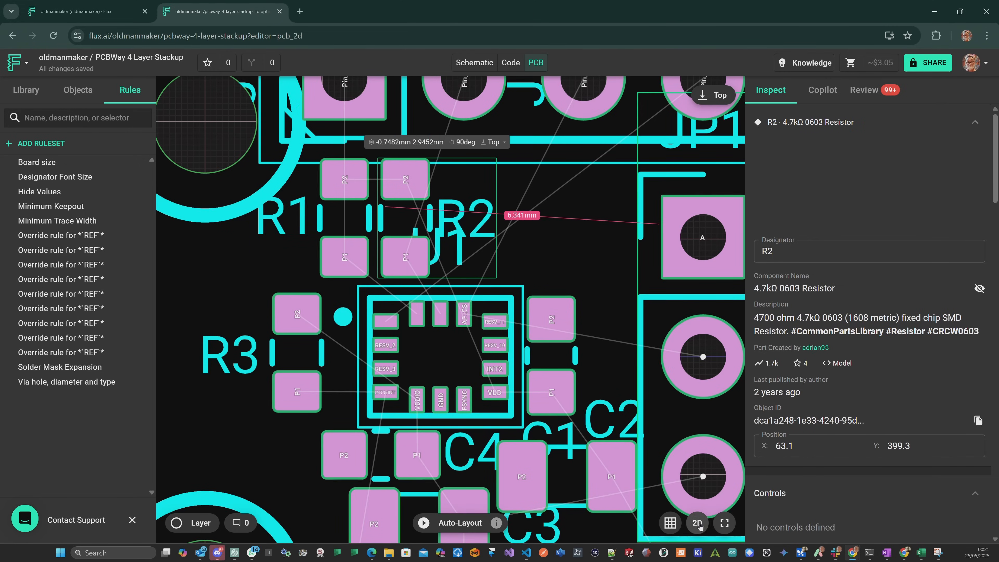
Check the whole board's component placement in 3D, and return to the 2D layout.
{"action": "left_click", "coordinate": [697, 523]}
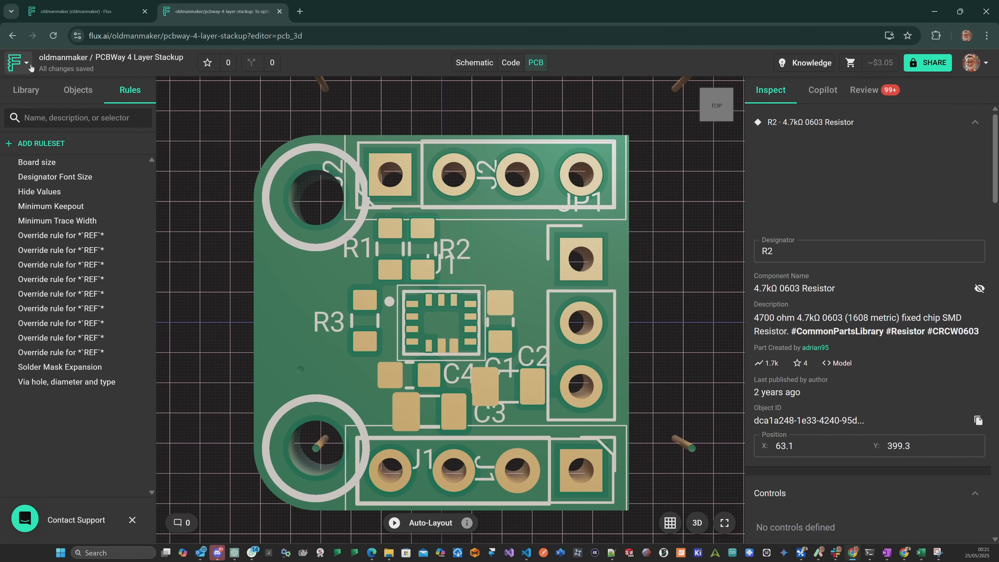
{"action": "scroll", "coordinate": [607, 410], "scroll_direction": "down", "scroll_amount": 6}
{"action": "scroll", "coordinate": [651, 403], "scroll_direction": "up", "scroll_amount": 5}
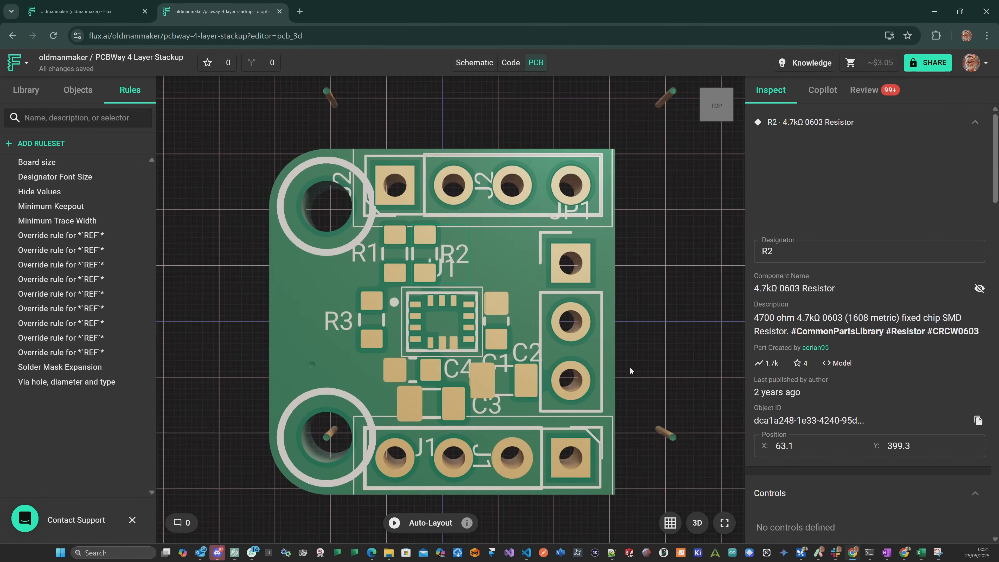
{"action": "left_click", "coordinate": [696, 522]}
{"action": "scroll", "coordinate": [508, 293], "scroll_direction": "down", "scroll_amount": 3}
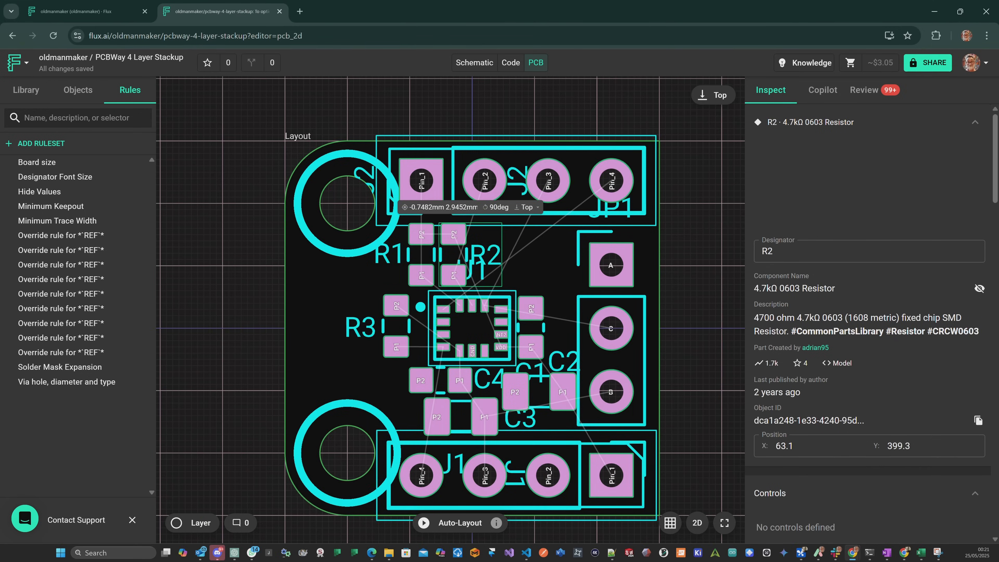
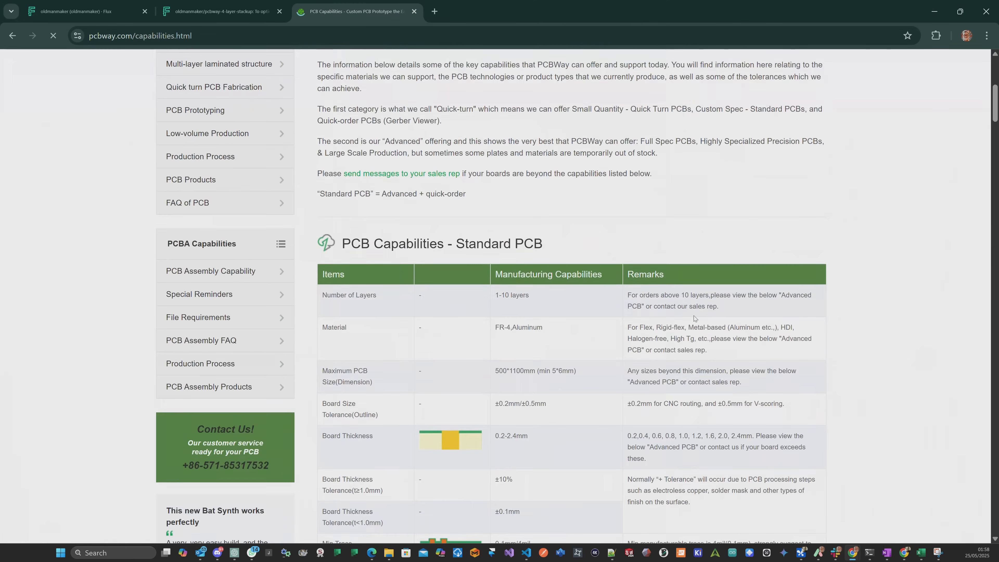
{"action": "scroll", "coordinate": [573, 270], "scroll_direction": "down", "scroll_amount": 4}
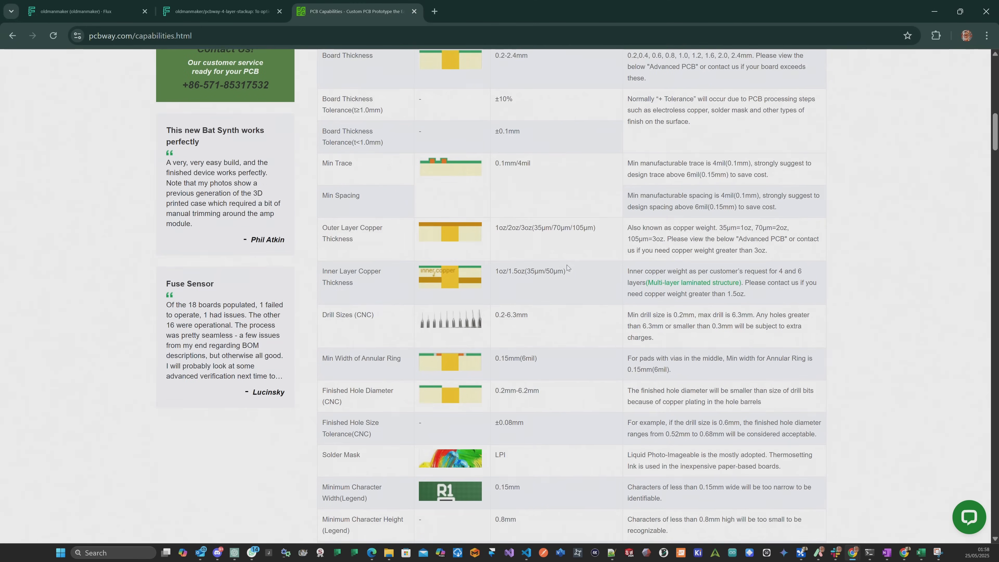
Look up the minimum trace value and its cost-saving width recommendation on PCBWay's standard PCB capabilities page.
{"action": "left_click_drag", "start_coordinate": [495, 151], "coordinate": [533, 153]}
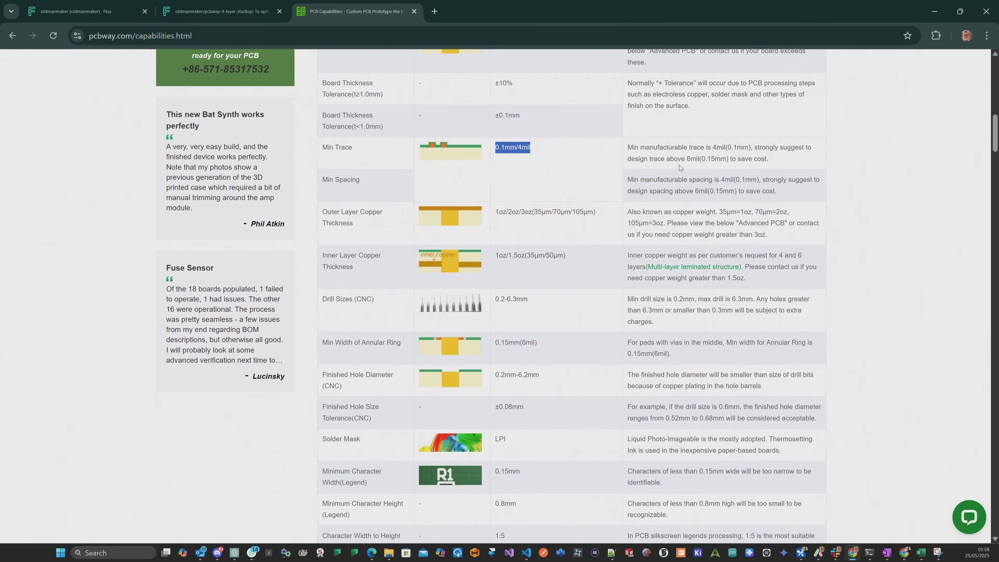
{"action": "mouse_move", "coordinate": [754, 148]}
{"action": "left_mouse_down"}
{"action": "mouse_move", "coordinate": [813, 149]}
{"action": "mouse_move", "coordinate": [684, 159]}
{"action": "mouse_move", "coordinate": [703, 159]}
{"action": "left_mouse_up"}
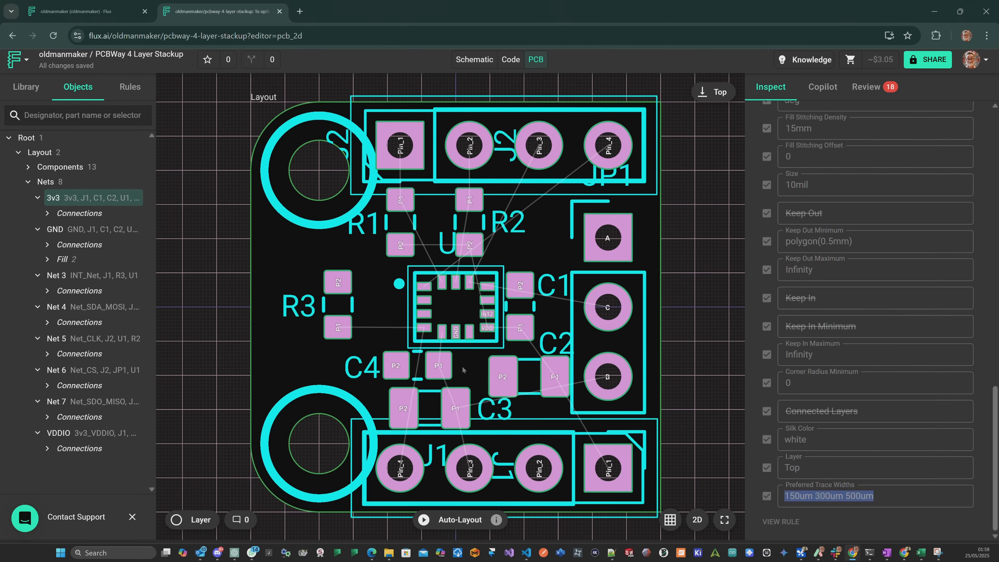
Return to the Flux layout and move C4 to -1.275mm -2.1319mm, lining up its P1 pad with U1's VDDIO pin.
{"action": "scroll", "coordinate": [456, 366], "scroll_direction": "up", "scroll_amount": 2}
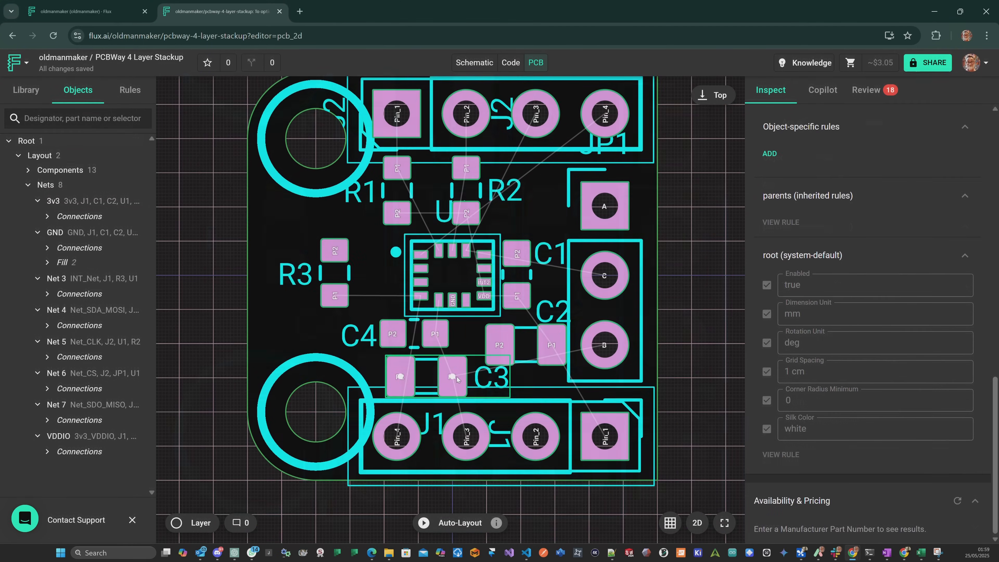
{"action": "scroll", "coordinate": [456, 376], "scroll_direction": "up", "scroll_amount": 5}
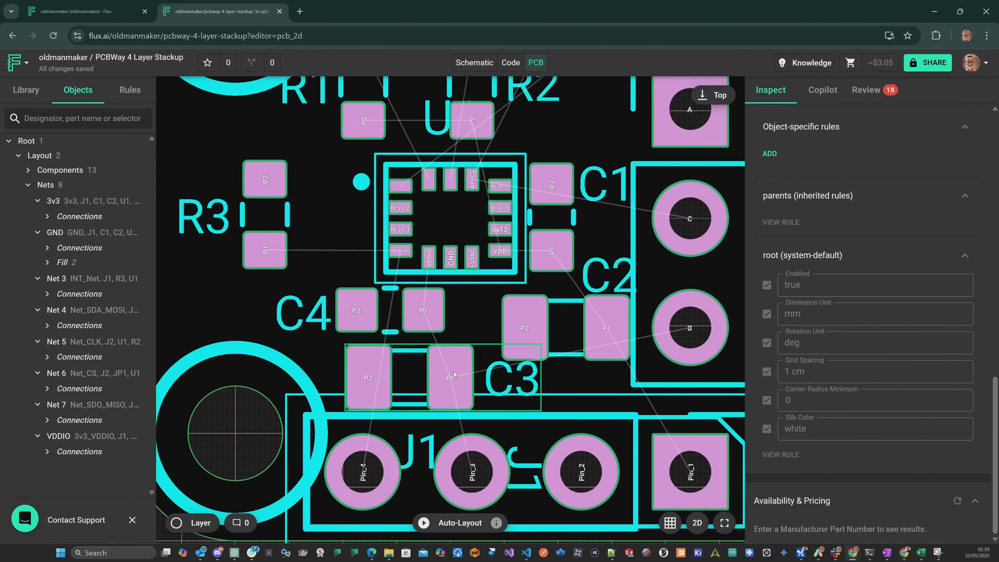
{"action": "scroll", "coordinate": [443, 350], "scroll_direction": "up", "scroll_amount": 3}
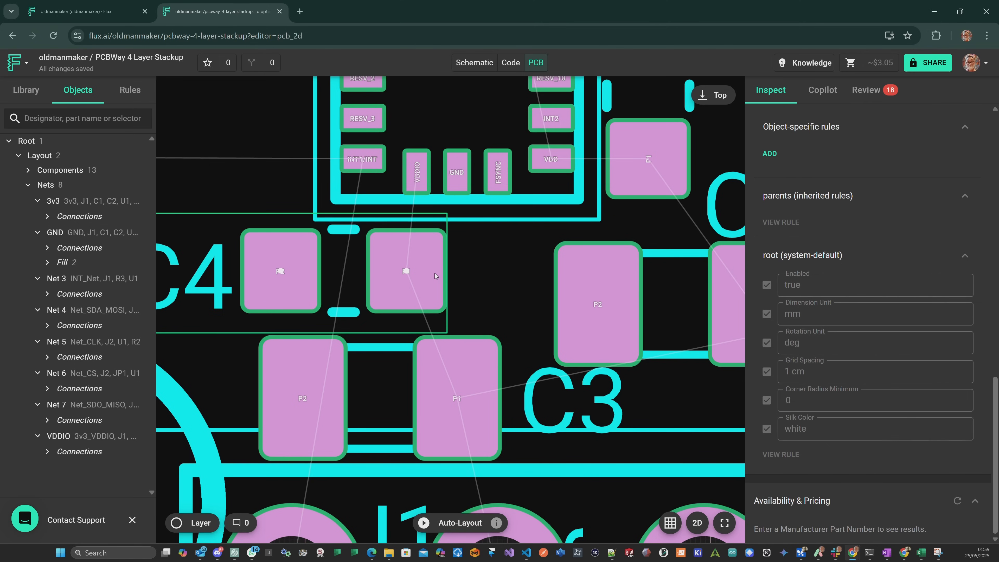
{"action": "left_click_drag", "start_coordinate": [433, 272], "coordinate": [443, 273]}
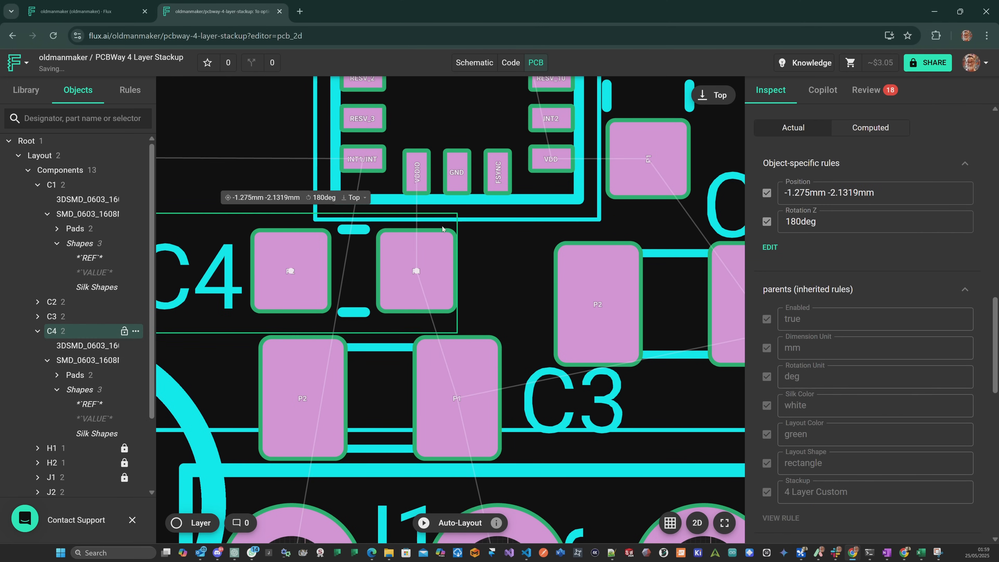
Route a top-copper trace from U1's VDDIO pin to C4's P1 pad, widening it just outside the chip.
{"action": "left_click", "coordinate": [418, 178]}
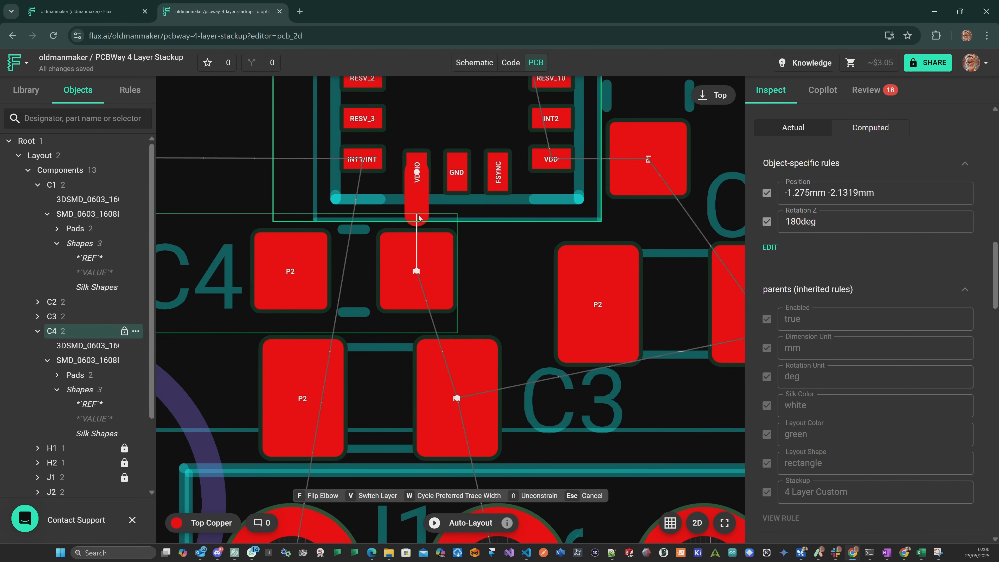
{"action": "left_click", "coordinate": [418, 219]}
{"action": "left_click", "coordinate": [418, 267]}
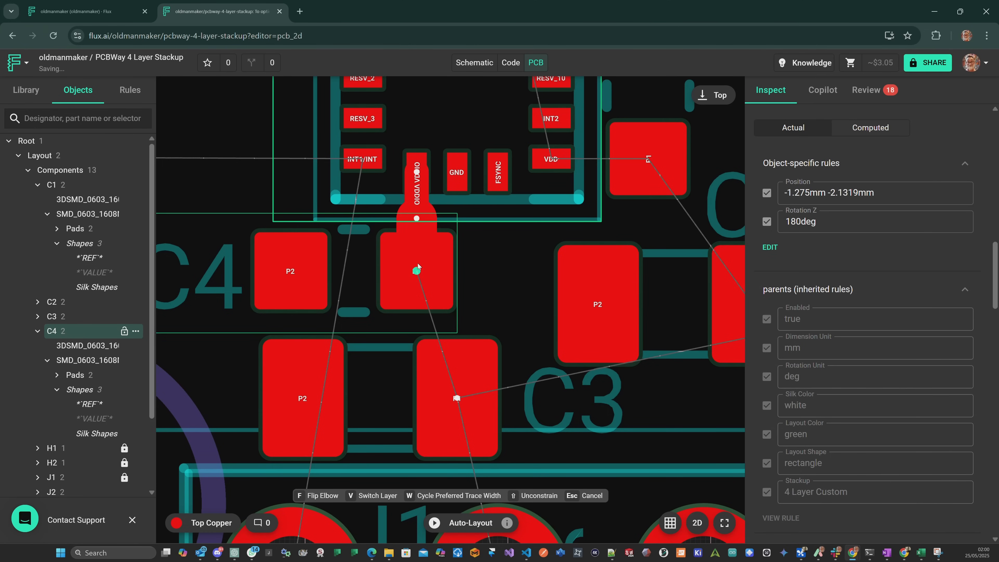
{"action": "key", "text": "Escape"}
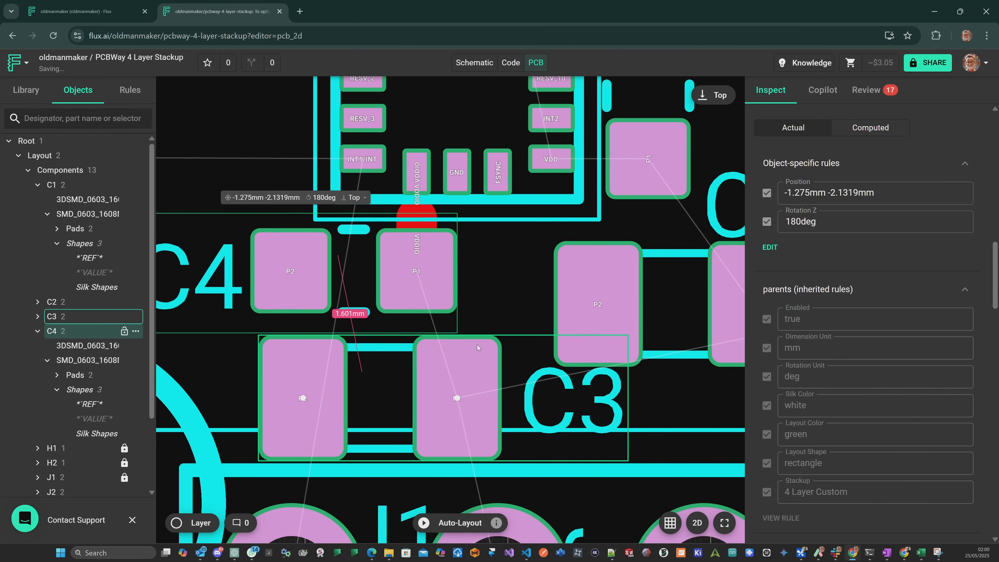
Continue the VDDIO trace on top copper from C4's P1 pad through C3's P1 pad to J1's Pin_3.
{"action": "left_click", "coordinate": [416, 272]}
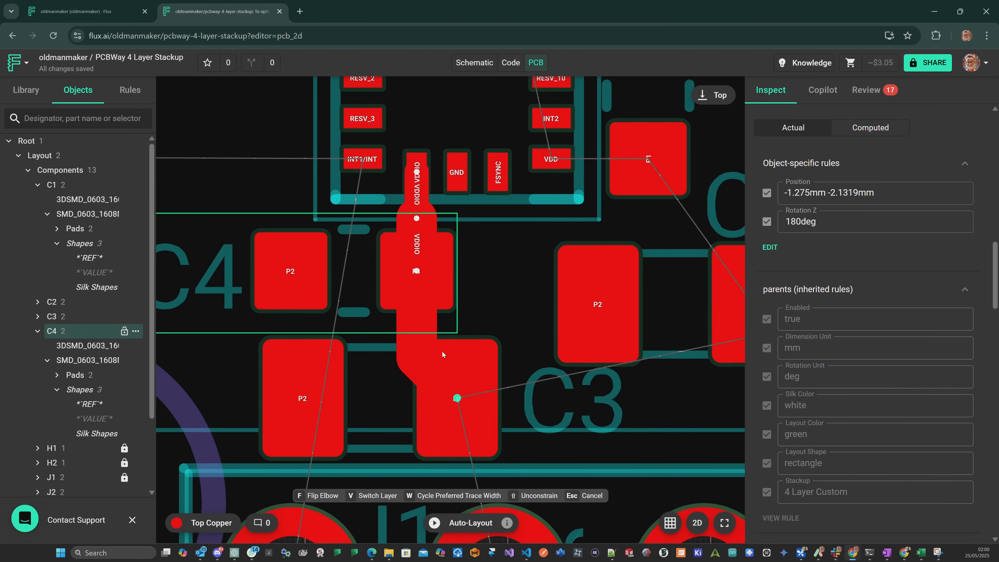
{"action": "left_click", "coordinate": [457, 398]}
{"action": "scroll", "coordinate": [457, 400], "scroll_direction": "down", "scroll_amount": 5}
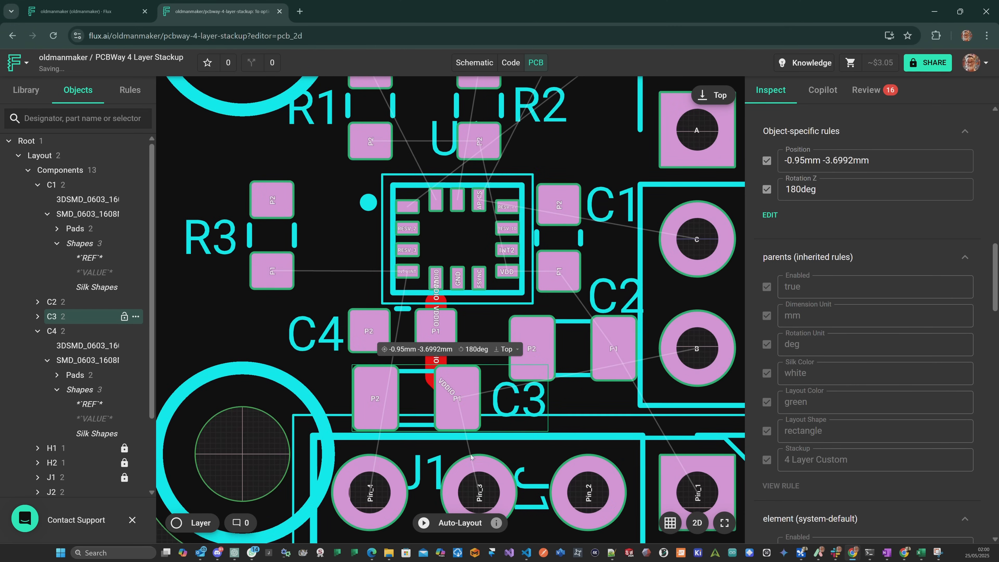
{"action": "left_click", "coordinate": [457, 398]}
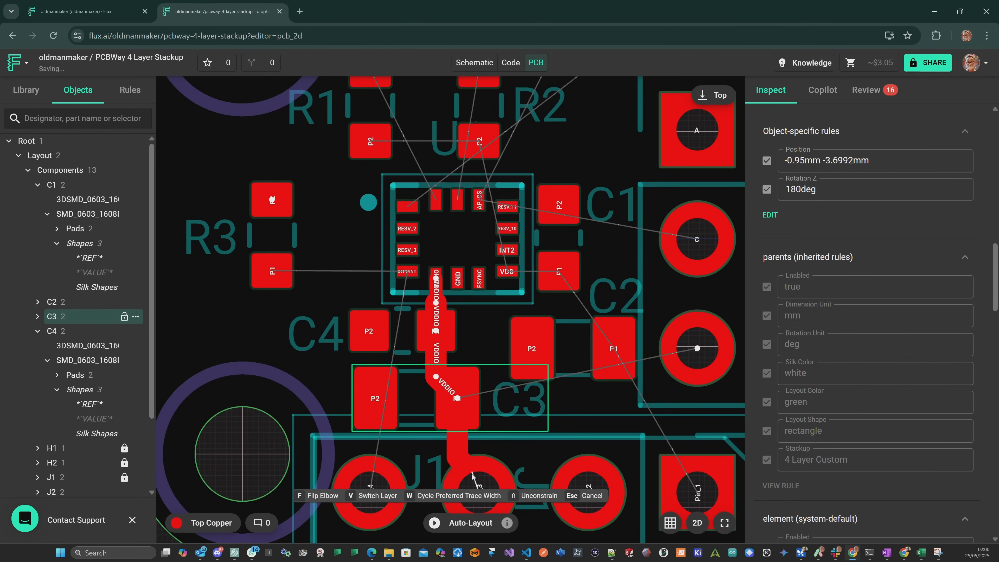
{"action": "scroll", "coordinate": [480, 484], "scroll_direction": "down", "scroll_amount": 1}
{"action": "mouse_move", "coordinate": [498, 459]}
{"action": "middle_mouse_down"}
{"action": "mouse_move", "coordinate": [483, 348]}
{"action": "mouse_move", "coordinate": [465, 307]}
{"action": "middle_mouse_up"}
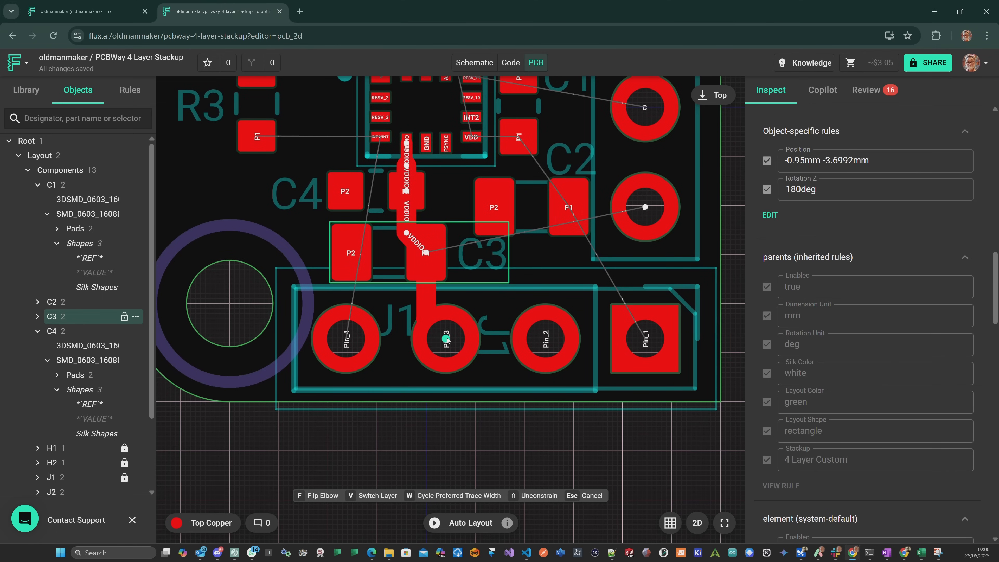
{"action": "left_click", "coordinate": [447, 339]}
{"action": "scroll", "coordinate": [447, 287], "scroll_direction": "up", "scroll_amount": 3}
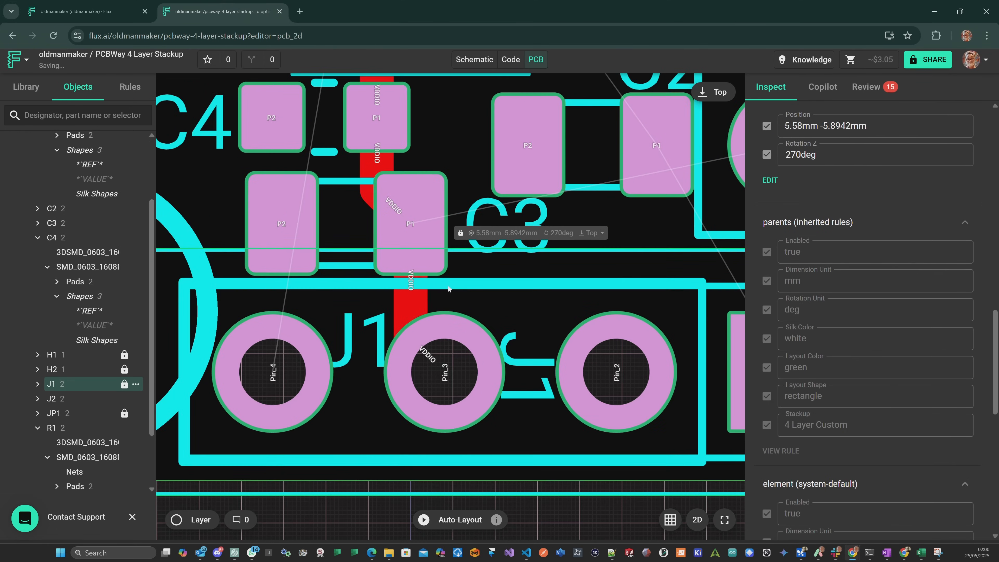
Route VDDIO from J1's Pin_3 to R3's P2 pad, using vias and a trace on Mid-Layer 1.
{"action": "scroll", "coordinate": [448, 284], "scroll_direction": "down", "scroll_amount": 3}
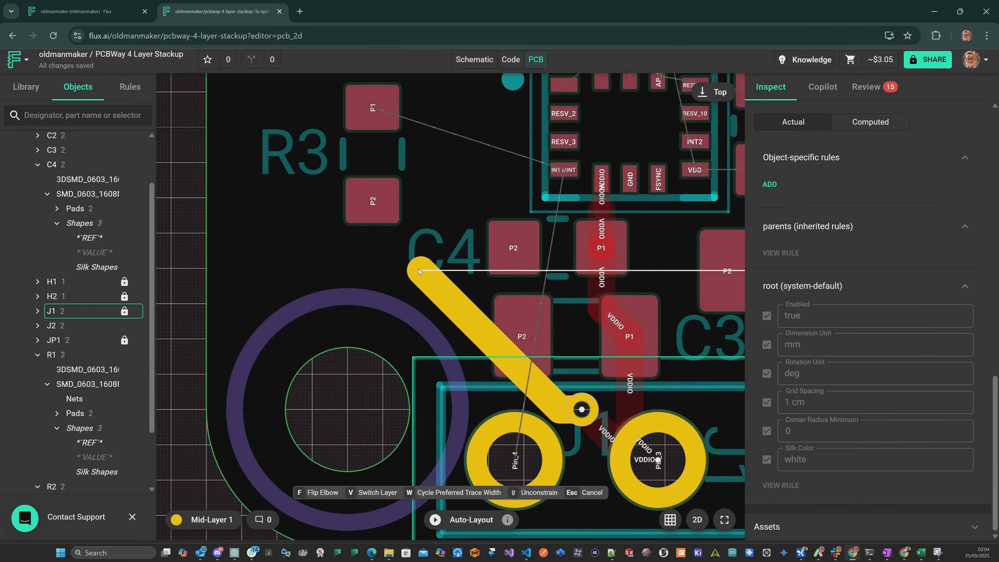
{"action": "key", "text": "v"}
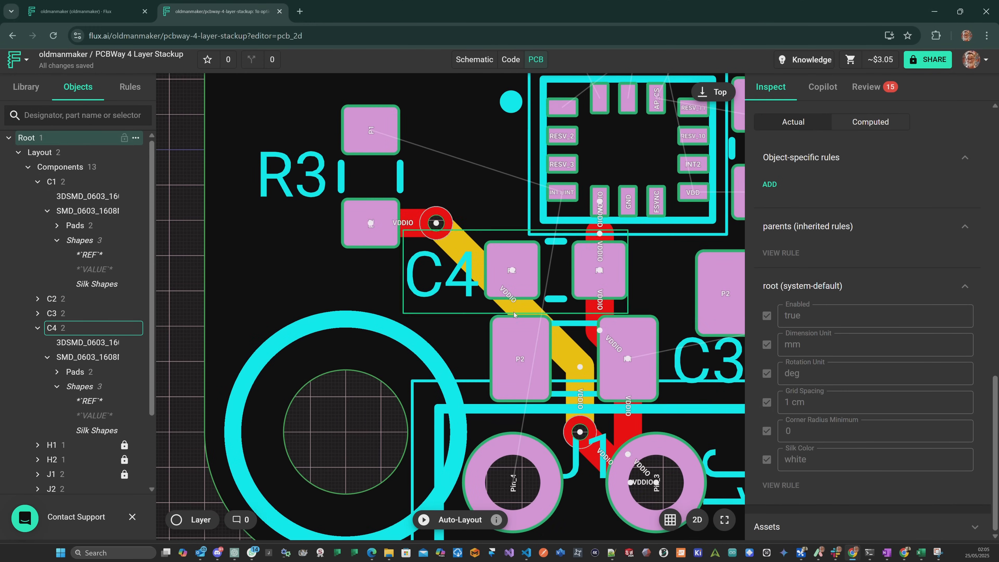
{"action": "left_click", "coordinate": [371, 130]}
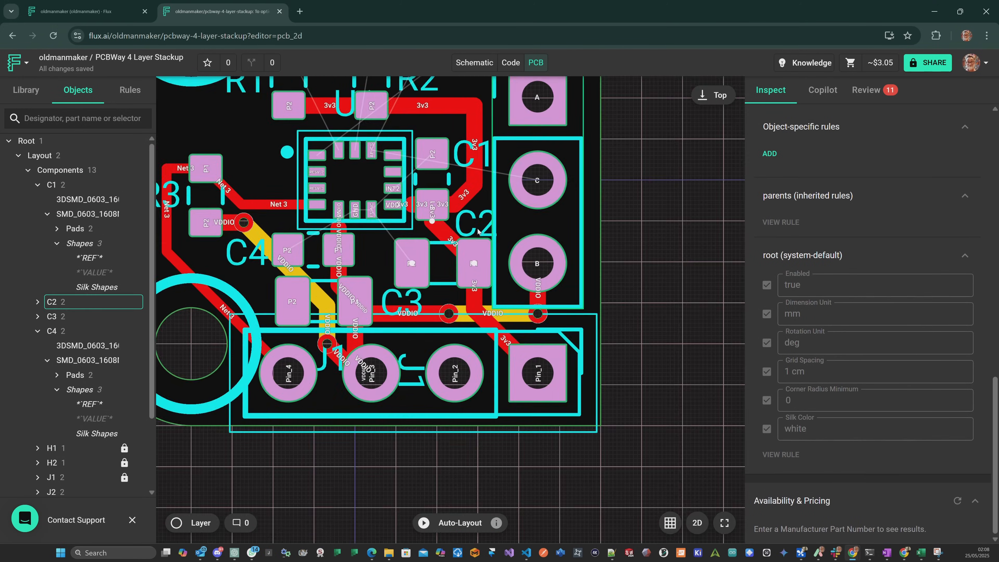
Connect the GND pads of U1 and capacitors C1 to C4 to ground vias with short top-copper traces.
{"action": "scroll", "coordinate": [412, 222], "scroll_direction": "up", "scroll_amount": 5}
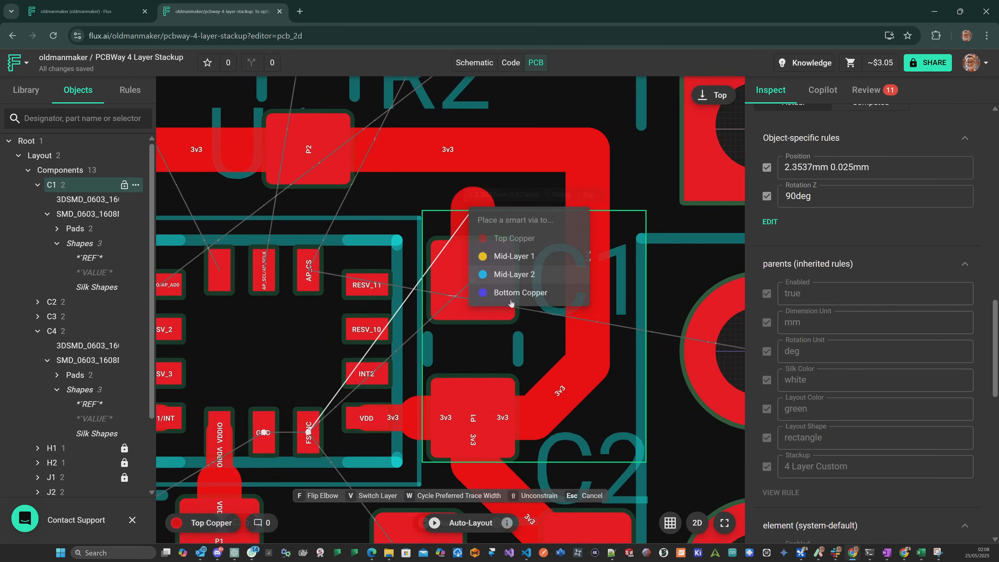
{"action": "left_click", "coordinate": [490, 216]}
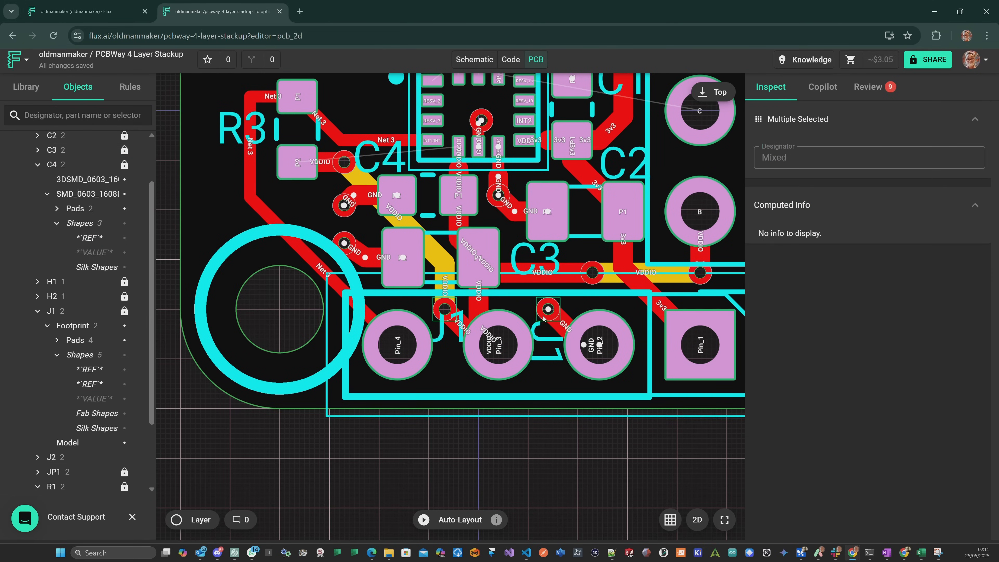
{"action": "right_click", "coordinate": [544, 318]}
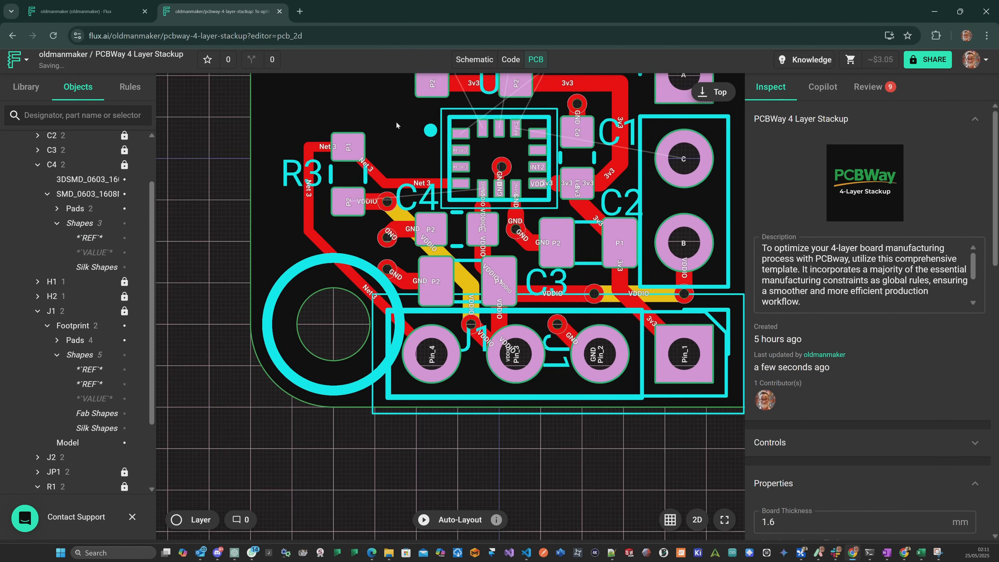
{"action": "scroll", "coordinate": [396, 122], "scroll_direction": "up", "scroll_amount": 3}
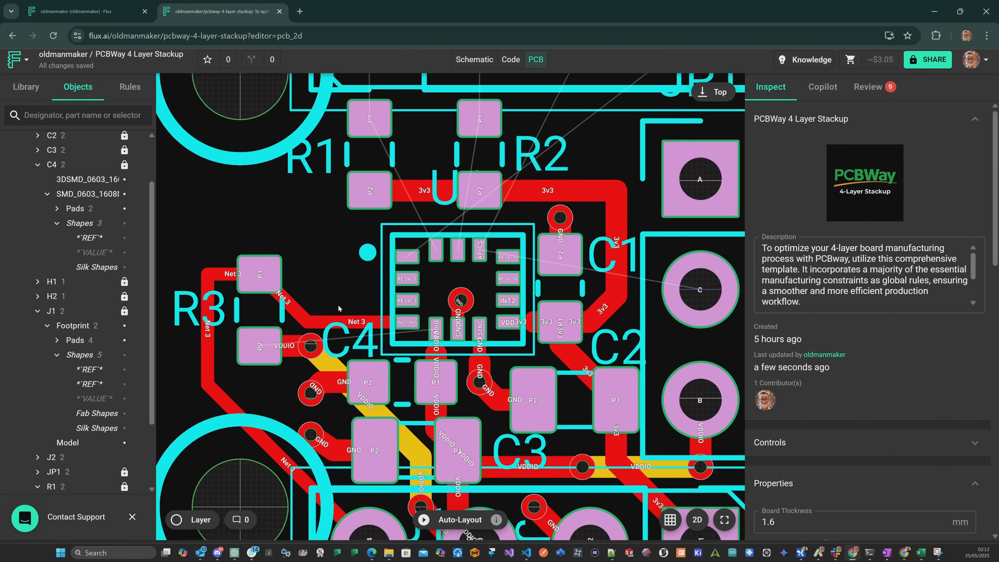
Run Auto-Layout to route the board's remaining airwires.
{"action": "scroll", "coordinate": [550, 305], "scroll_direction": "down", "scroll_amount": 5}
{"action": "scroll", "coordinate": [664, 383], "scroll_direction": "up", "scroll_amount": 2}
{"action": "scroll", "coordinate": [668, 376], "scroll_direction": "down", "scroll_amount": 2}
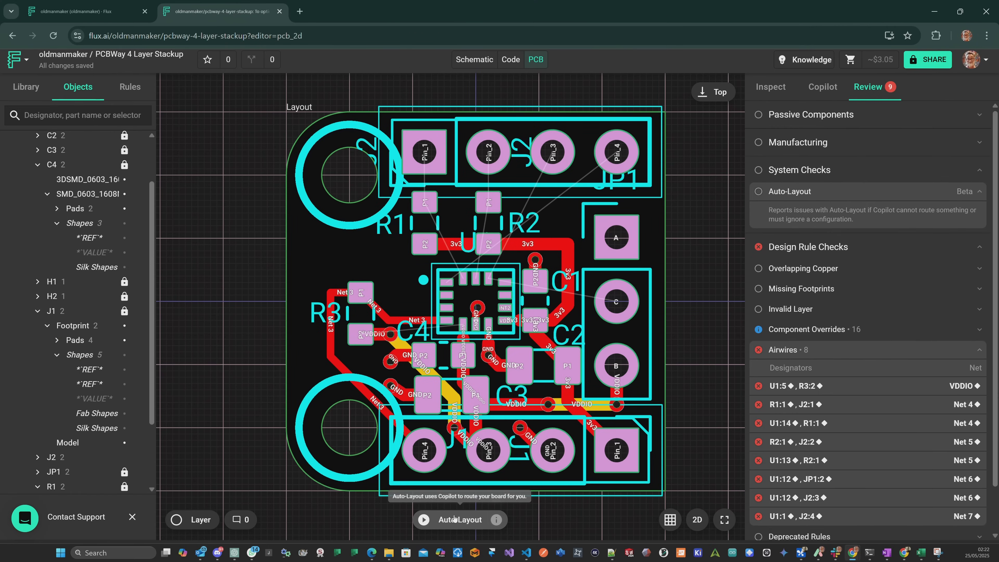
{"action": "left_click", "coordinate": [422, 520]}
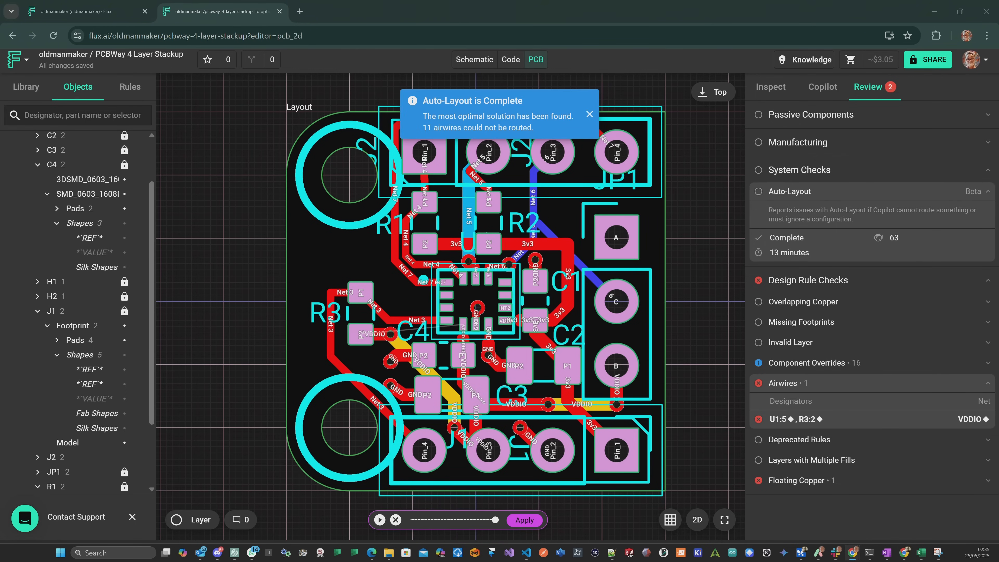
Compare Auto-Layout solutions 24, 25 and 26, and apply the chosen routing to the board.
{"action": "mouse_move", "coordinate": [496, 524]}
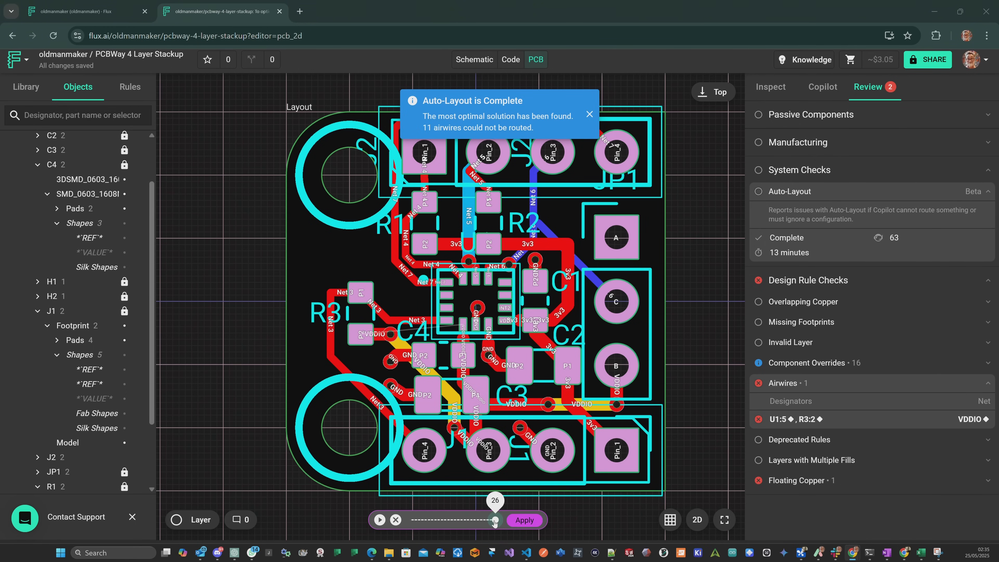
{"action": "mouse_move", "coordinate": [494, 521]}
{"action": "left_mouse_down"}
{"action": "mouse_move", "coordinate": [479, 522]}
{"action": "mouse_move", "coordinate": [505, 522]}
{"action": "left_mouse_up"}
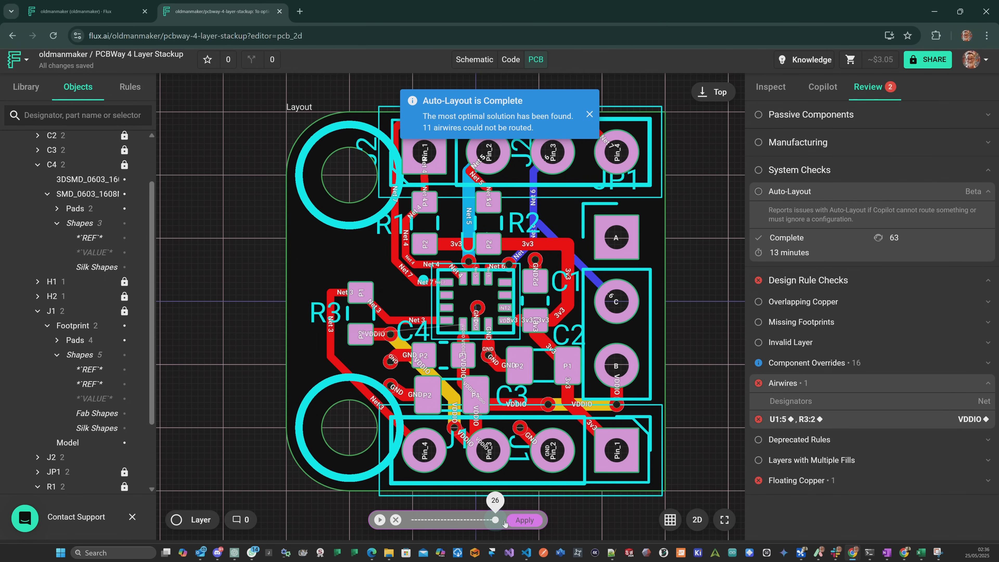
{"action": "left_click_drag", "start_coordinate": [497, 523], "coordinate": [490, 522]}
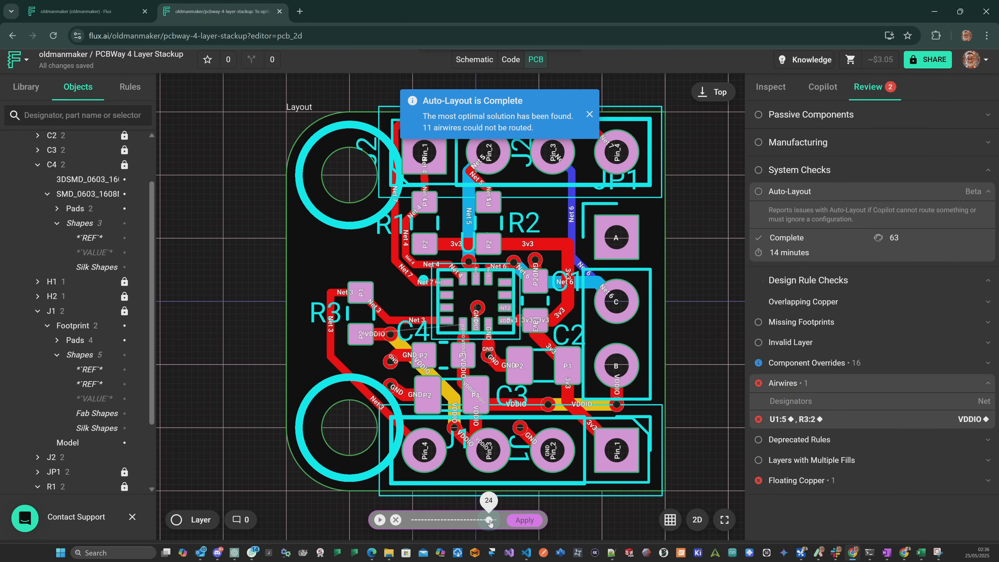
{"action": "left_click_drag", "start_coordinate": [490, 522], "coordinate": [485, 522]}
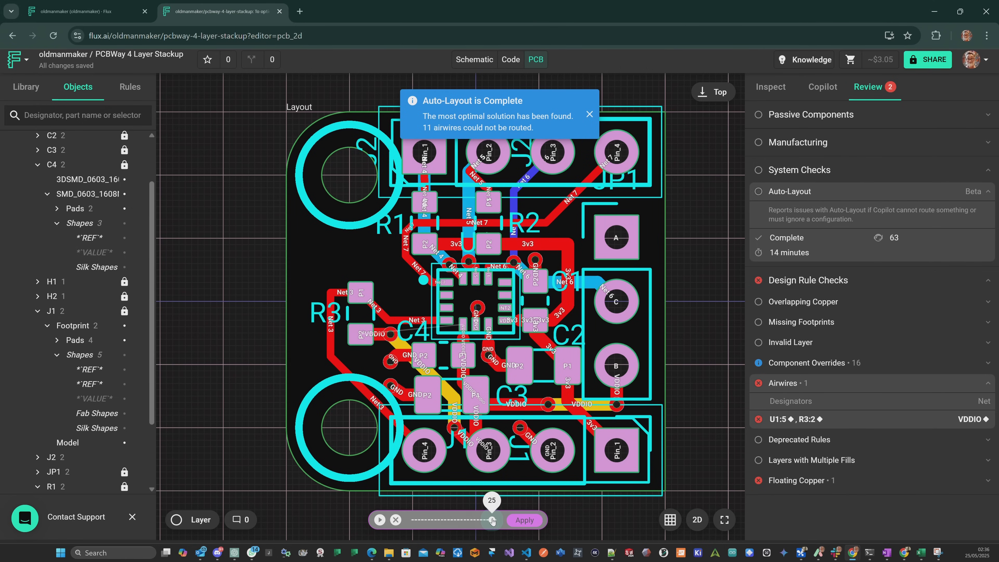
{"action": "left_click", "coordinate": [512, 520]}
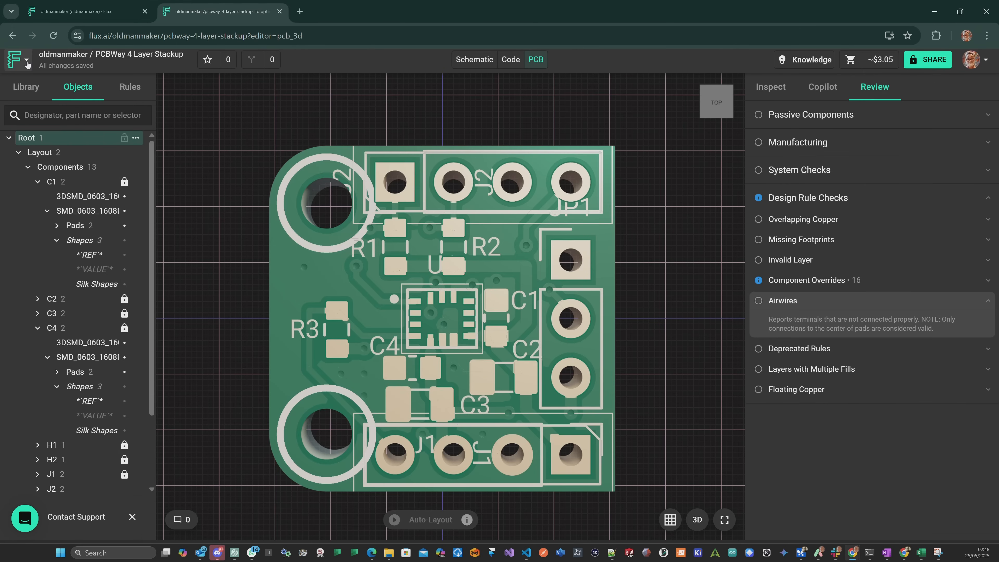
{"action": "left_click", "coordinate": [27, 64]}
{"action": "mouse_move", "coordinate": [74, 142]}
{"action": "left_click", "coordinate": [221, 317]}
{"action": "left_click_drag", "start_coordinate": [221, 344], "coordinate": [462, 291]}
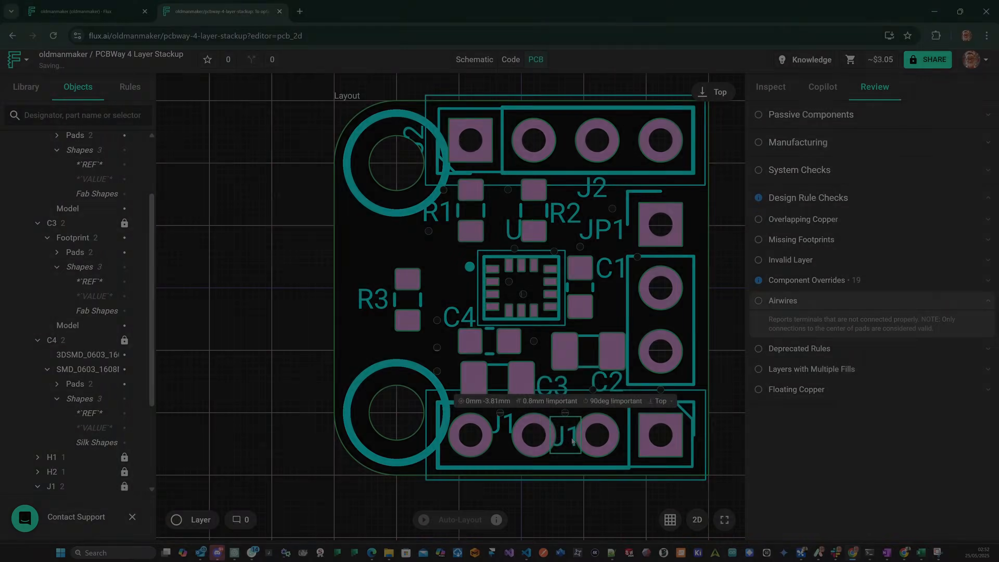
Move the J1 and J2 designator labels to the board corners beside their headers, with J1's label at 0.8549mm -9.5561mm.
{"action": "left_click_drag", "start_coordinate": [569, 442], "coordinate": [597, 353]}
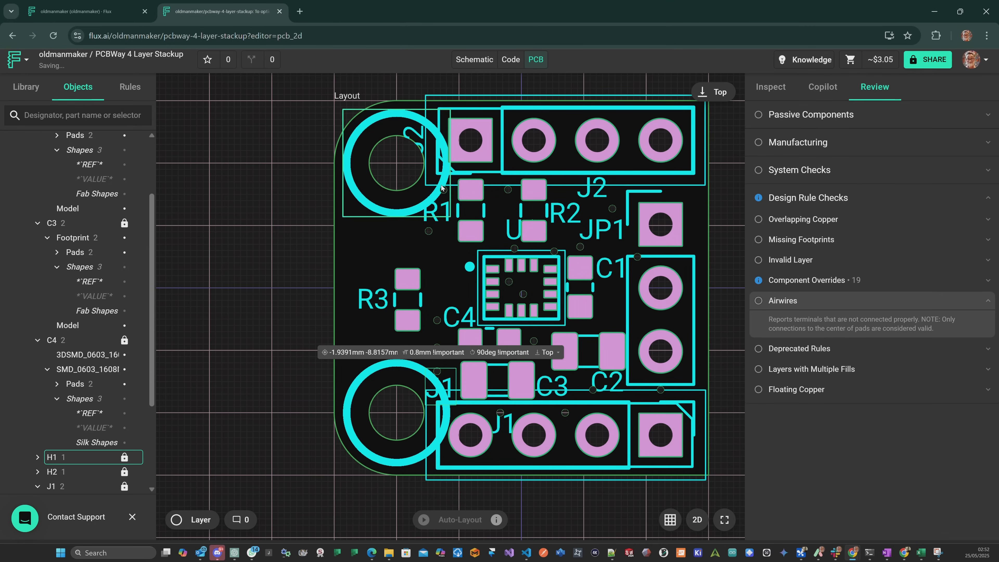
{"action": "left_click_drag", "start_coordinate": [592, 189], "coordinate": [478, 179]}
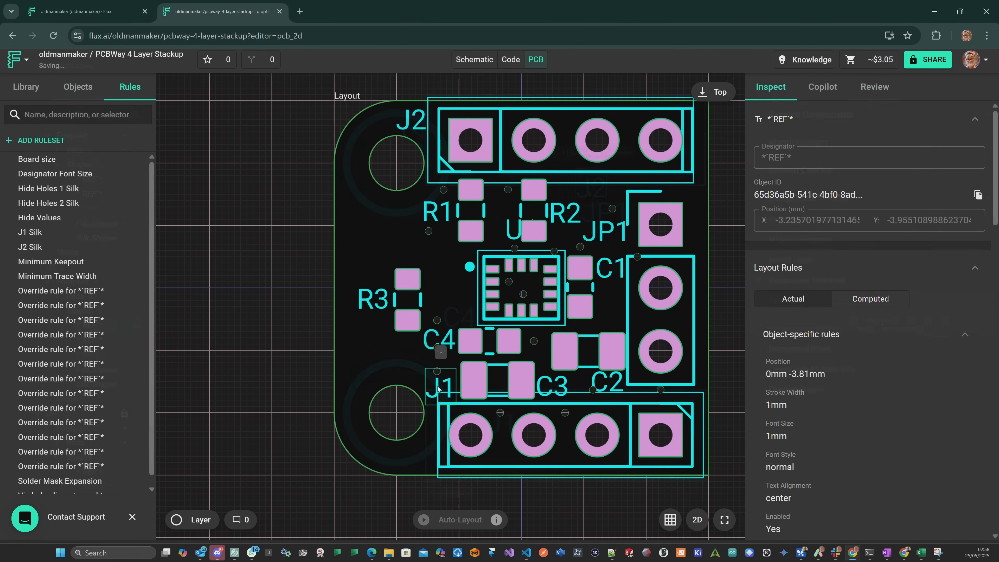
{"action": "left_click_drag", "start_coordinate": [442, 387], "coordinate": [417, 455]}
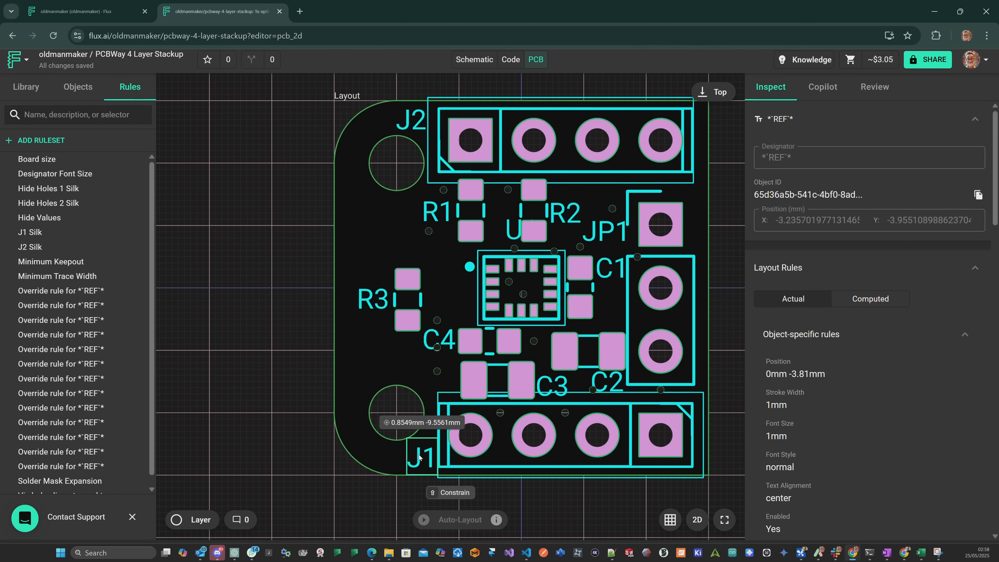
{"action": "left_click", "coordinate": [730, 354]}
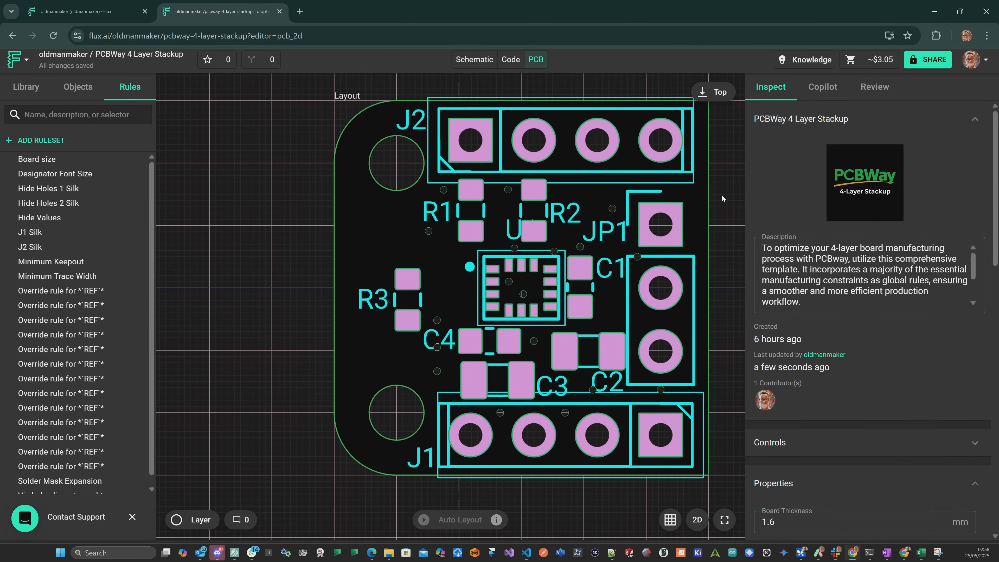
Add a Layout Color rule to the layout and set it to blue.
{"action": "left_click", "coordinate": [348, 97]}
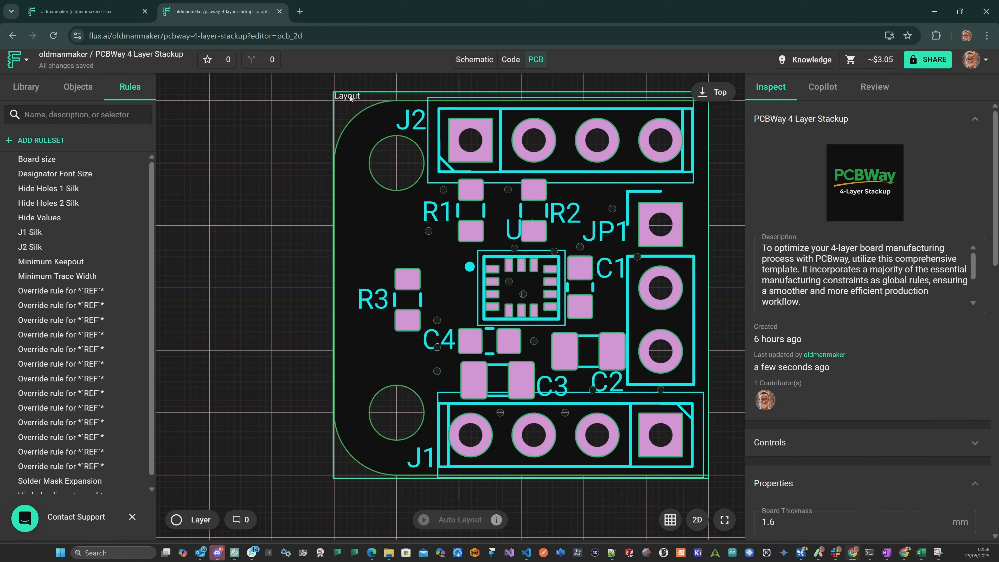
{"action": "left_click", "coordinate": [769, 503]}
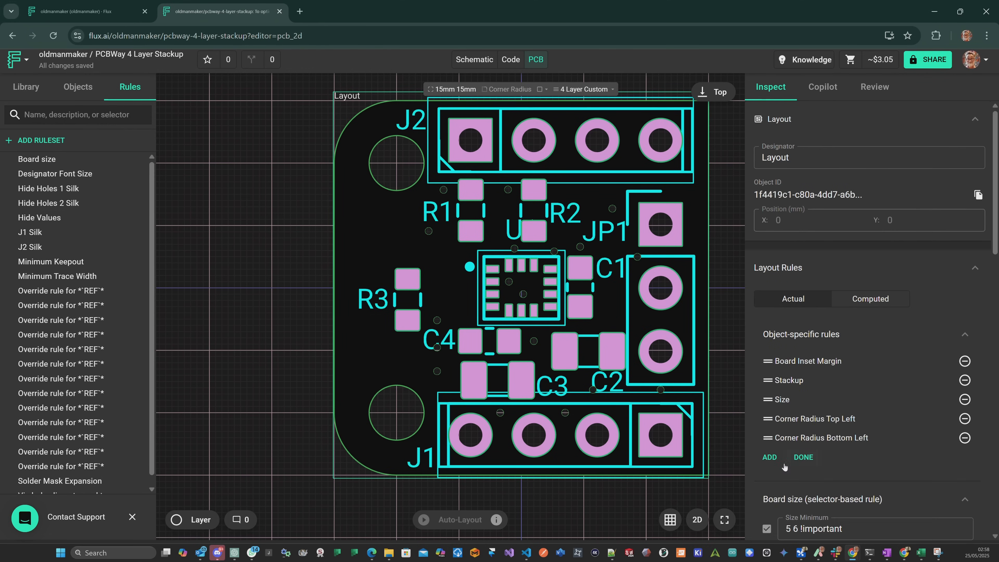
{"action": "left_click", "coordinate": [770, 456]}
{"action": "type", "text": "layout"}
{"action": "left_click", "coordinate": [646, 456]}
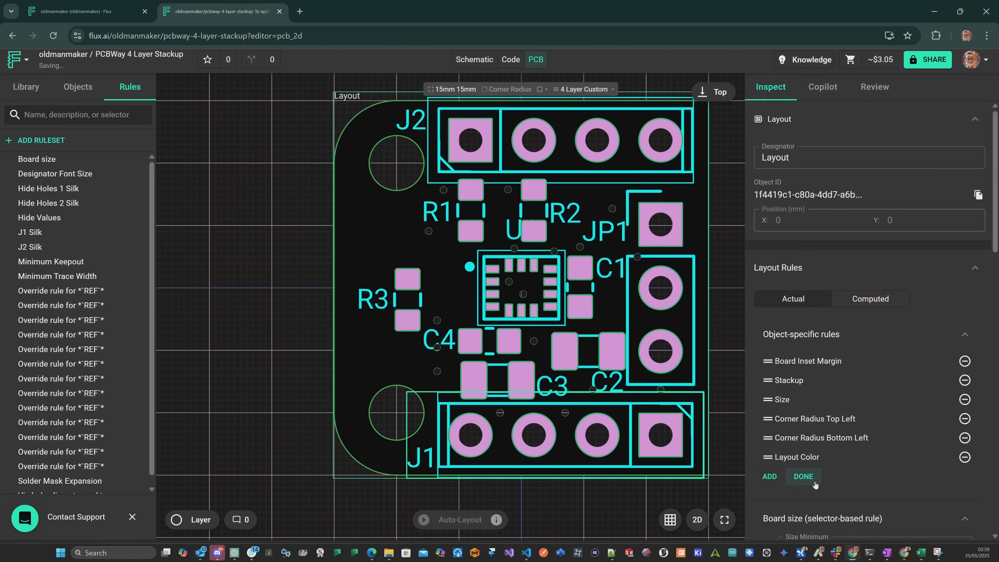
{"action": "left_click", "coordinate": [845, 508]}
{"action": "left_click", "coordinate": [832, 376]}
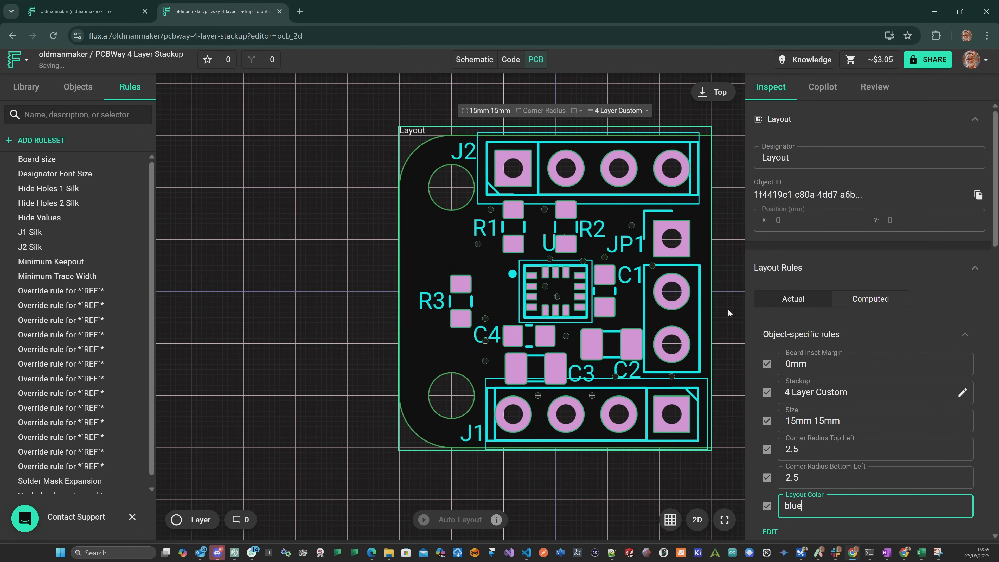
{"action": "left_click", "coordinate": [726, 309]}
View the board from the bottom with the Top Overlay, Top Solder Paste and Top Solder Mask layers hidden.
{"action": "left_click", "coordinate": [79, 88]}
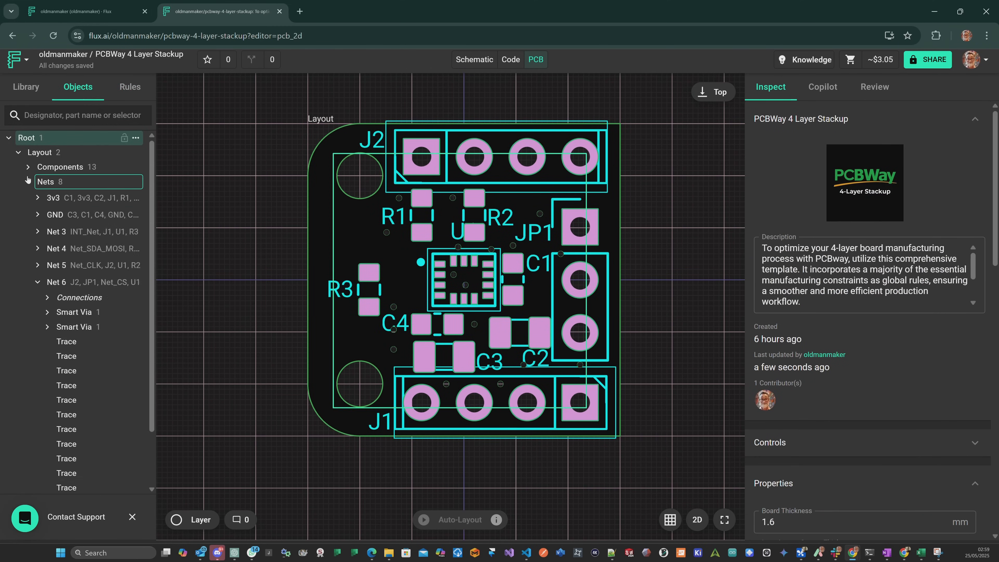
{"action": "left_click", "coordinate": [717, 92]}
{"action": "left_click", "coordinate": [193, 520]}
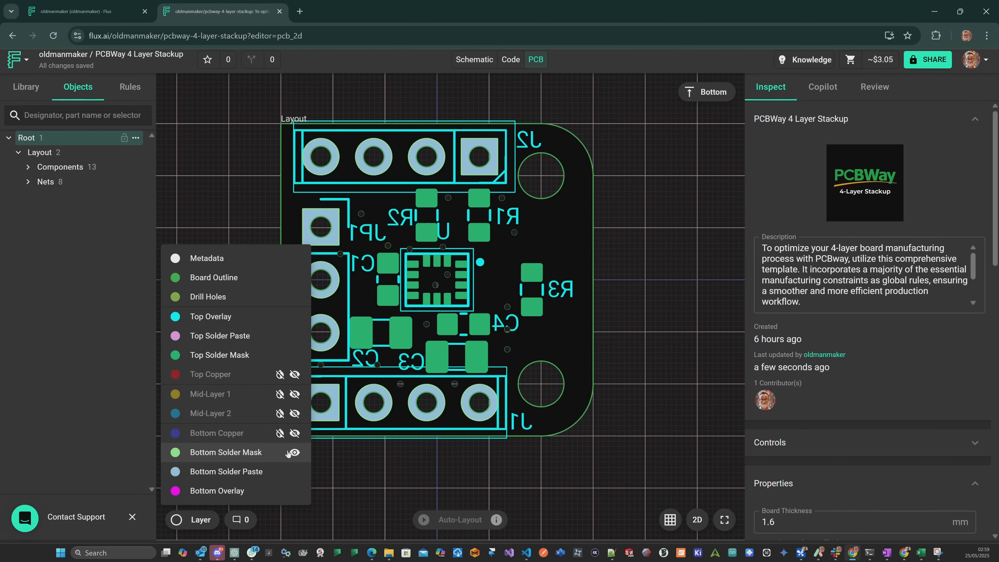
{"action": "left_click", "coordinate": [294, 317]}
Add a silk text reading "(c) OLD MAN MAKER" to the bottom side of the layout.
{"action": "left_click", "coordinate": [136, 152]}
{"action": "mouse_move", "coordinate": [169, 264]}
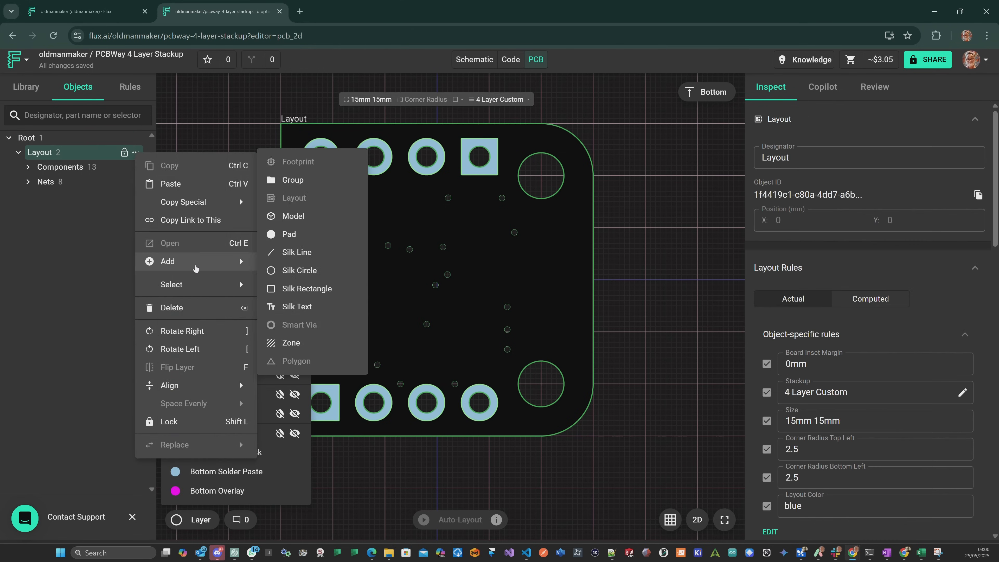
{"action": "left_click", "coordinate": [317, 303]}
{"action": "triple_click", "coordinate": [823, 158]}
{"action": "type", "text": "(c) OLD MAN MAKER"}
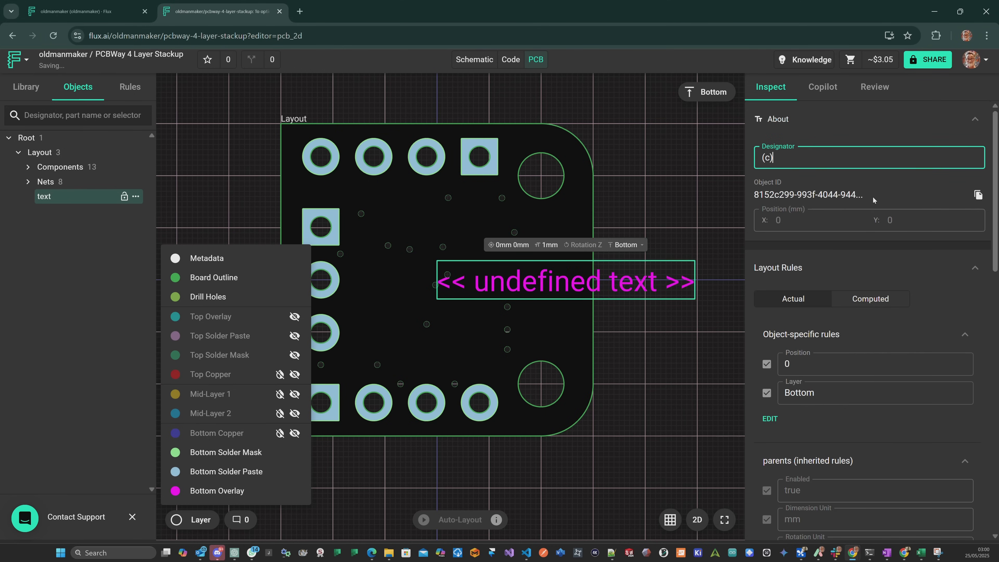
Set the silk text's font size to 0.8 and place it vertically along the board edge beside the two mounting holes.
{"action": "left_click_drag", "start_coordinate": [627, 287], "coordinate": [500, 280]}
{"action": "left_click", "coordinate": [770, 400]}
{"action": "type", "text": "font"}
{"action": "key", "text": "Return"}
{"action": "type", "text": "0.8"}
{"action": "key", "text": "Return"}
{"action": "left_click_drag", "start_coordinate": [495, 276], "coordinate": [585, 274]}
{"action": "key", "text": "r"}
{"action": "left_click", "coordinate": [650, 269]}
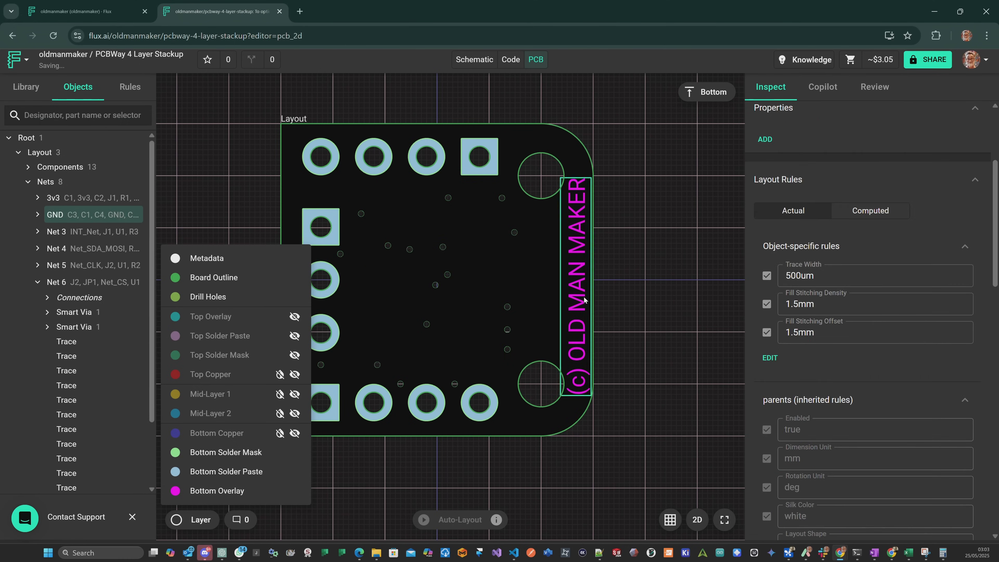
Return to the top view and show the Top Overlay, Top Solder Paste, Top Solder Mask and all four copper layers without copper fills.
{"action": "left_click", "coordinate": [707, 92]}
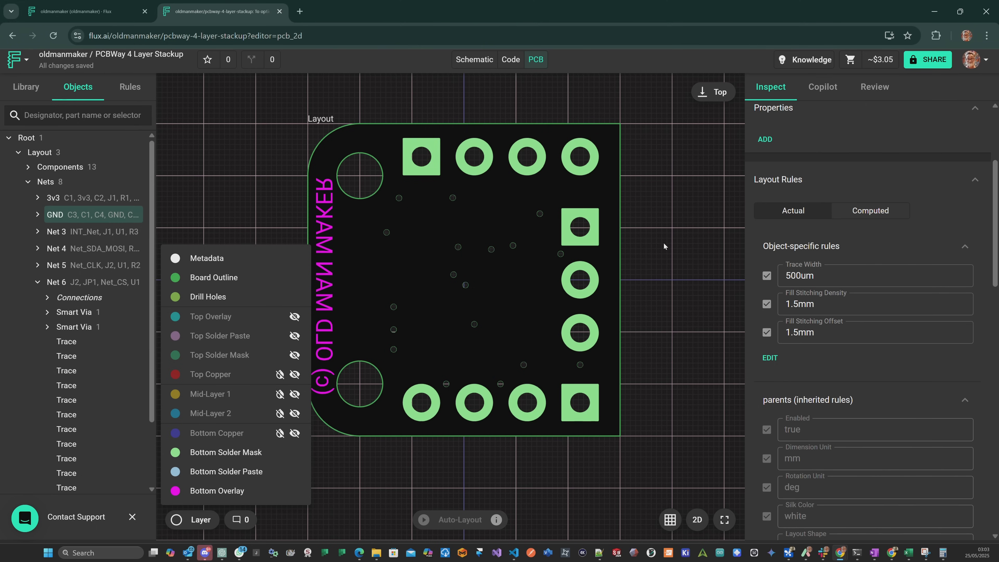
{"action": "left_click", "coordinate": [295, 316]}
{"action": "left_click", "coordinate": [294, 336]}
{"action": "left_click", "coordinate": [295, 355]}
{"action": "left_click", "coordinate": [280, 375]}
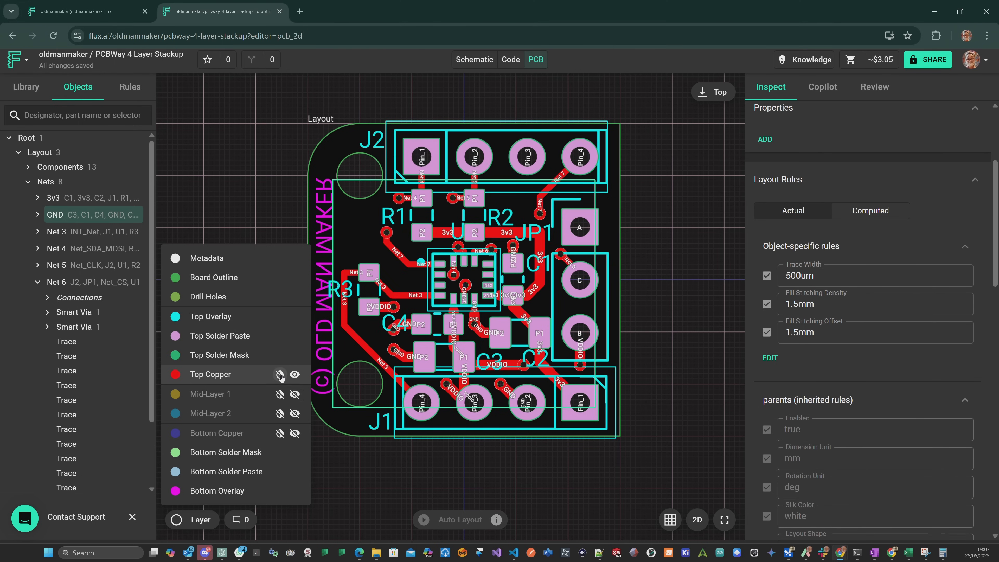
{"action": "left_click", "coordinate": [294, 374]}
{"action": "left_click", "coordinate": [294, 394]}
{"action": "left_click", "coordinate": [279, 394]}
{"action": "left_click", "coordinate": [295, 413]}
{"action": "left_click", "coordinate": [280, 413]}
{"action": "left_click", "coordinate": [281, 433]}
{"action": "left_click", "coordinate": [280, 433]}
{"action": "left_click", "coordinate": [294, 374]}
{"action": "left_click", "coordinate": [280, 374]}
Examine the routing around U1 and the assembled board in 3D, and hide the grid.
{"action": "scroll", "coordinate": [380, 224], "scroll_direction": "up", "scroll_amount": 3}
{"action": "scroll", "coordinate": [457, 262], "scroll_direction": "up", "scroll_amount": 1}
{"action": "scroll", "coordinate": [452, 376], "scroll_direction": "up", "scroll_amount": 3}
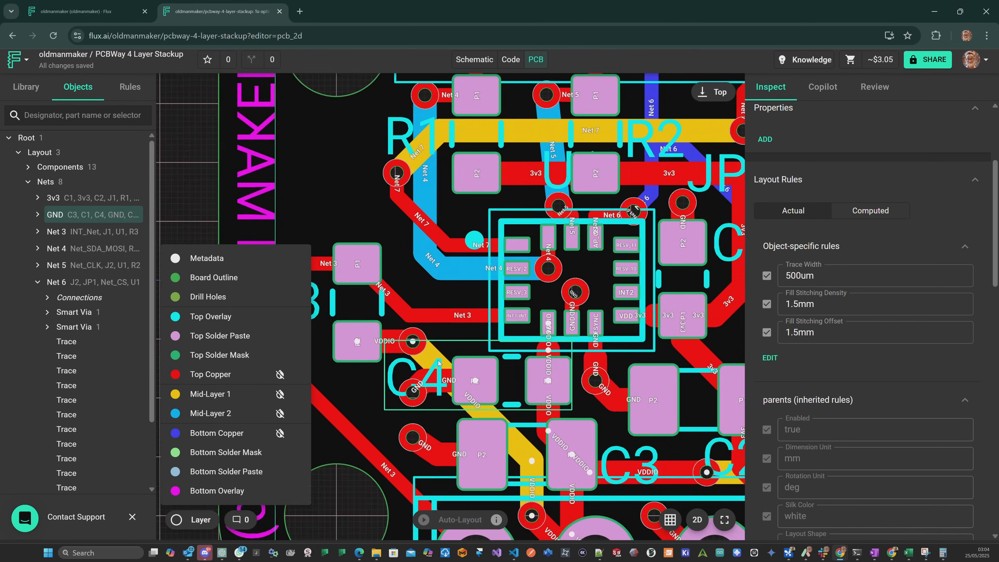
{"action": "left_click", "coordinate": [697, 519]}
{"action": "scroll", "coordinate": [416, 355], "scroll_direction": "up", "scroll_amount": 3}
{"action": "scroll", "coordinate": [417, 357], "scroll_direction": "up", "scroll_amount": 3}
{"action": "mouse_move", "coordinate": [432, 358]}
{"action": "left_mouse_down"}
{"action": "mouse_move", "coordinate": [413, 403]}
{"action": "mouse_move", "coordinate": [445, 322]}
{"action": "mouse_move", "coordinate": [439, 257]}
{"action": "mouse_move", "coordinate": [417, 277]}
{"action": "mouse_move", "coordinate": [439, 368]}
{"action": "left_mouse_up"}
{"action": "scroll", "coordinate": [440, 368], "scroll_direction": "down", "scroll_amount": 5}
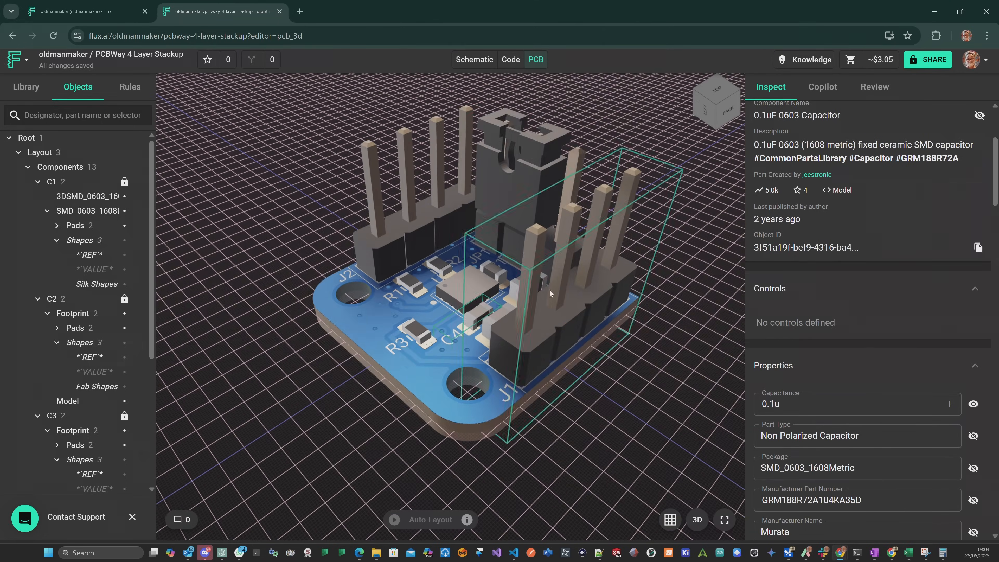
{"action": "left_click", "coordinate": [669, 520]}
{"action": "mouse_move", "coordinate": [662, 372]}
{"action": "left_mouse_down"}
{"action": "mouse_move", "coordinate": [661, 384]}
{"action": "mouse_move", "coordinate": [680, 369]}
{"action": "left_mouse_up"}
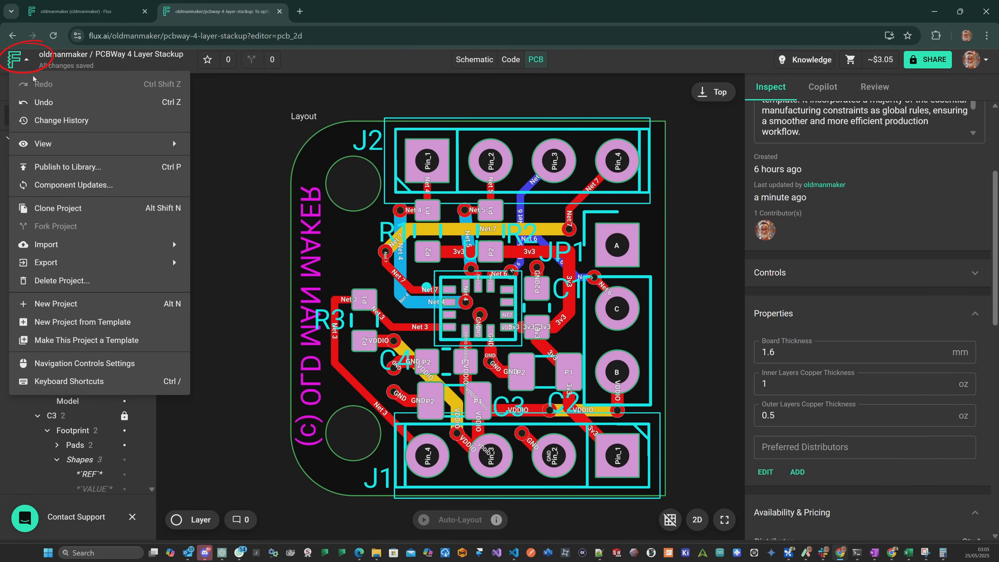
Export the project's manufacturing files (Gerbers, etc.) as a zip.
{"action": "mouse_move", "coordinate": [78, 262]}
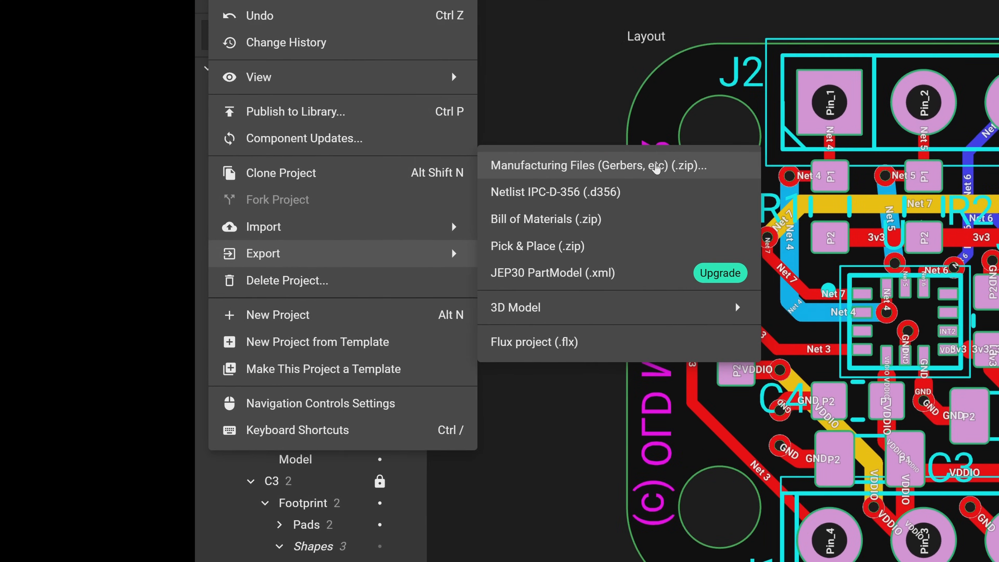
{"action": "left_click", "coordinate": [480, 177]}
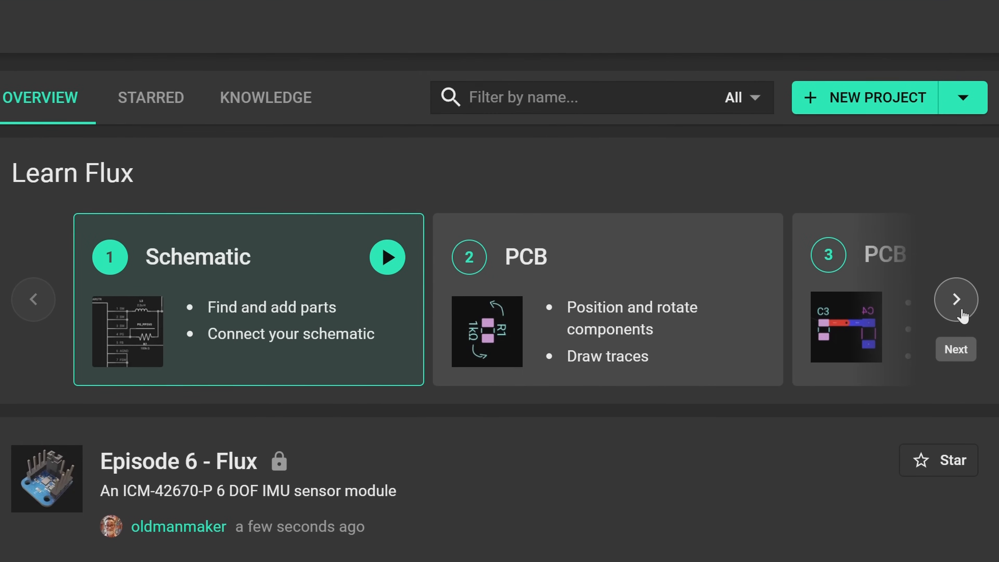
Browse the Learn Flux tutorials on the Flux overview page through to the last card.
{"action": "left_click", "coordinate": [957, 300]}
{"action": "left_click", "coordinate": [956, 300]}
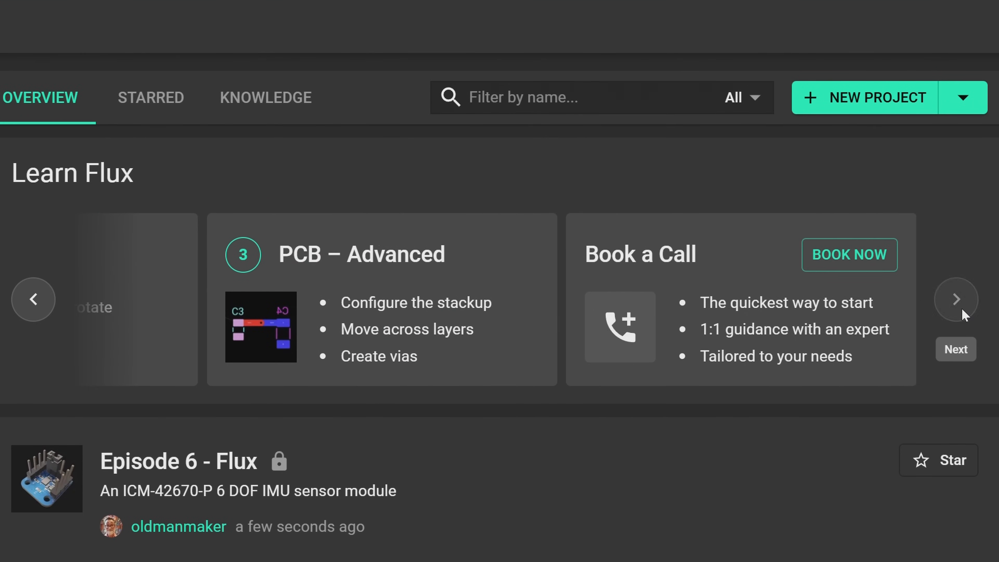